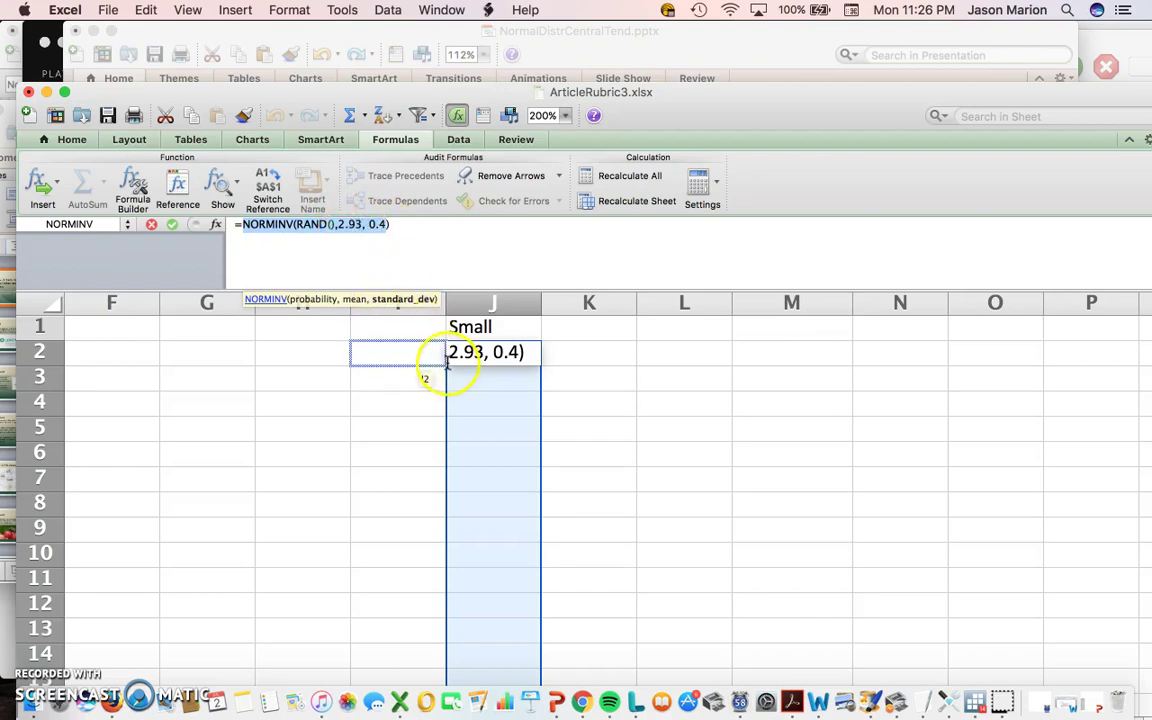
Enter the formula =NORMINV(RAND(),2.93, 0.4) in J2 under the Small heading and copy that cell.
key("Return")
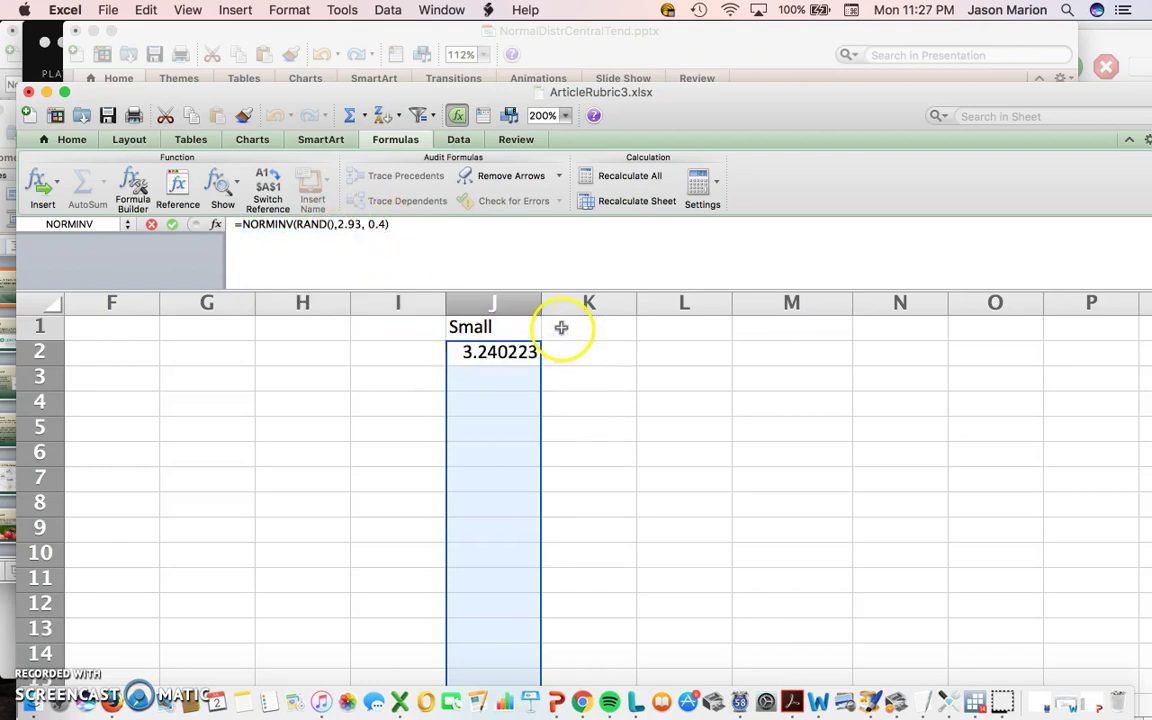
left_click(515, 350)
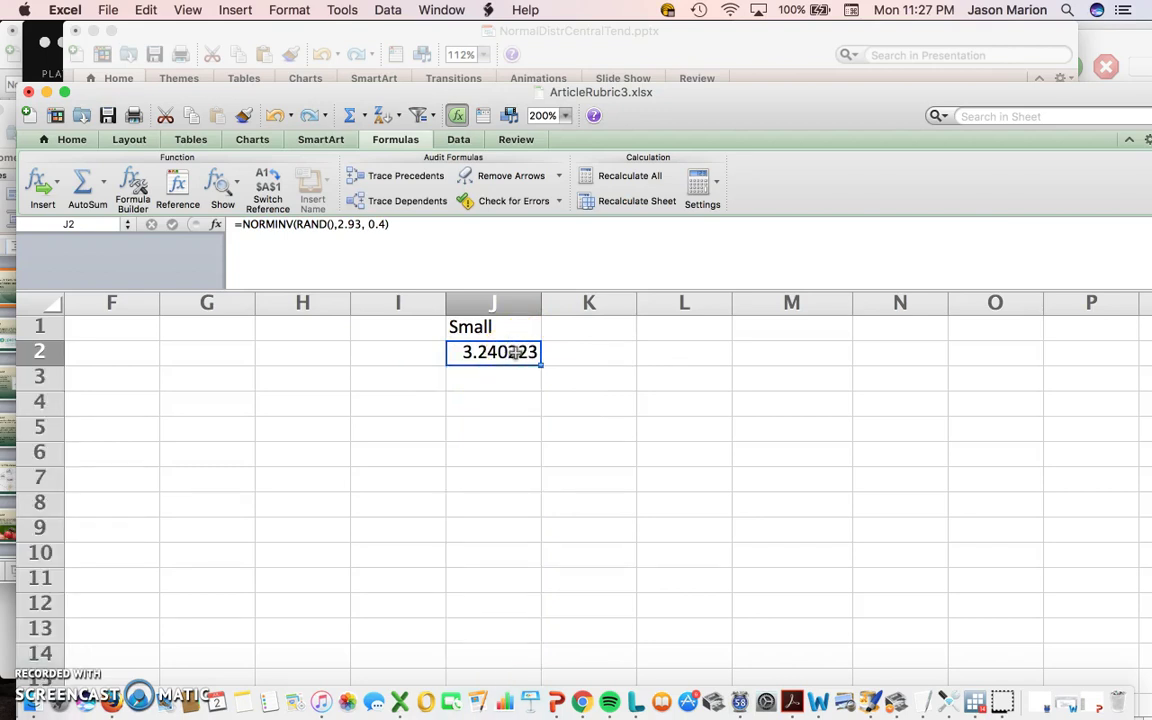
left_click(496, 362)
key("Up")
key("Down")
key("super+c")
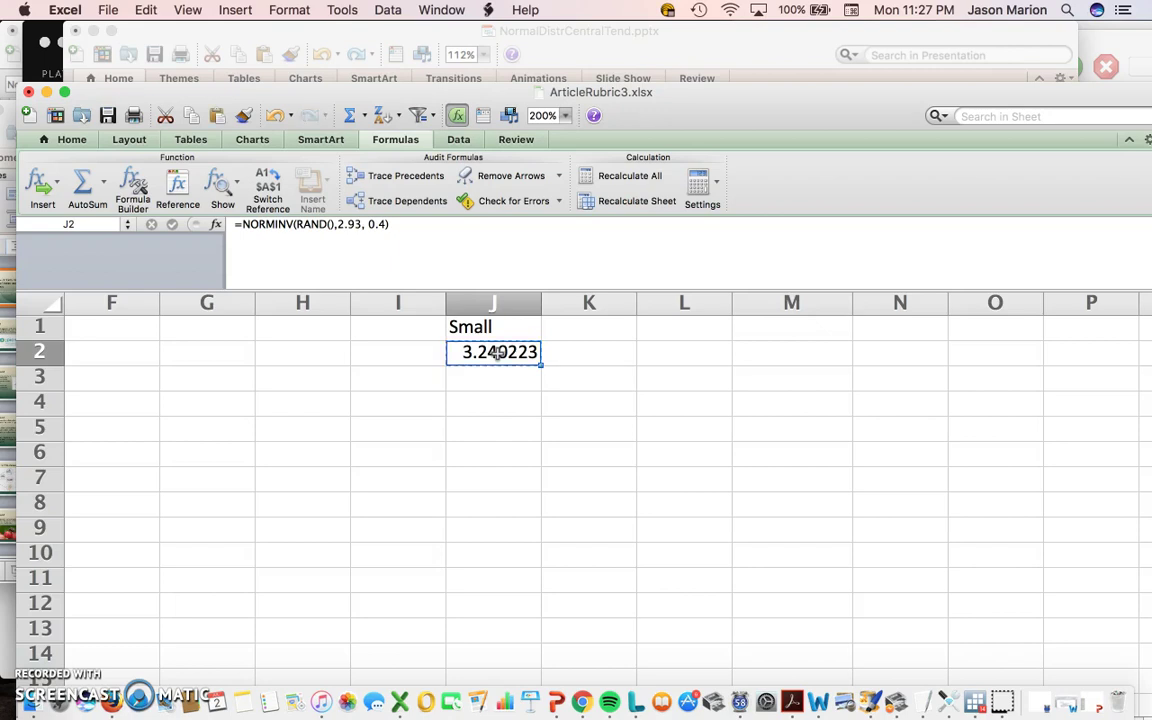
Fill the copied formula down the Small column over J2:J14.
key("shift+Down")
key("shift+Down")
key("shift+Down")
key("shift+Down")
key("shift+Down")
key("shift+Down")
key("shift+Down")
key("shift+Down")
key("shift+Down")
key("shift+Down")
key("shift+Down")
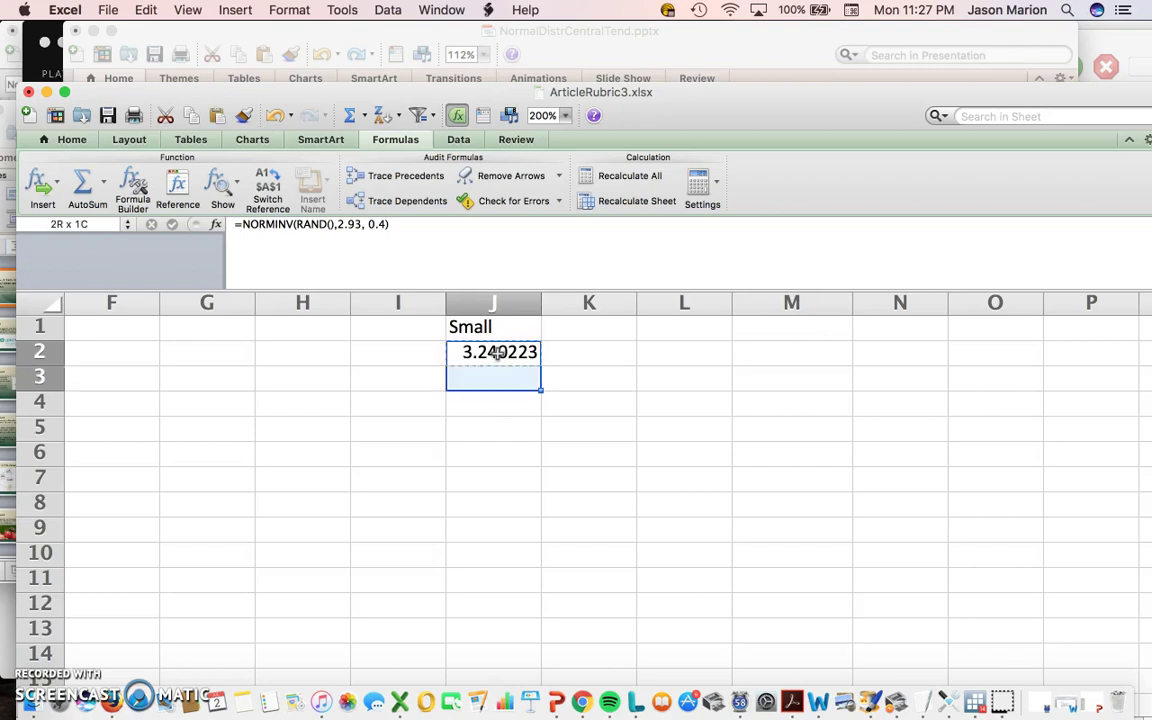
key("shift+Down")
key("shift+Up")
key("shift+Down")
key("super+v")
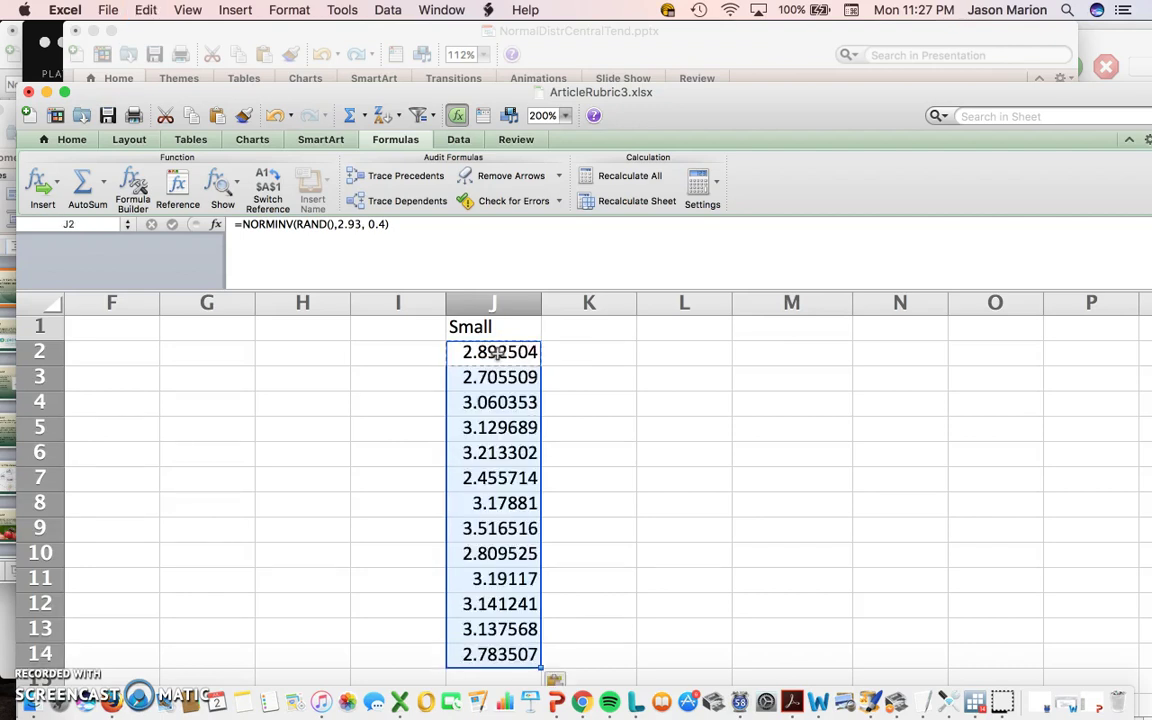
key("Right")
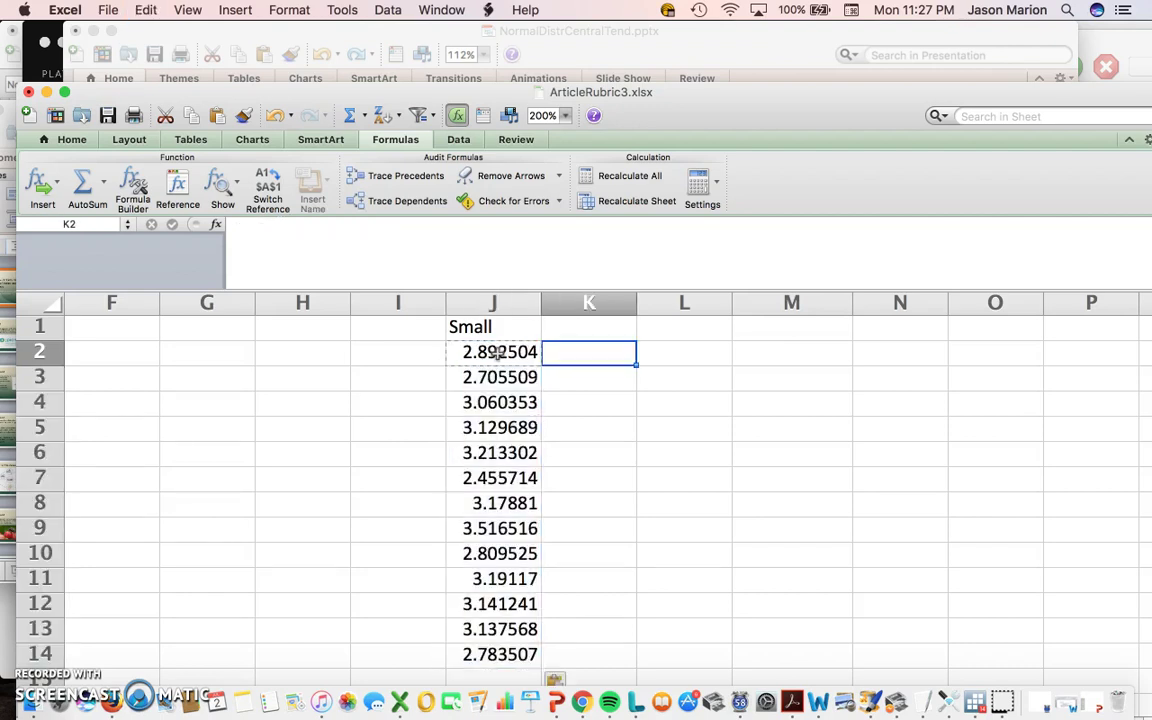
Copy the whole of column J, including its Small heading.
left_click(513, 304)
right_click(514, 305)
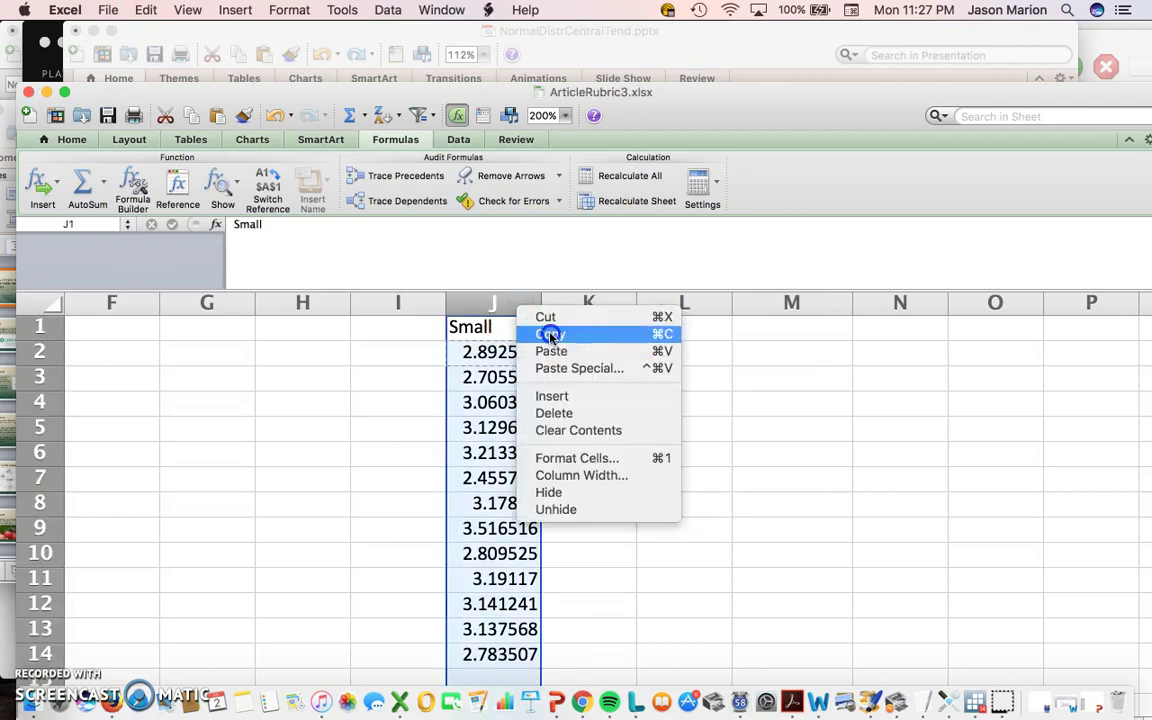
left_click(550, 337)
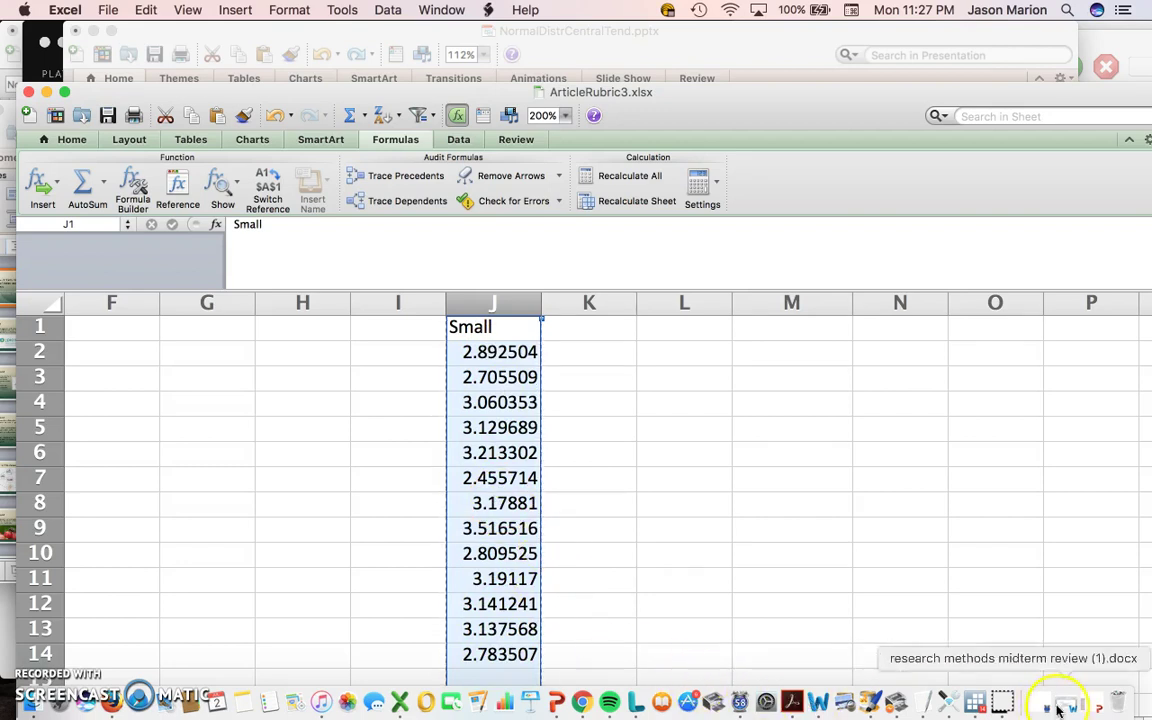
Switch to Stata and remove the loaded dataset with the clear command.
left_click(972, 703)
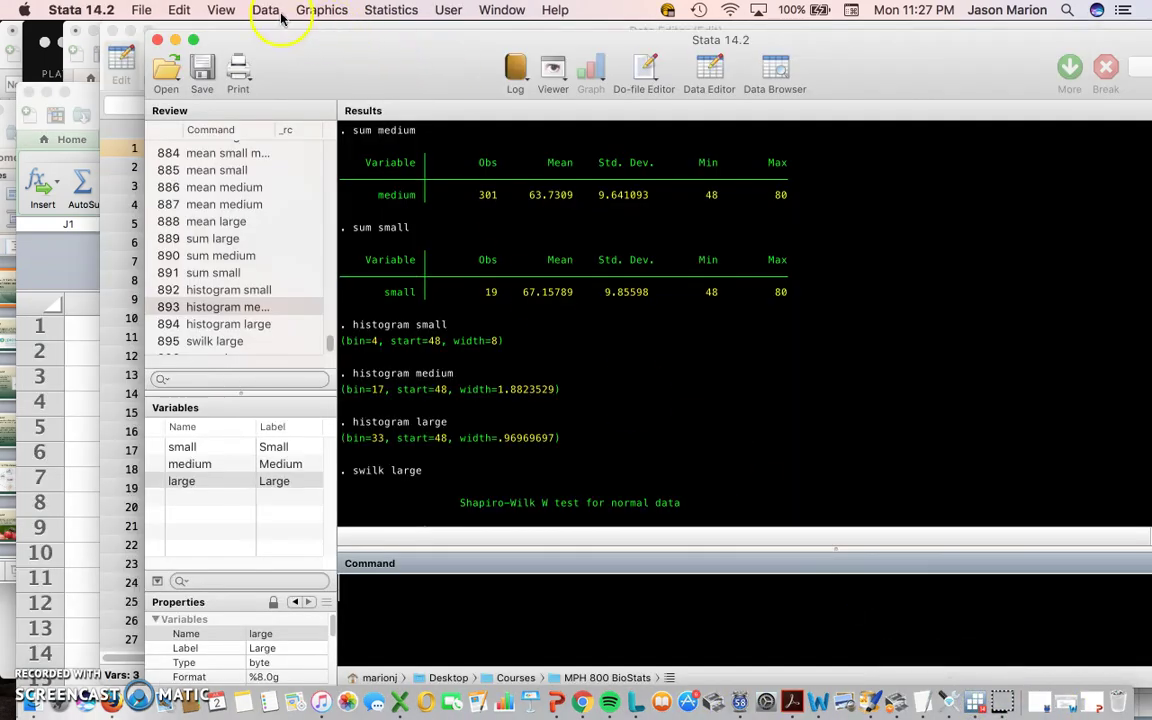
left_click(433, 594)
type("clear")
key("Return")
Paste the copied column into the first column of the Data Editor, treating the first row as variable names.
left_click(321, 10)
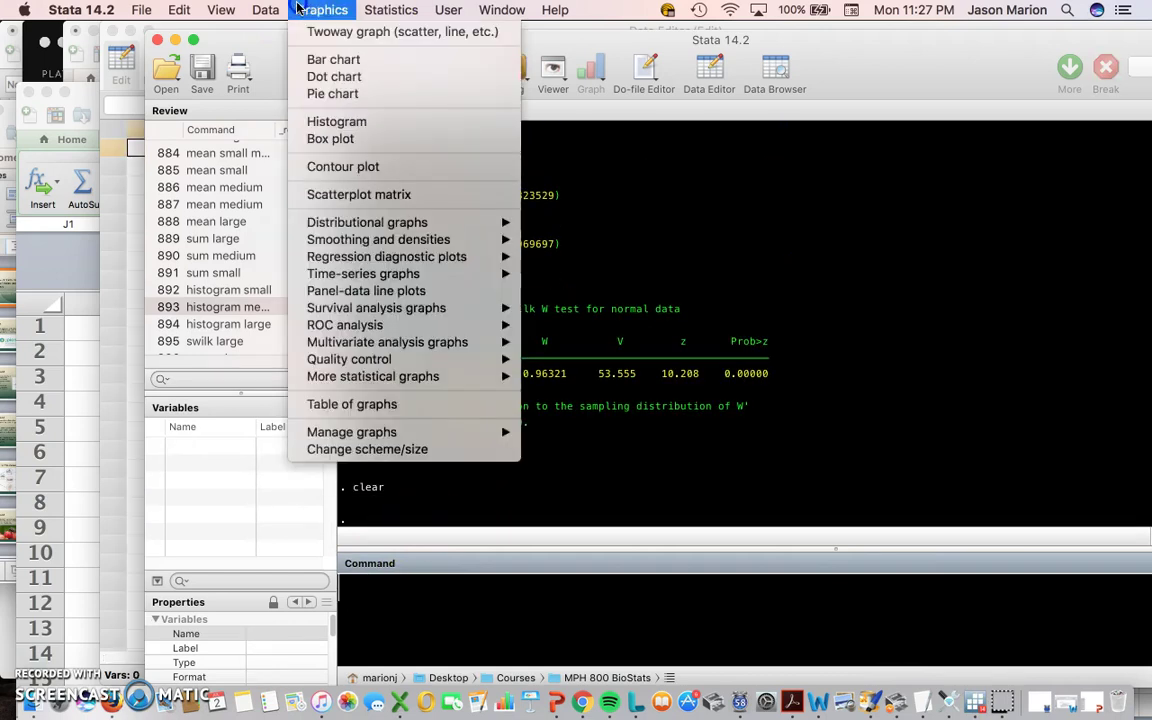
mouse_move(300, 57)
left_click(488, 64)
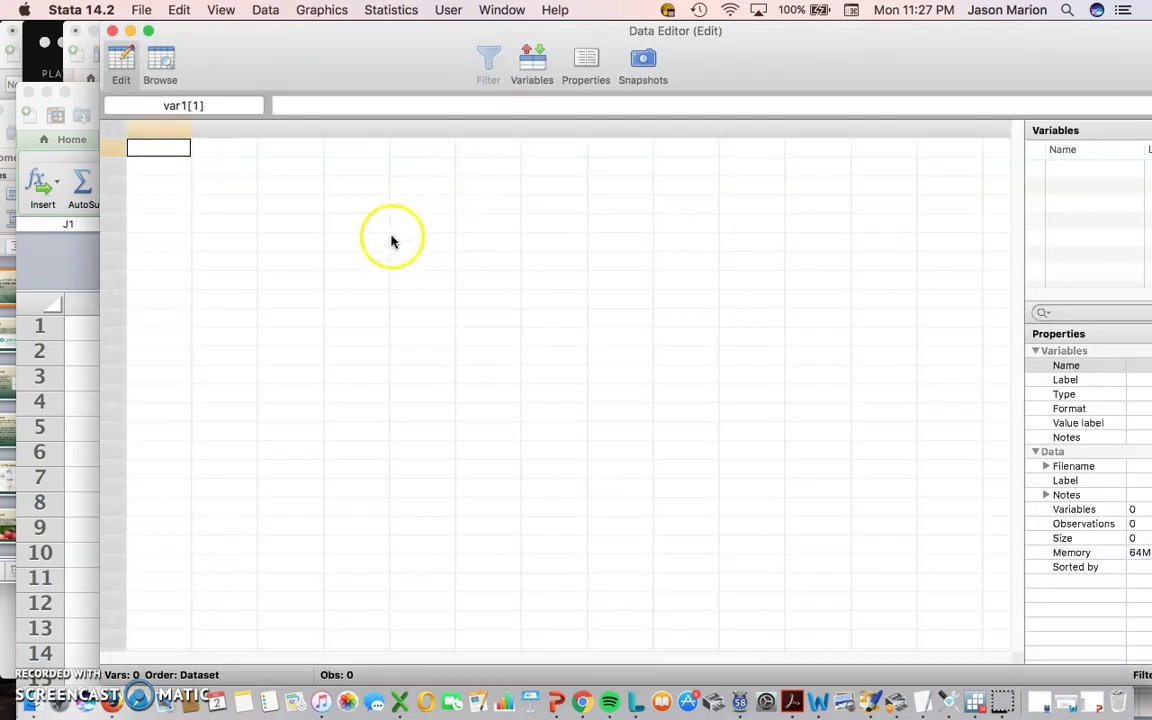
right_click(164, 146)
left_click(195, 168)
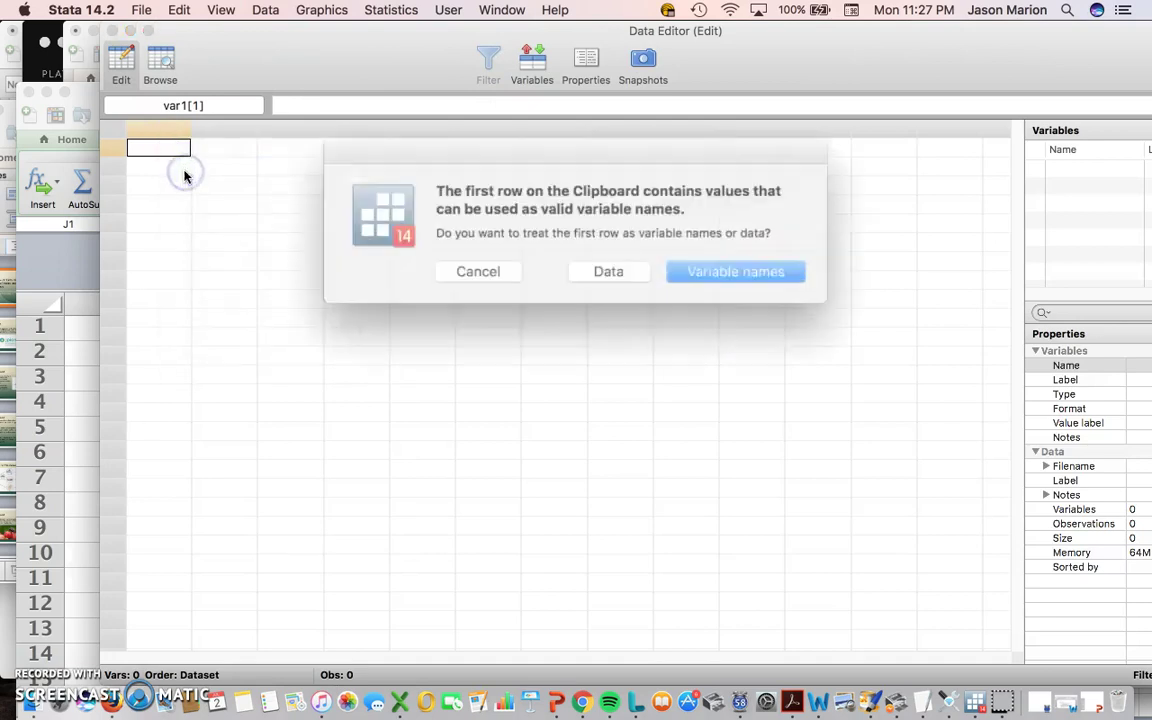
left_click(652, 258)
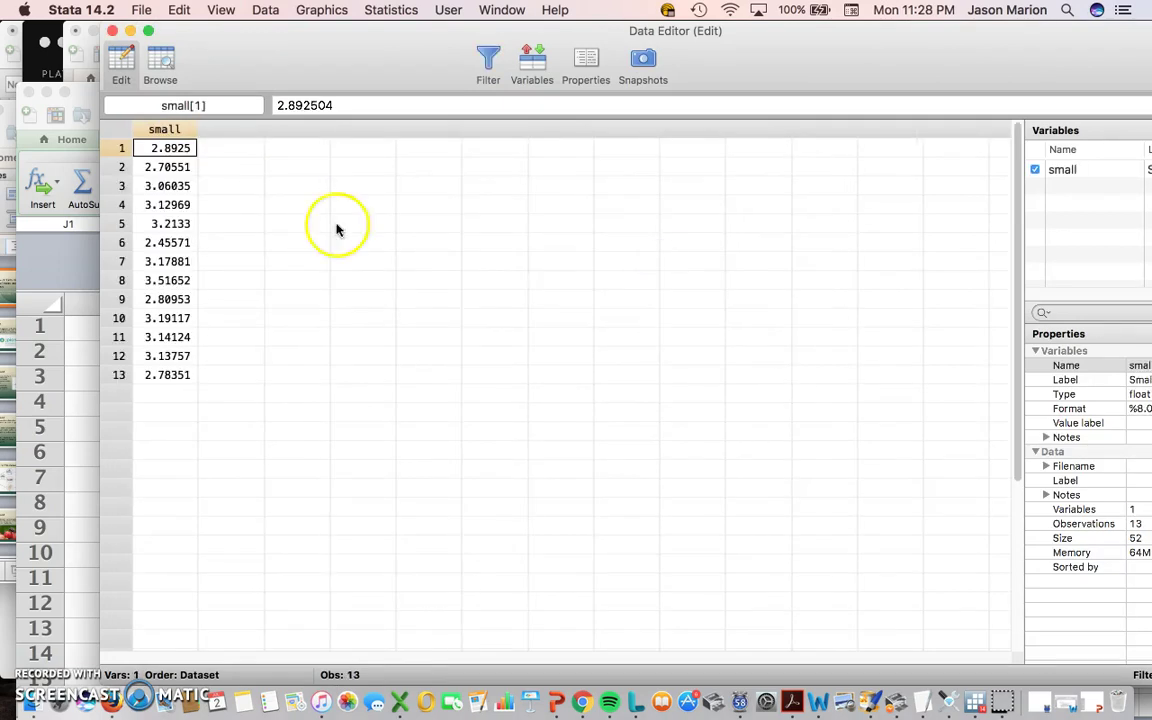
Select the pasted small observations and move the Data Editor window aside to uncover the main Stata window.
left_click(150, 164)
left_click_drag(150, 167, 149, 375)
left_click_drag(220, 40, 542, 31)
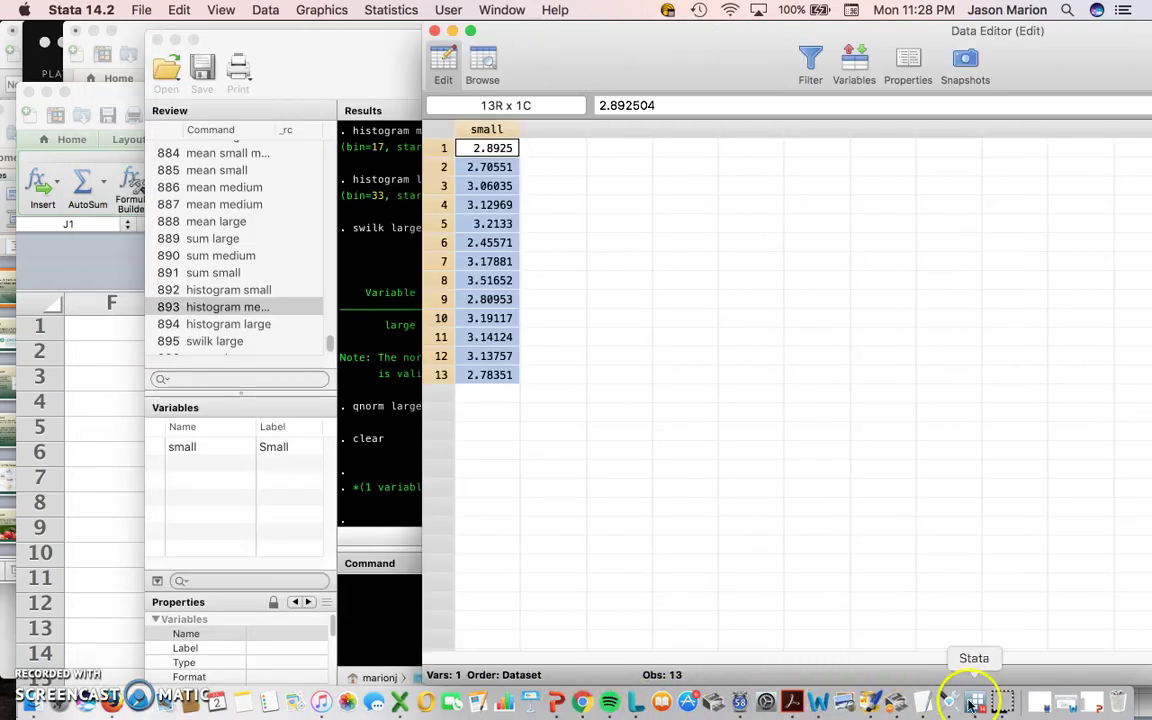
Switch to Excel and copy the text NORMINV(RAND(),2.93, 0.4) from the formula in J2, leaving the cell unchanged.
left_click(399, 703)
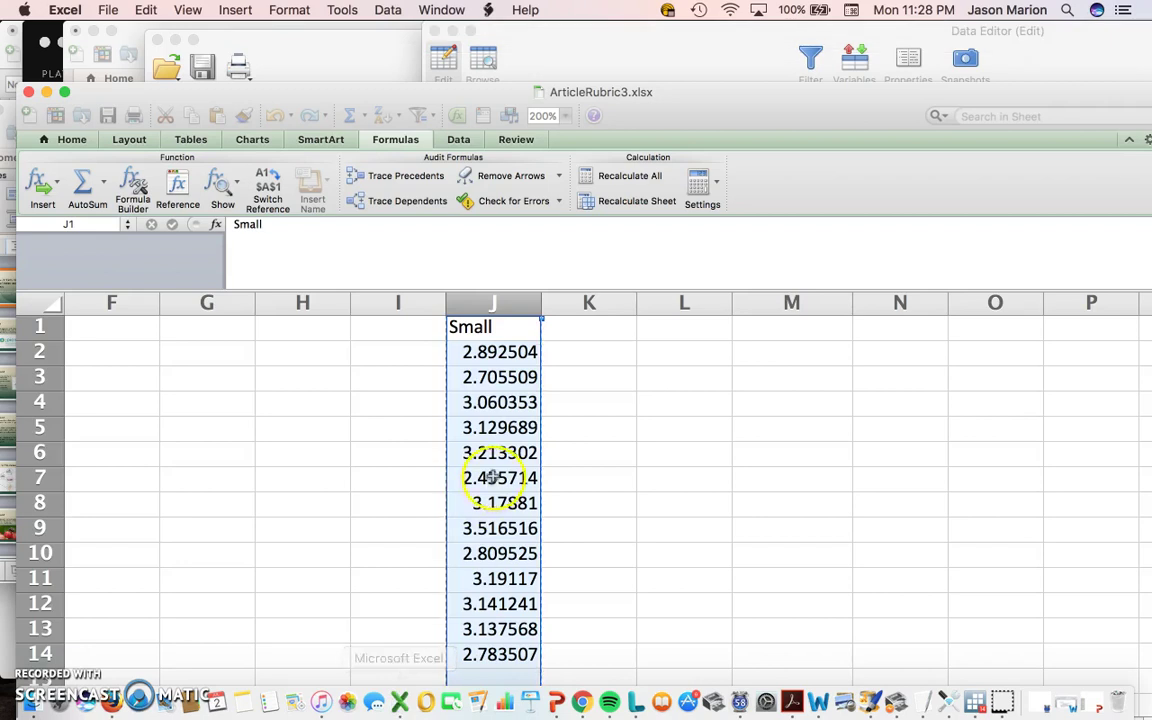
left_click(478, 352)
double_click(354, 224)
left_click_drag(396, 224, 241, 225)
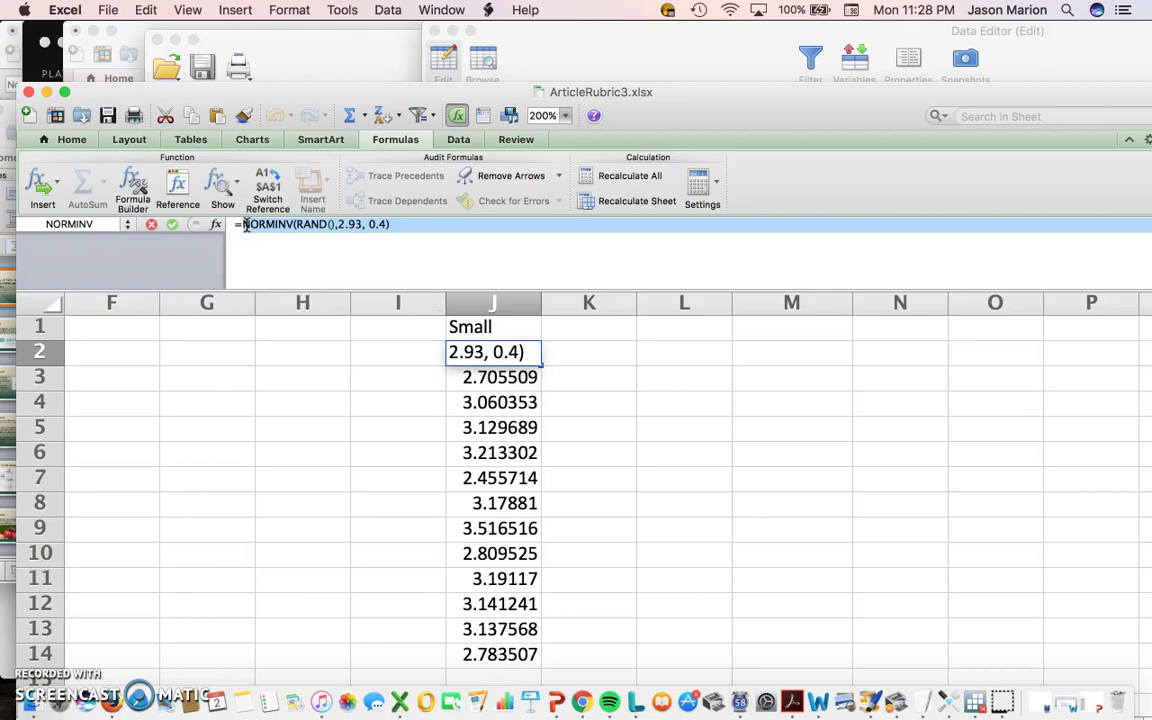
key("Escape")
Delete the Small column J and enter the heading Medium in J1.
right_click(493, 303)
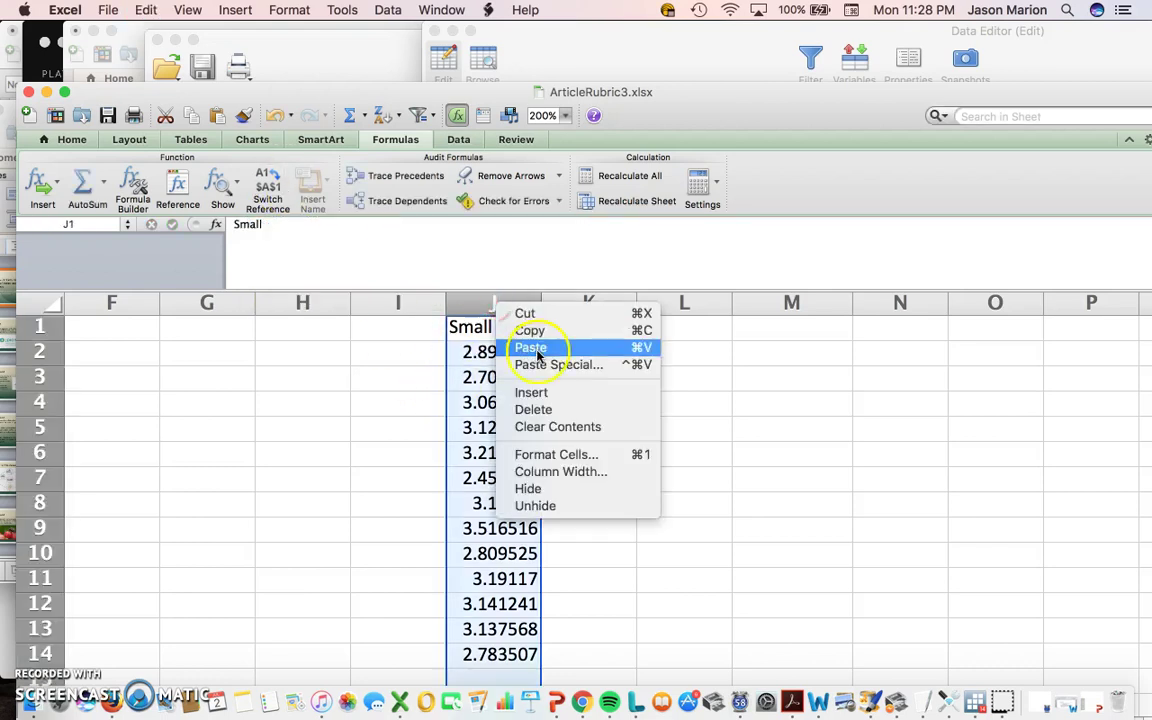
left_click(536, 408)
left_click(496, 326)
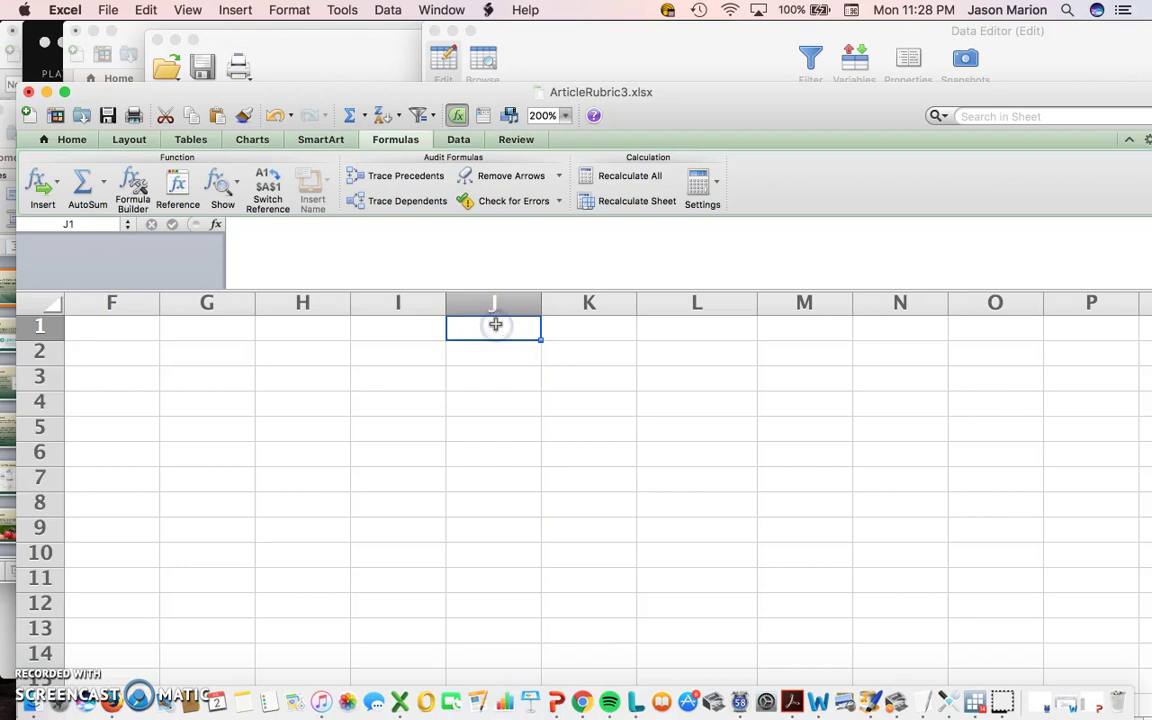
type("Medium")
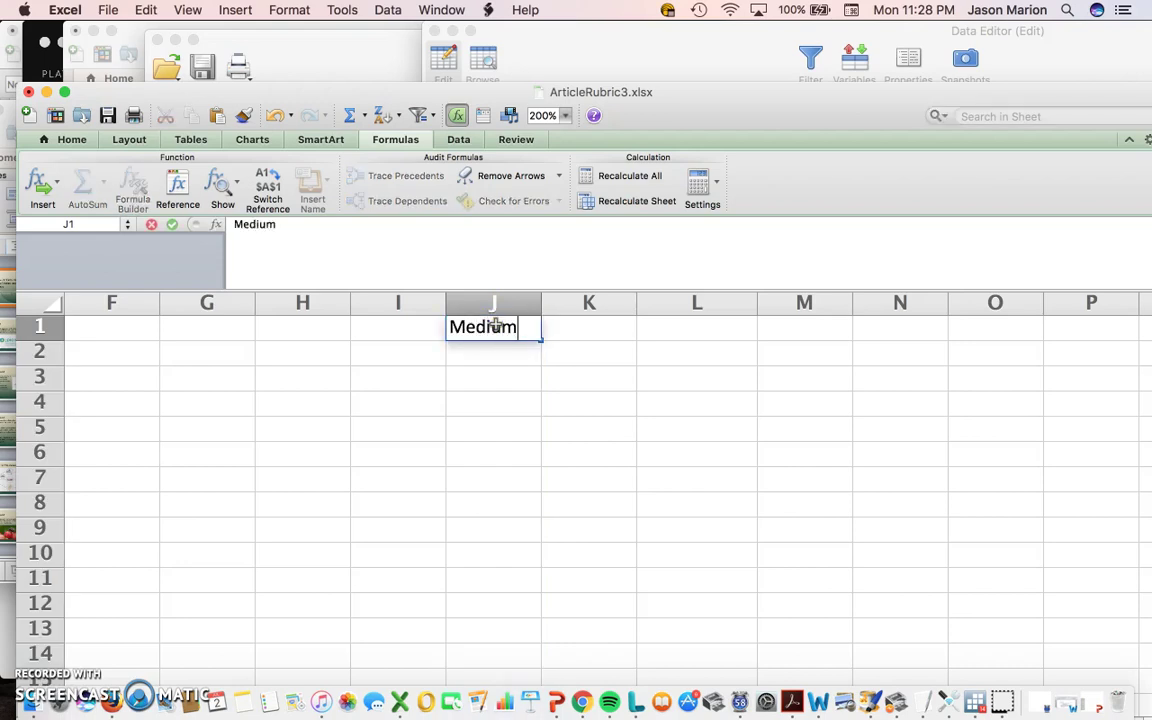
key("Return")
Paste the copied formula text into J2 and complete it as =NORMINV(RAND(),2.93, 0.4).
key("super+v")
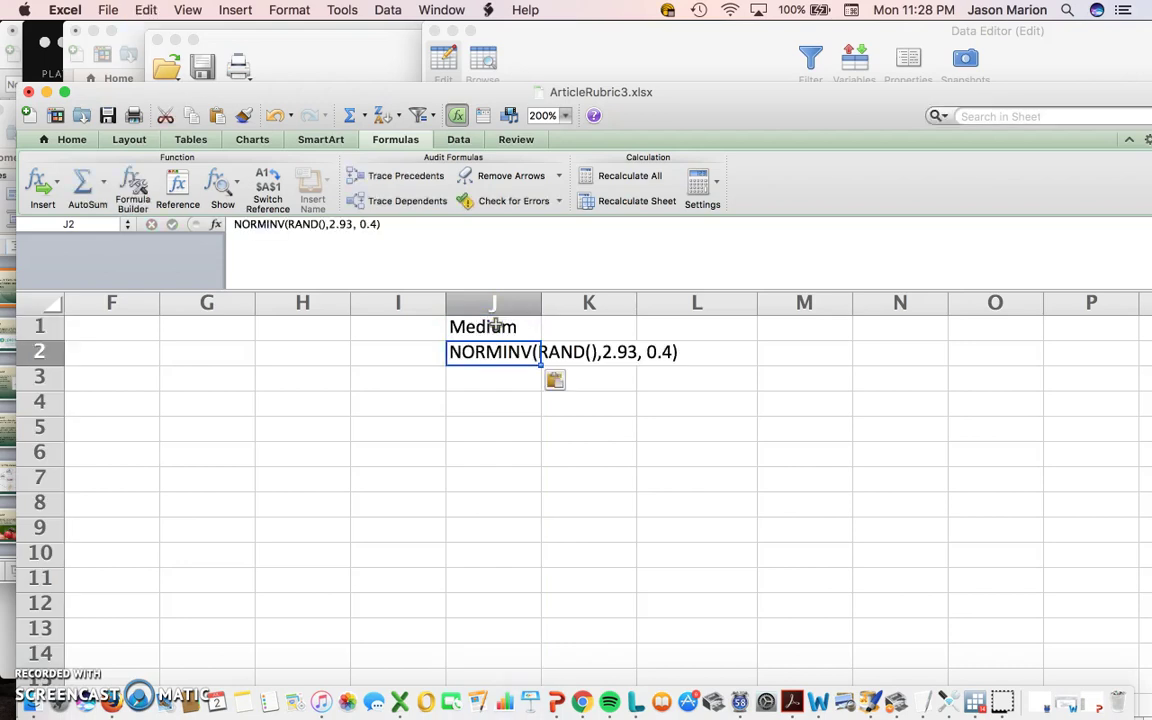
left_click(234, 225)
type("=")
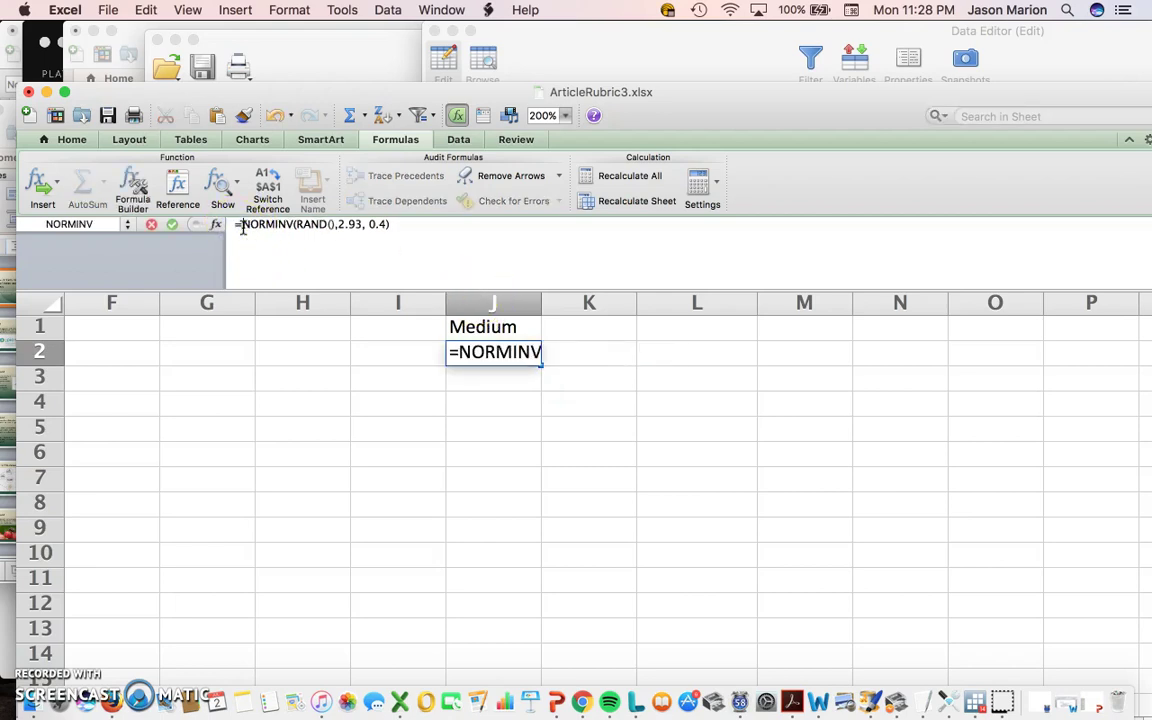
key("Return")
Copy J2 and fill its formula down the Medium column over J2:J138.
key("Up")
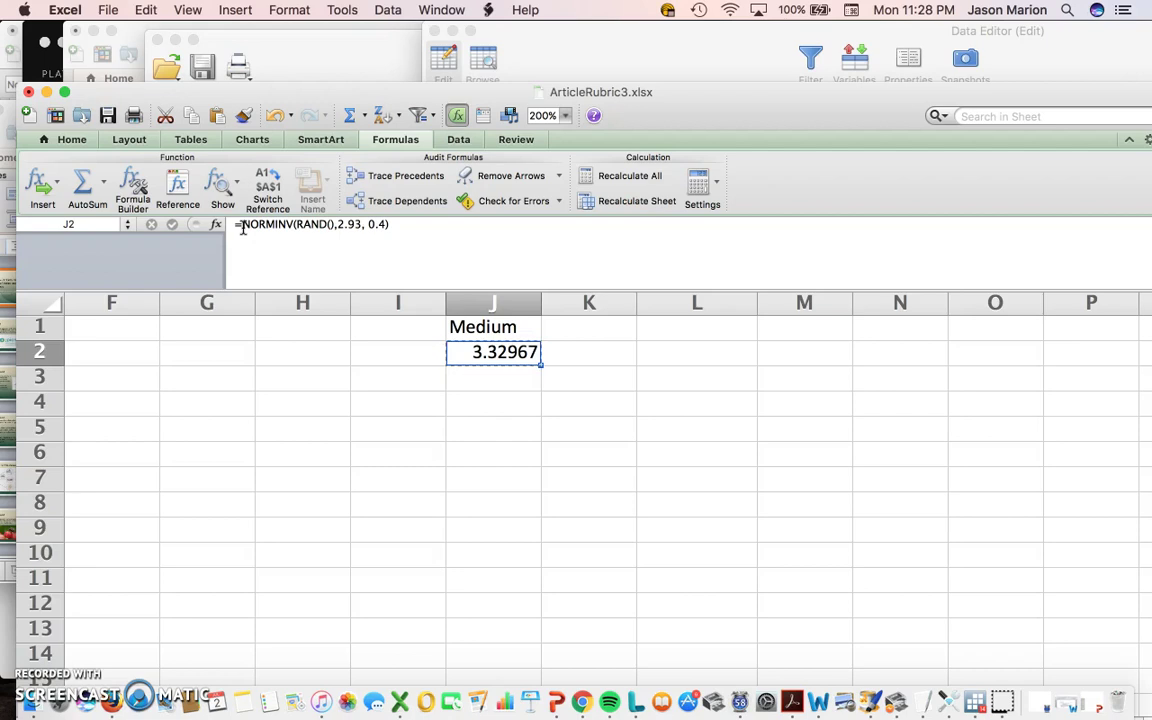
key("shift+Down")
key("shift+Down")
key("shift+Down")
key("shift+Down")
key("shift+Down")
key("shift+Down")
key("shift+Down")
key("shift+Down")
key("shift+Down")
key("shift+Down")
key("shift+Down")
key("shift+Down")
key("shift+Down")
key("shift+Down")
key("shift+Down")
key("shift+Down")
key("shift+Down")
key("shift+Down")
key("shift+Down")
key("shift+Down")
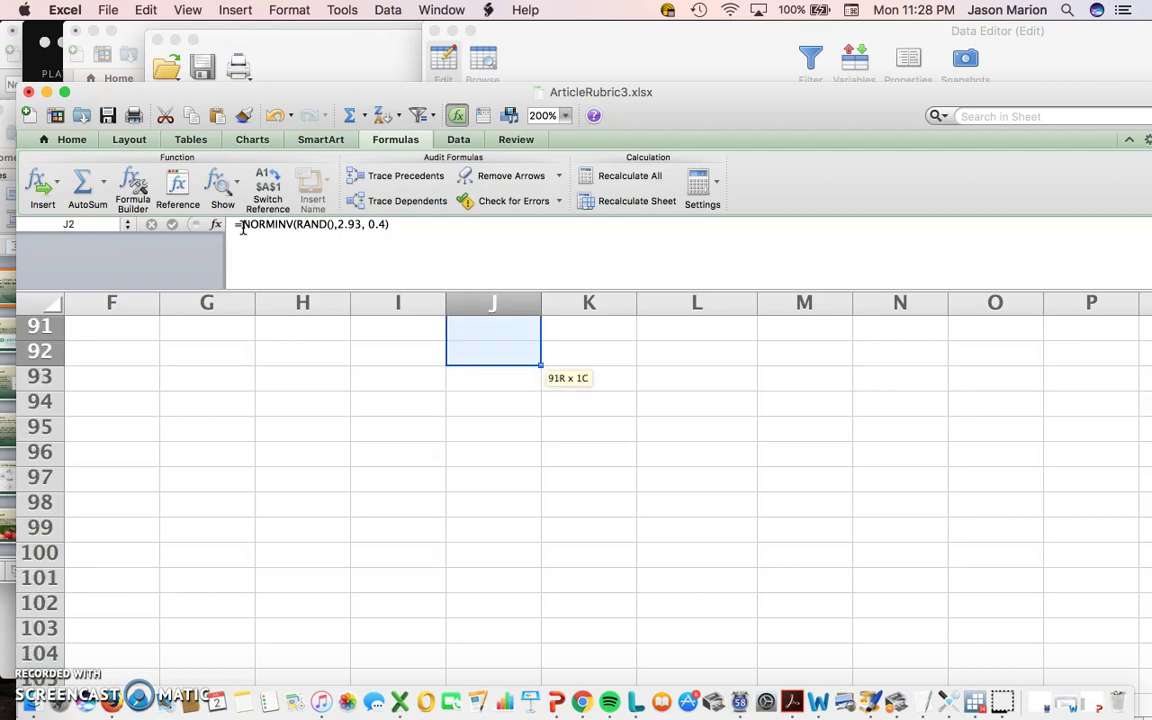
key("shift+Down")
key("shift+Down")
key("shift+Down")
key("shift+Down")
key("shift+Down")
key("shift+Down")
key("shift+Down")
key("shift+Down")
key("shift+Down")
key("shift+Down")
key("shift+Down")
key("shift+Down")
key("shift+Down")
key("shift+Down")
key("shift+Down")
key("shift+Down")
key("shift+Down")
key("shift+Down")
key("shift+Down")
key("shift+Down")
key("shift+Up")
key("shift+Up")
key("shift+Up")
key("shift+Up")
key("shift+Up")
key("shift+Up")
key("shift+Up")
key("shift+Up")
key("shift+Up")
key("shift+Up")
key("shift+Up")
key("shift+Up")
key("shift+Up")
key("shift+Up")
key("shift+Up")
key("shift+Up")
key("shift+Up")
key("shift+Up")
key("shift+Up")
key("shift+Up")
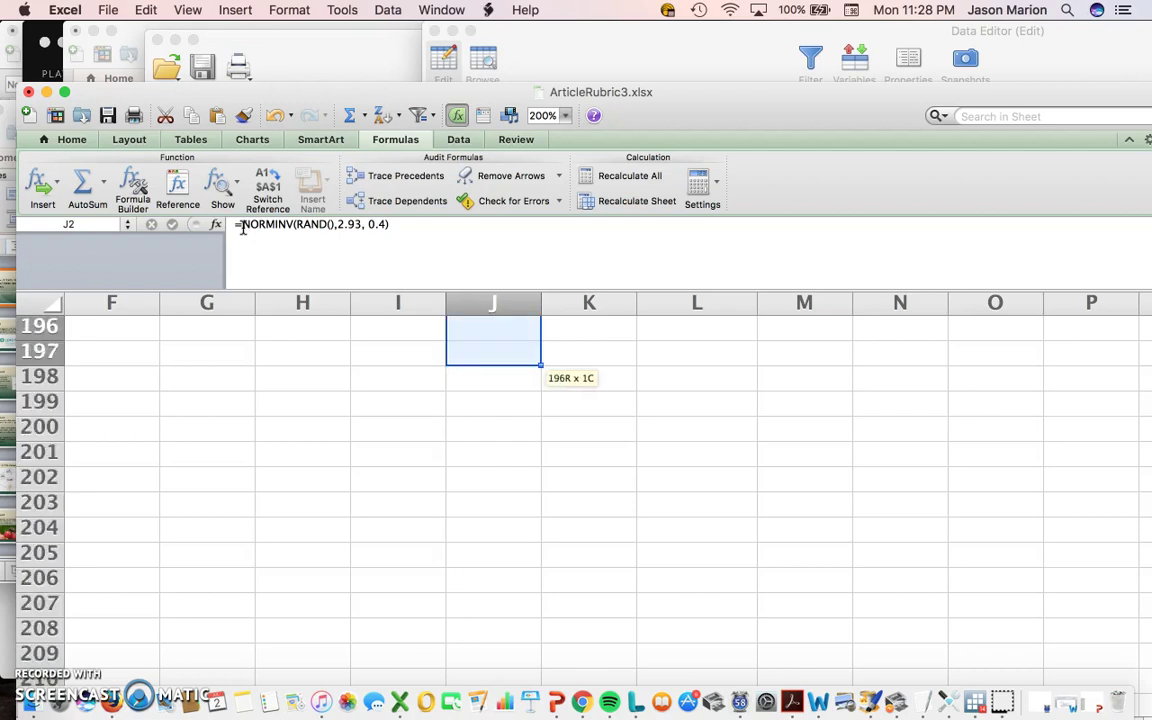
key("shift+Up")
key("shift+Up")
key("shift+Up")
key("shift+Up")
key("shift+Up")
key("shift+Up")
key("shift+Up")
key("shift+Up")
key("shift+Up")
key("shift+Up")
key("shift+Up")
key("shift+Up")
key("shift+Up")
key("shift+Up")
key("shift+Up")
key("shift+Up")
key("shift+Up")
key("shift+Up")
key("shift+Up")
key("shift+Up")
key("shift+Down")
key("super+v")
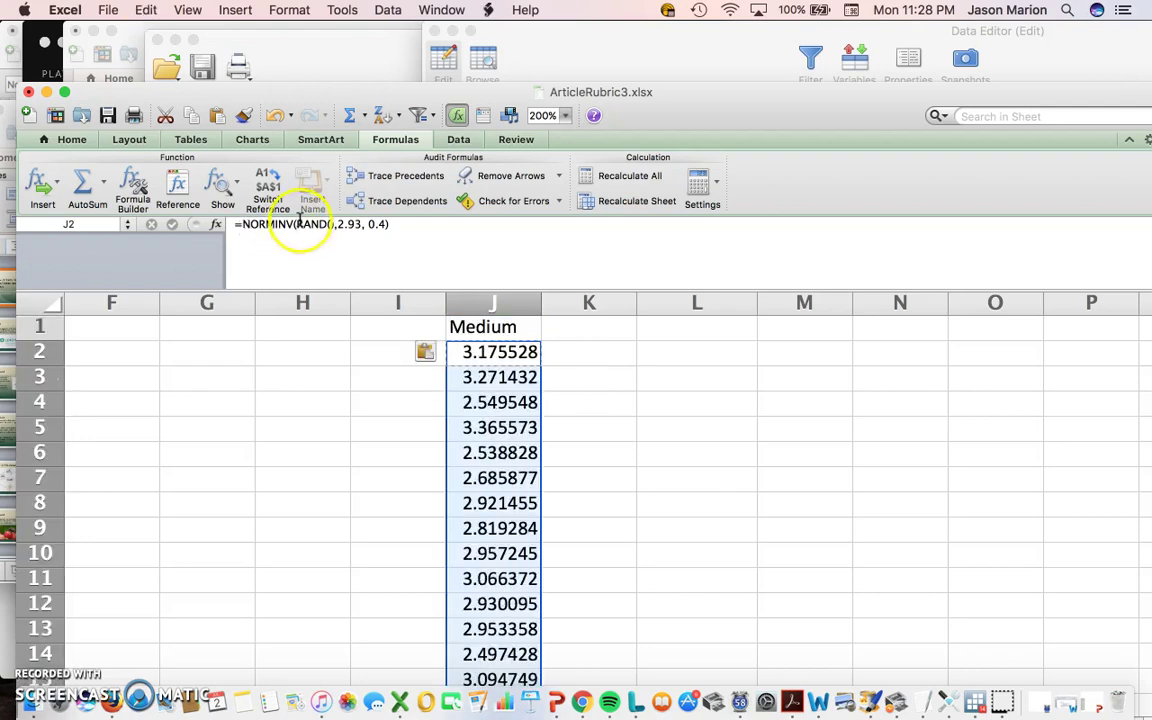
Copy the Medium column and paste it into Stata's Data Editor beside small, using the first row as variable names.
right_click(472, 302)
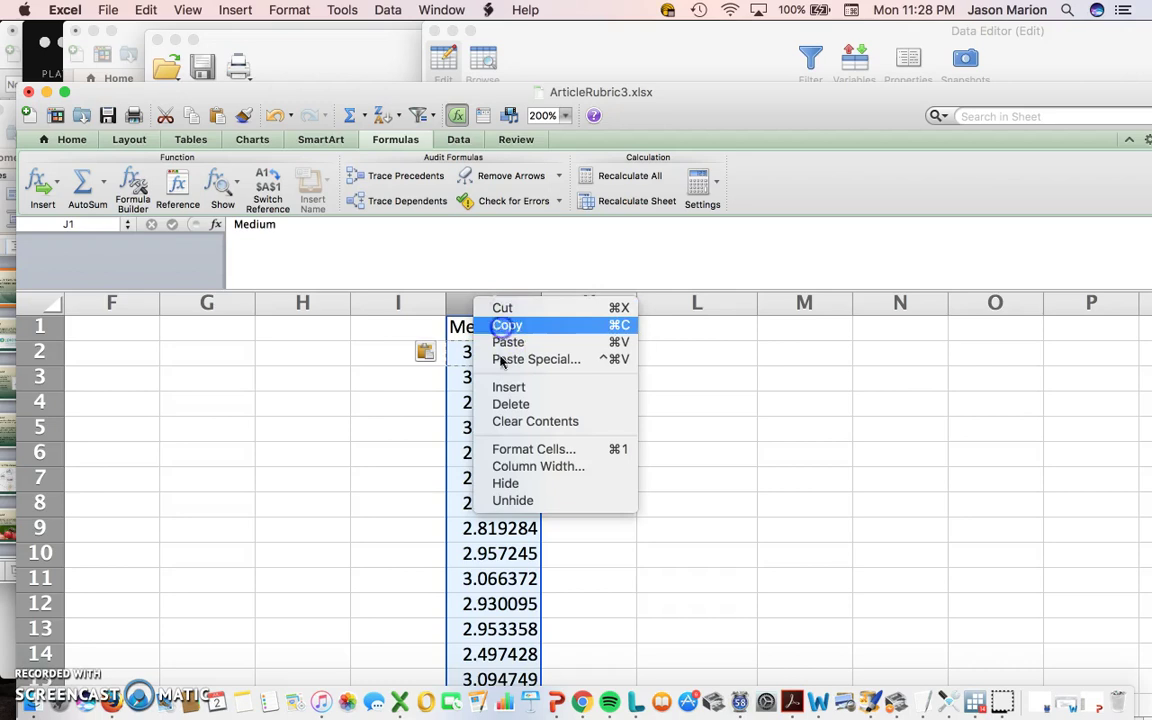
left_click(507, 325)
left_click(980, 705)
left_click(547, 152)
key("super+v")
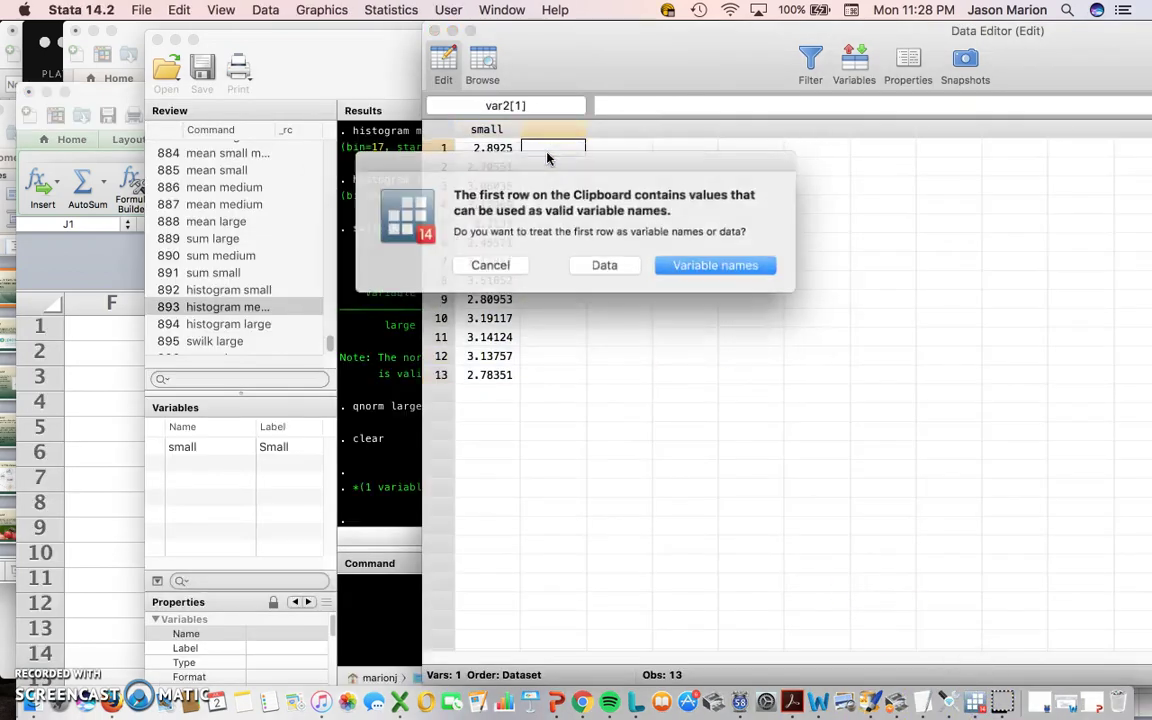
key("Return")
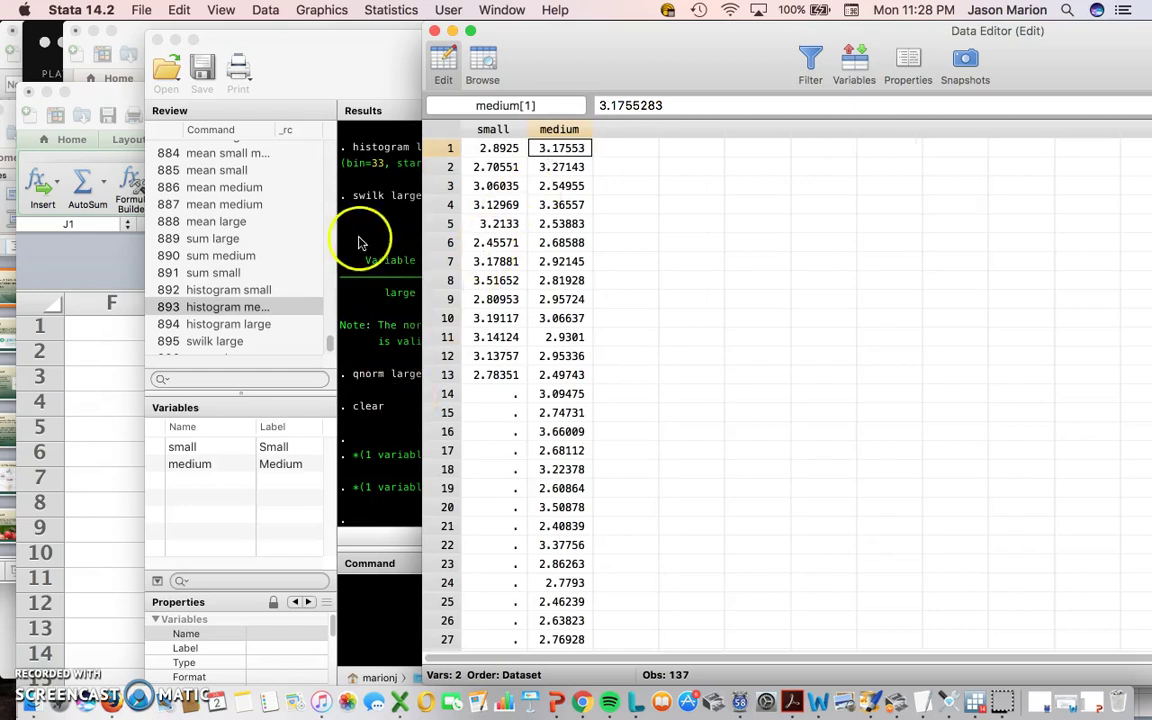
Bring up the main Stata window and check the number of medium observations pasted.
left_click(265, 340)
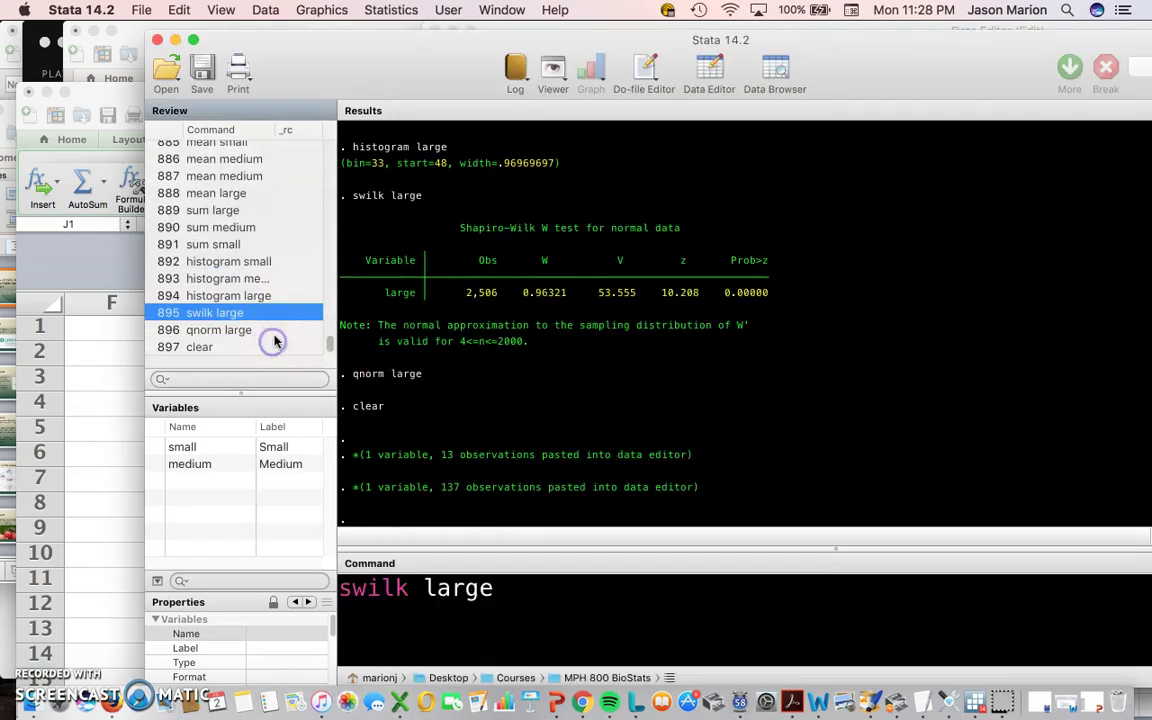
double_click(450, 488)
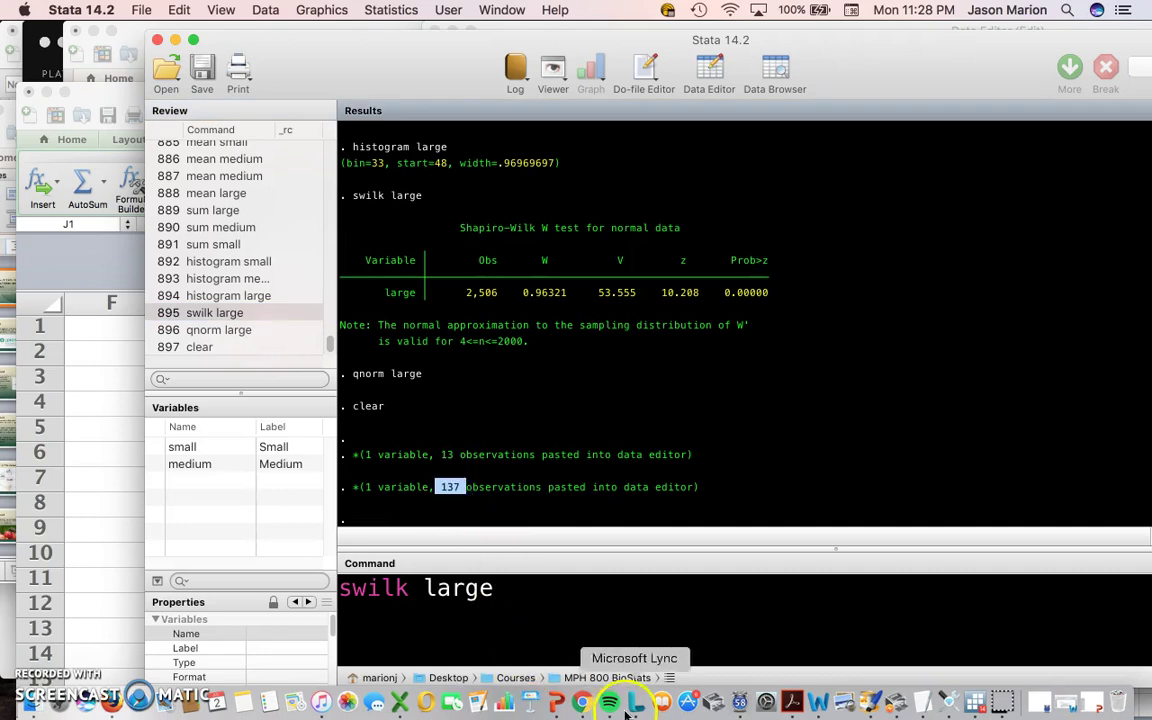
Switch to Excel and select the whole NORMINV formula text in J2.
left_click(399, 703)
left_click(501, 352)
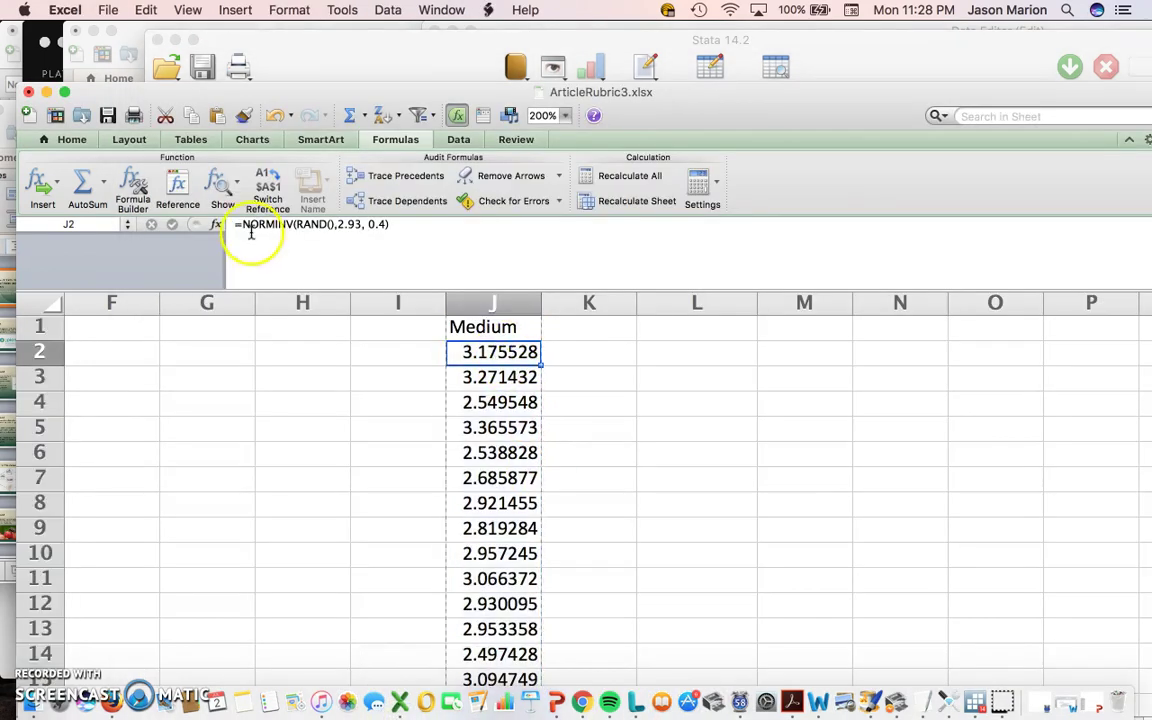
left_click_drag(235, 224, 396, 224)
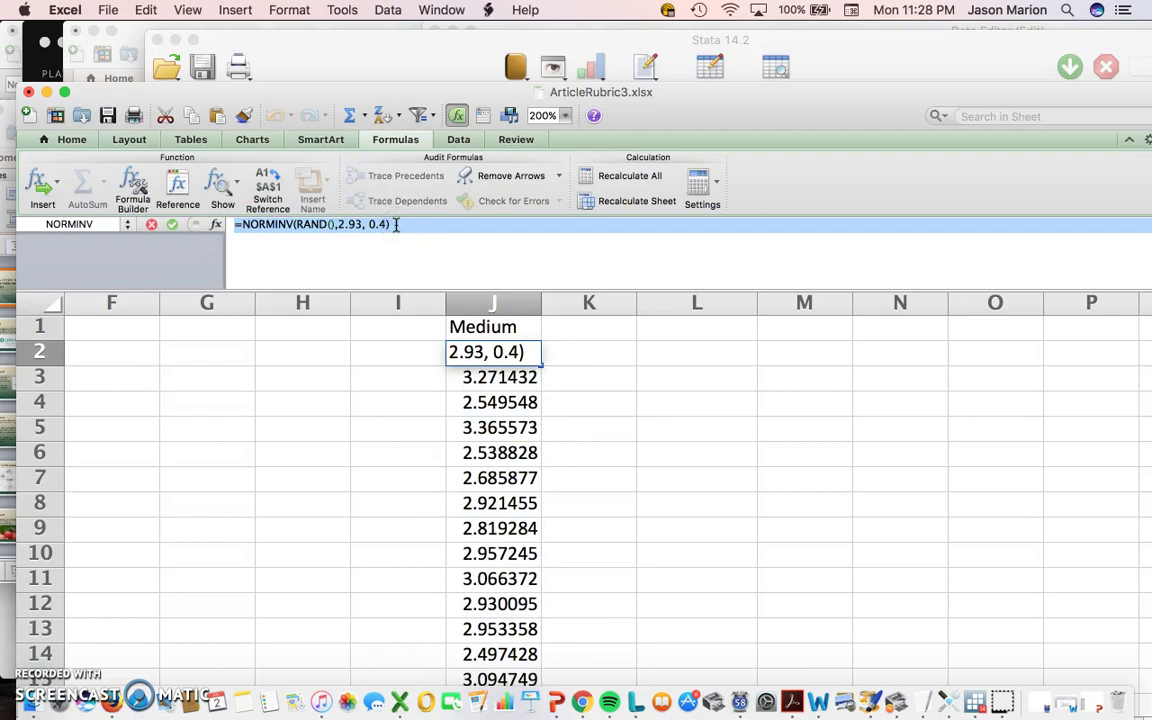
type("=K2+")
left_click(509, 304)
type("+")
left_click(510, 305)
type("+")
left_click(508, 305)
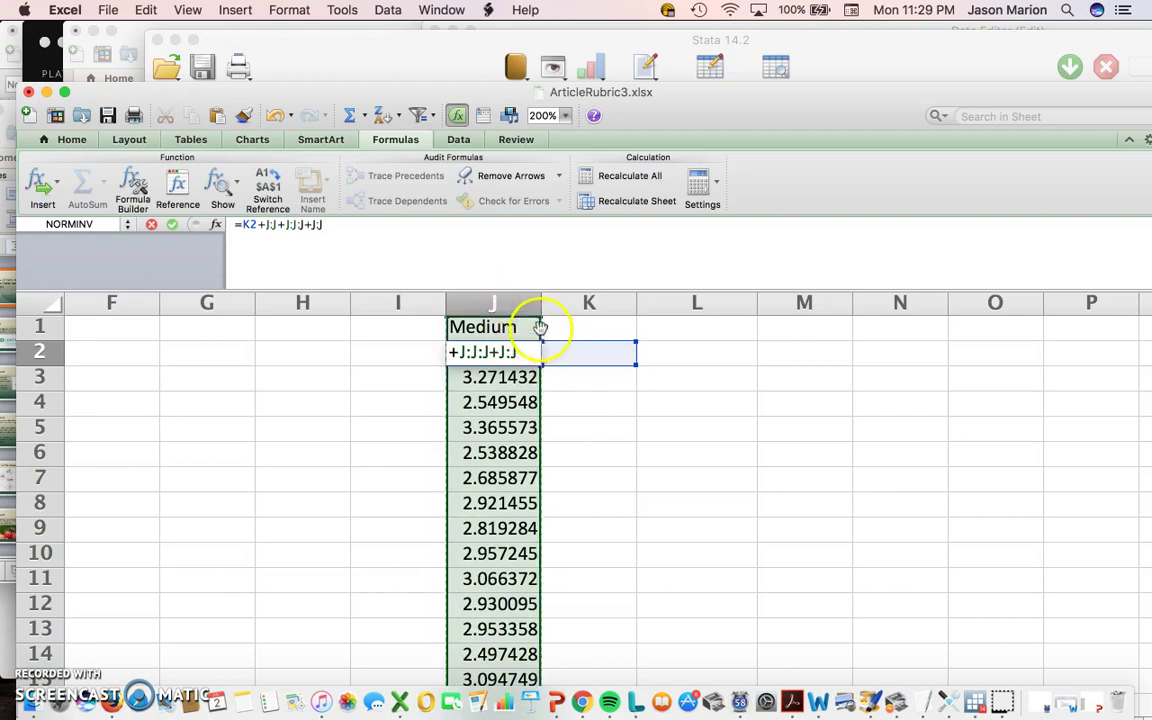
key("Return")
Delete the Medium column J and select the empty cell J1.
left_click(505, 303)
right_click(505, 306)
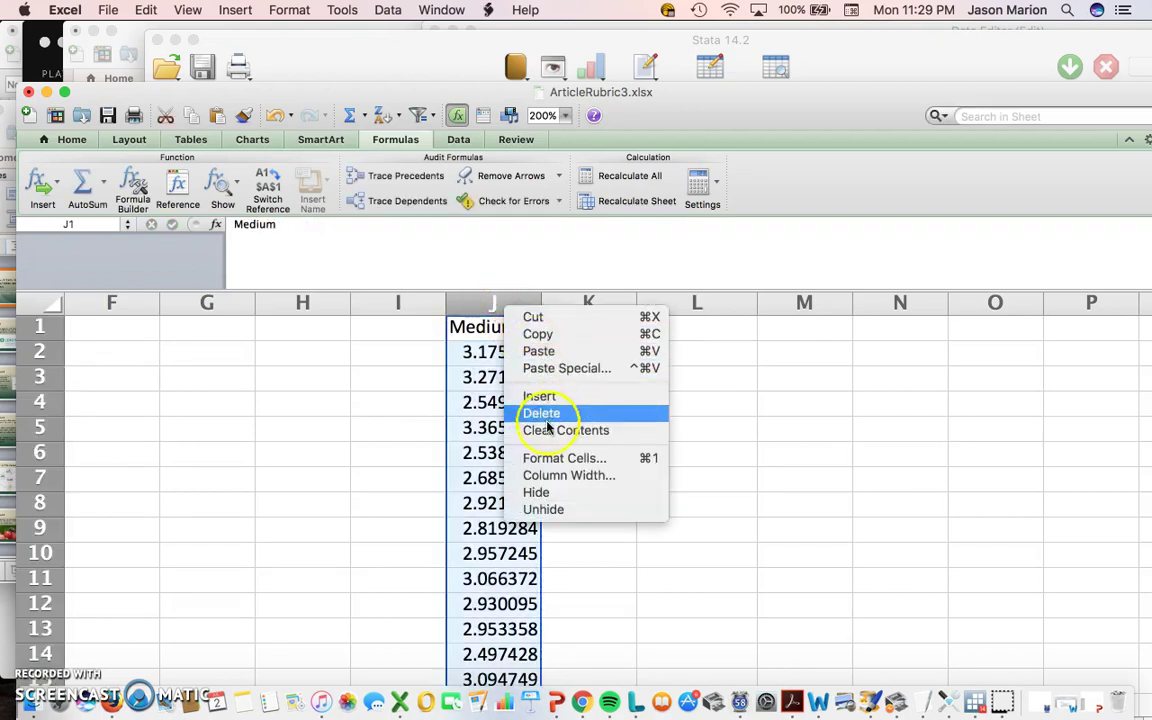
left_click(543, 414)
left_click(494, 330)
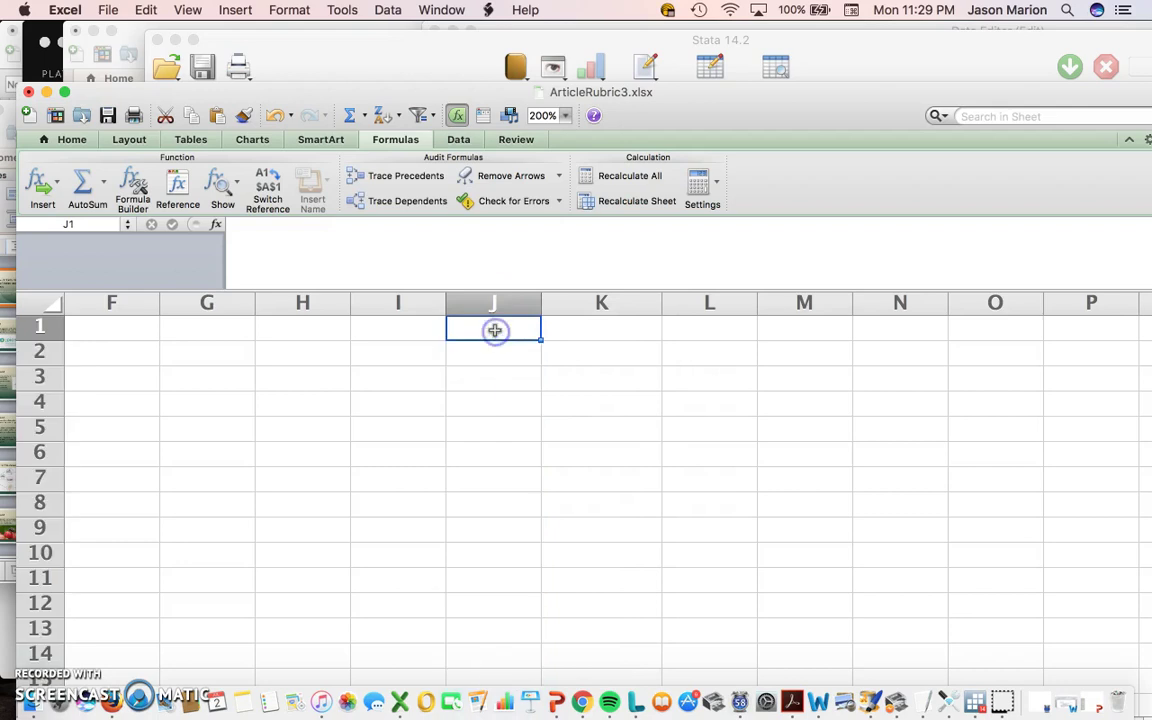
Enter the heading Large in J1 and paste the formula =NORMINV(RAND(),2.93, 0.4) into J2.
type("Large")
key("Return")
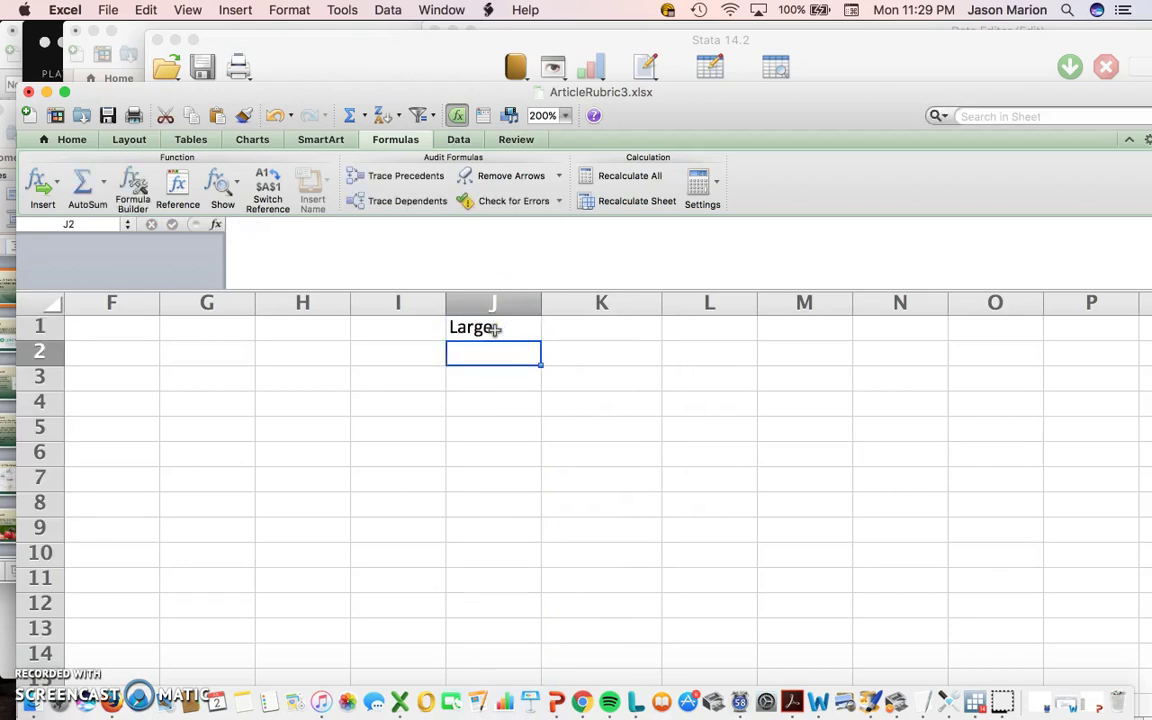
key("super+v")
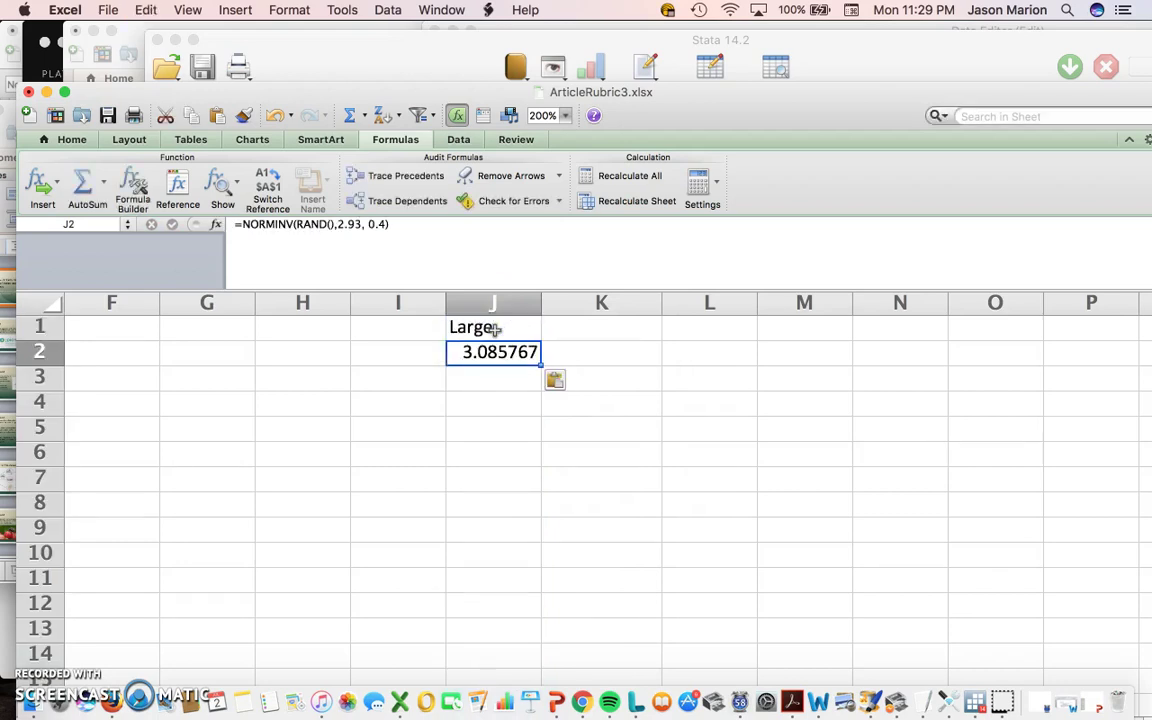
key("Return")
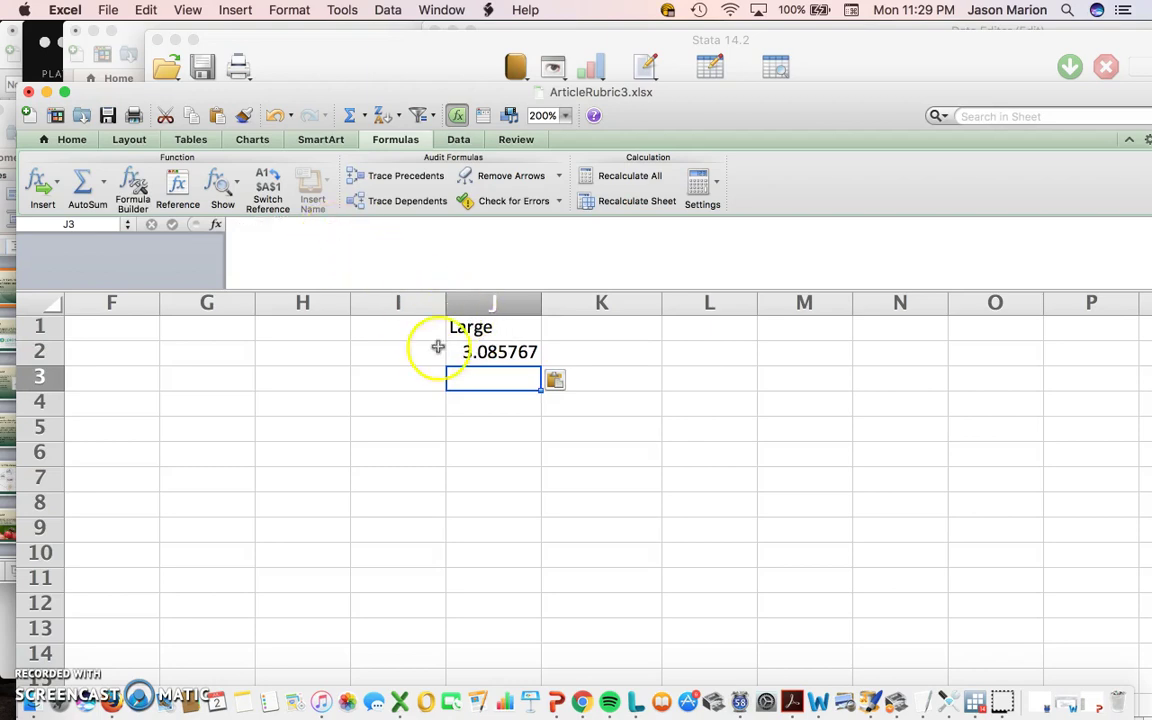
Copy the J2 formula down column J so that it fills 2,011 rows below the heading.
left_click(461, 355)
key("super+c")
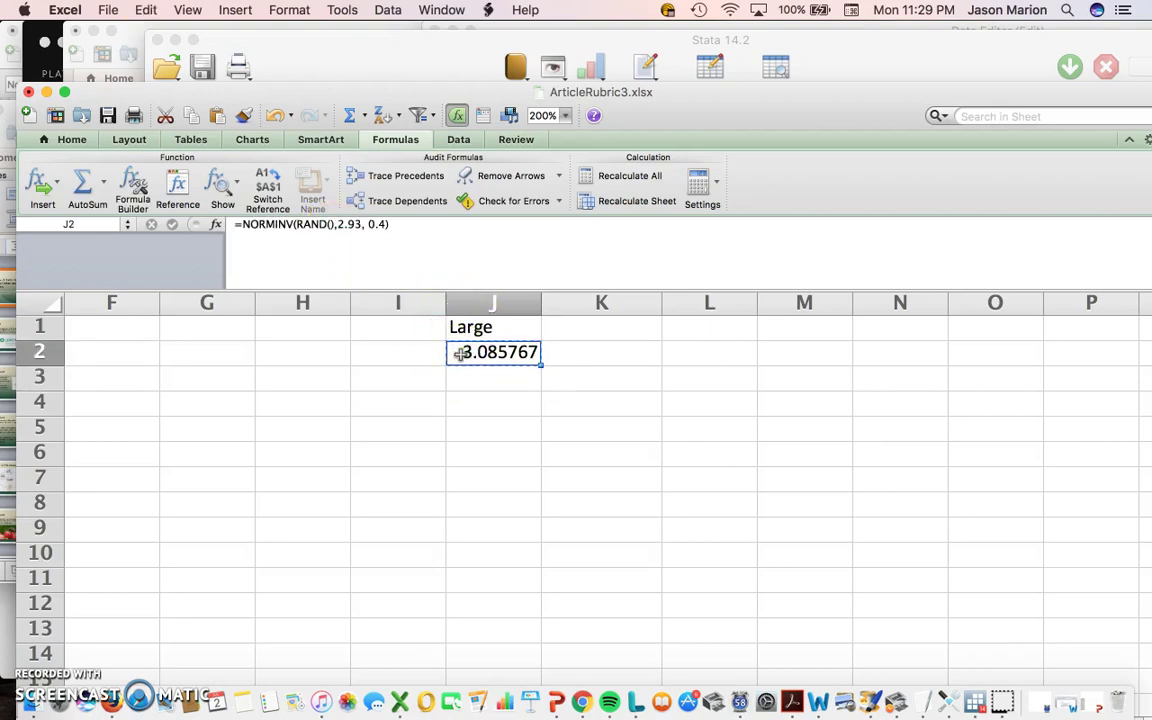
left_click_drag(461, 355, 460, 354)
scroll(460, 354, "down", 10)
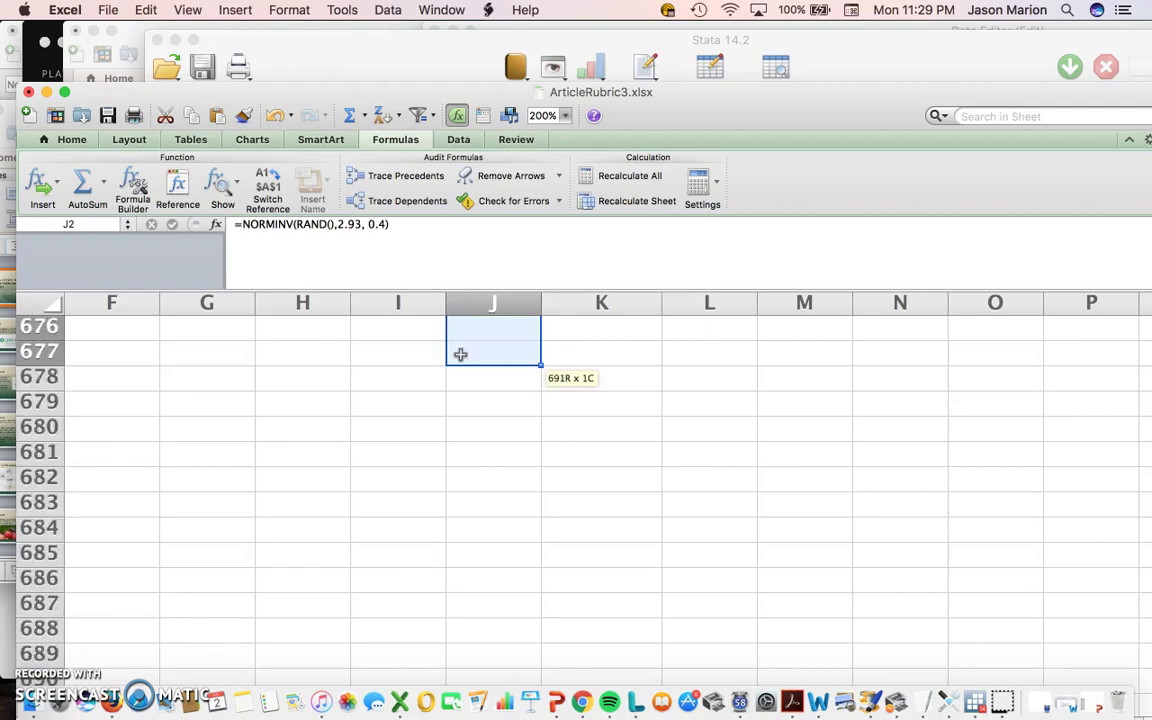
scroll(460, 354, "down", 15)
left_click_drag(460, 354, 460, 354)
scroll(460, 354, "down", 19)
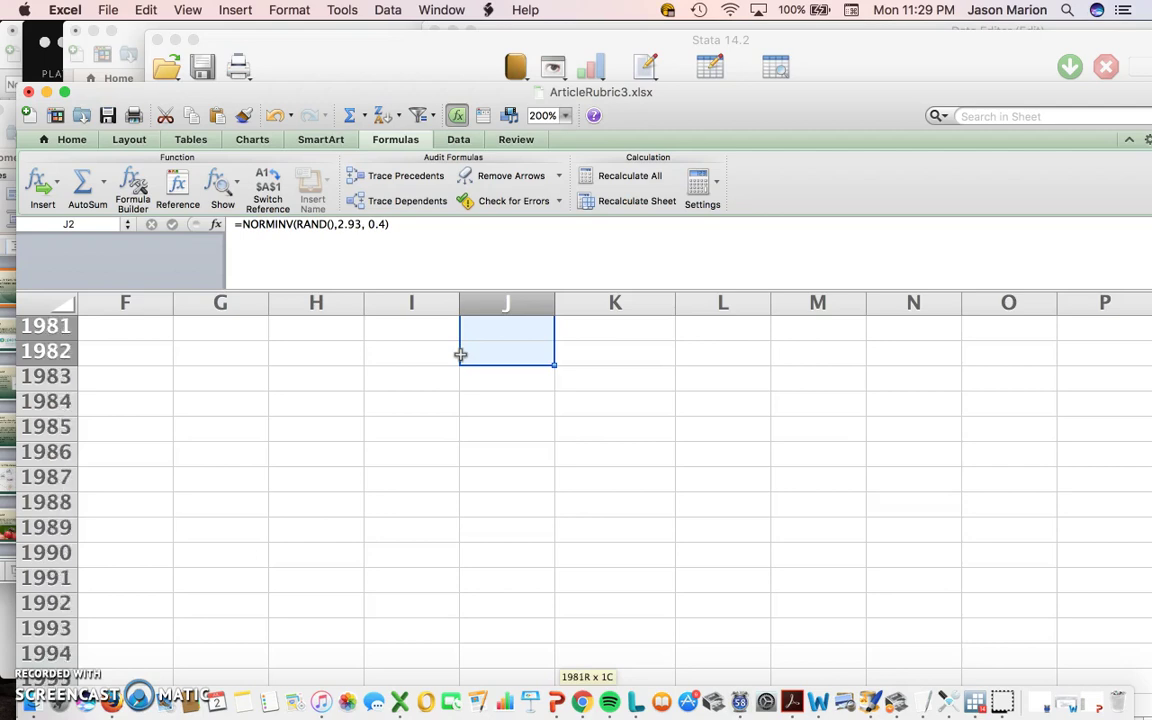
key("super+v")
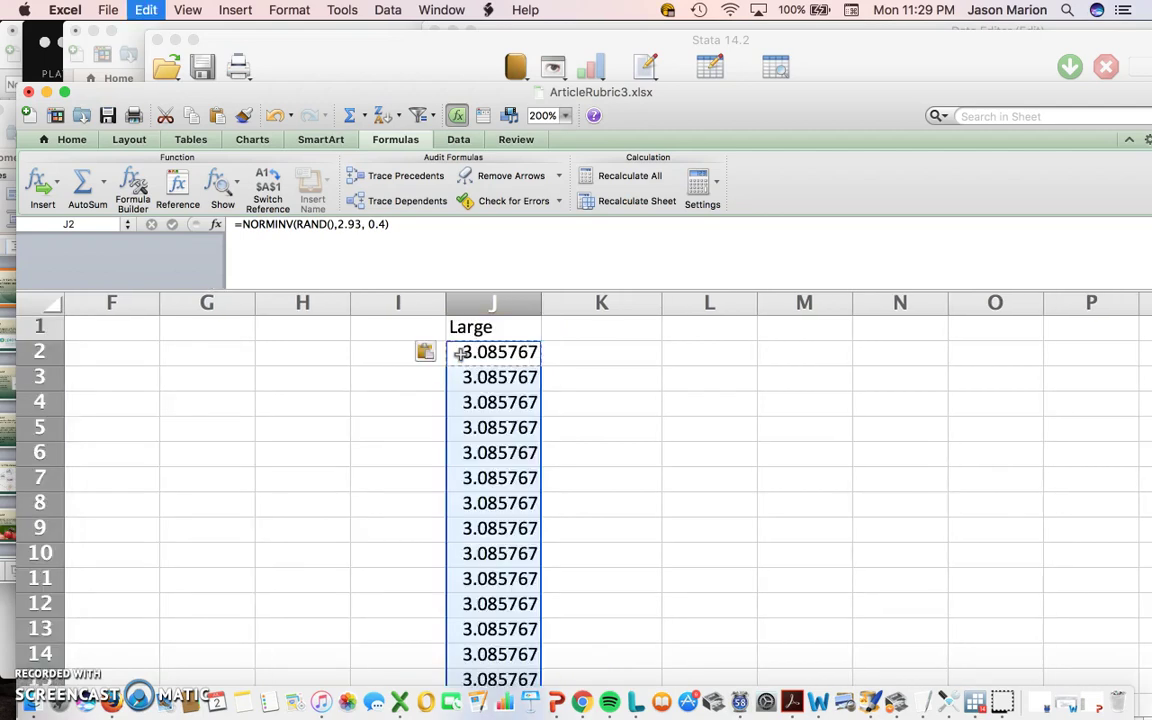
Copy the Large column and paste it into Stata's Data Editor beside medium, using the first row as variable names.
right_click(470, 303)
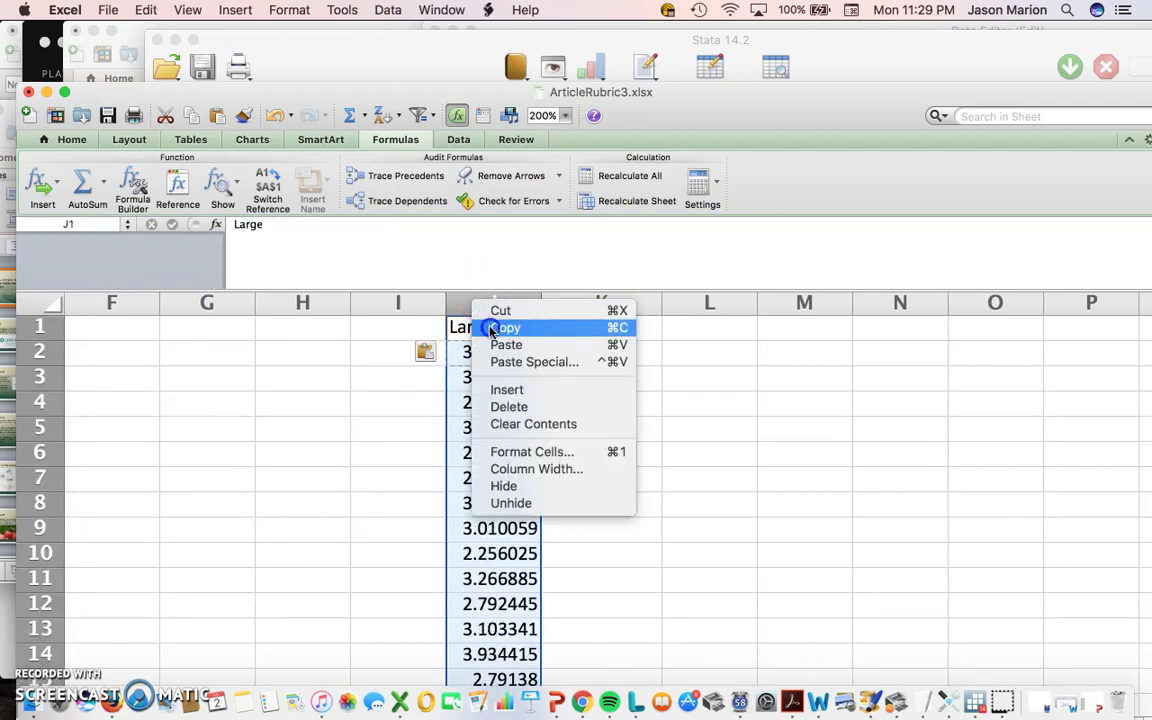
left_click(494, 328)
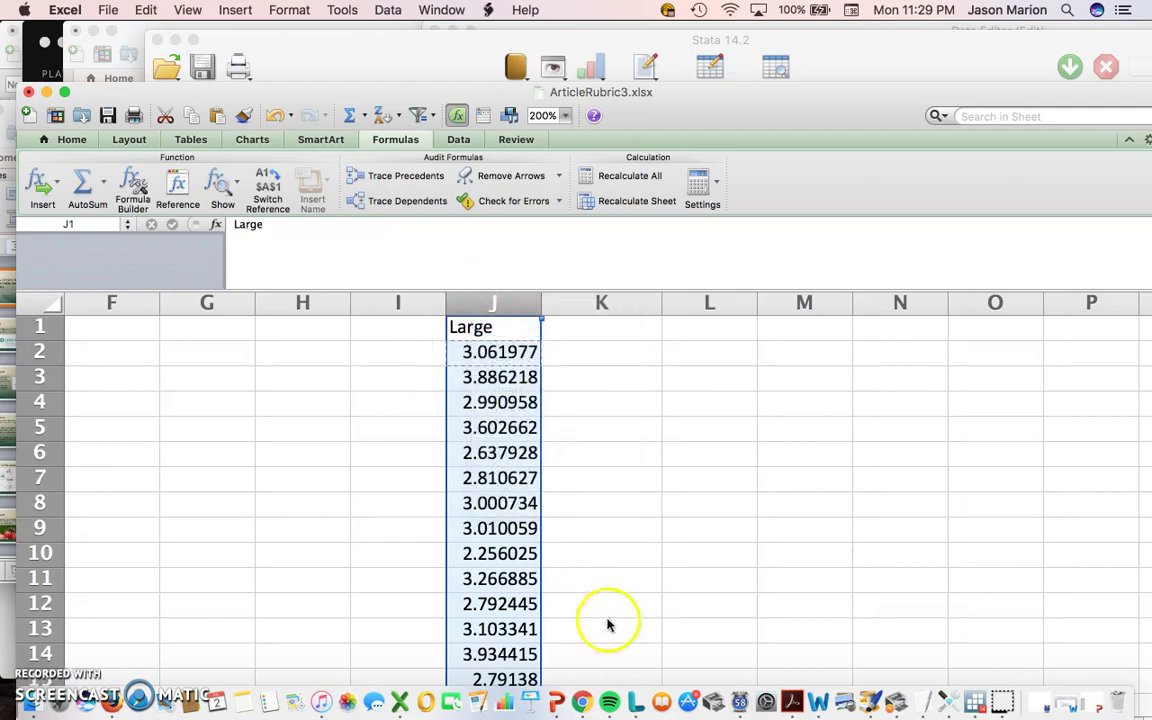
left_click(972, 700)
left_click(266, 10)
mouse_move(280, 59)
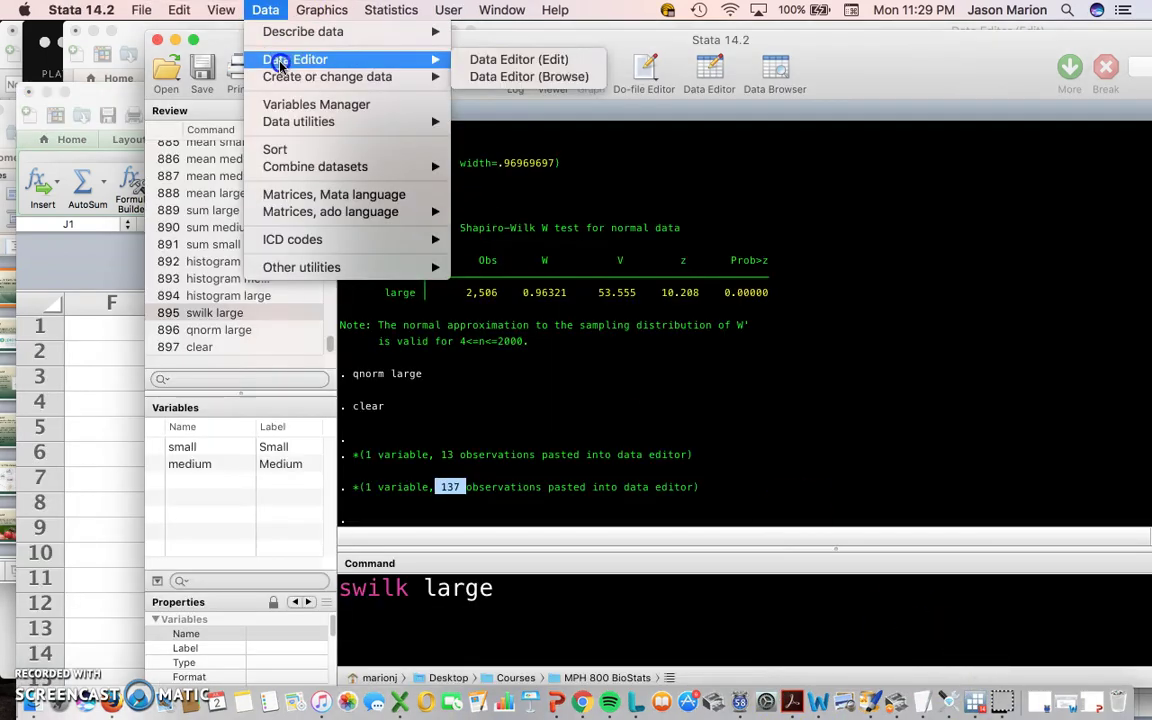
left_click(530, 56)
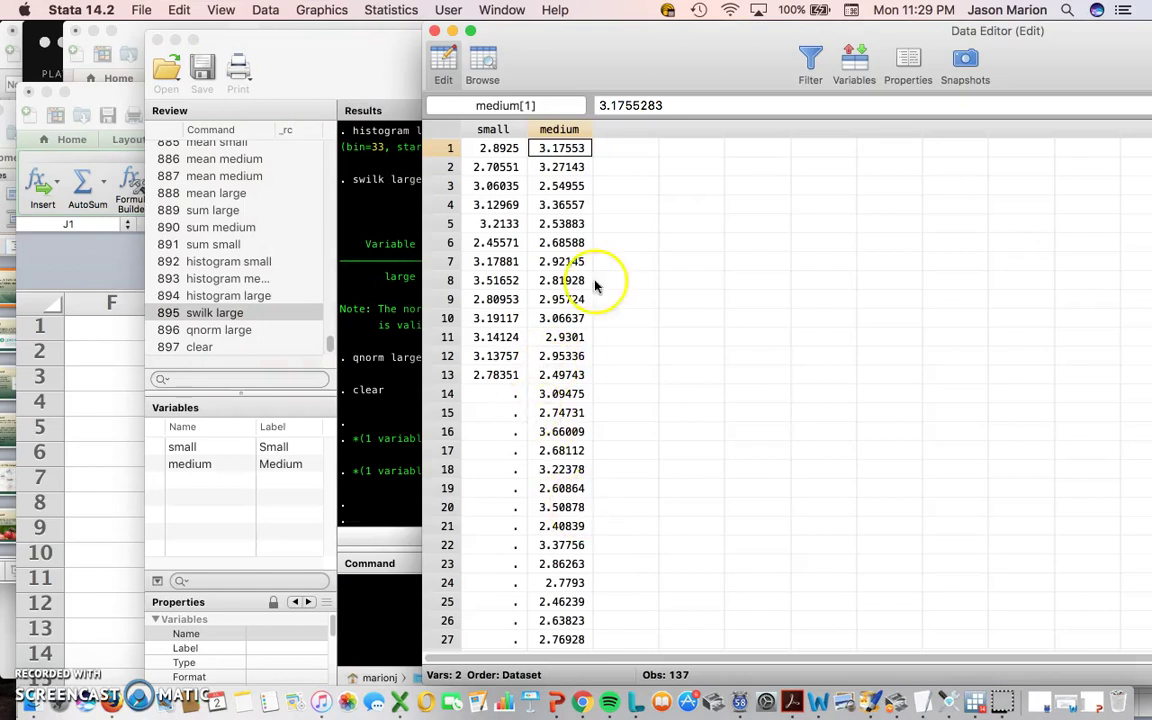
left_click(621, 148)
key("super+v")
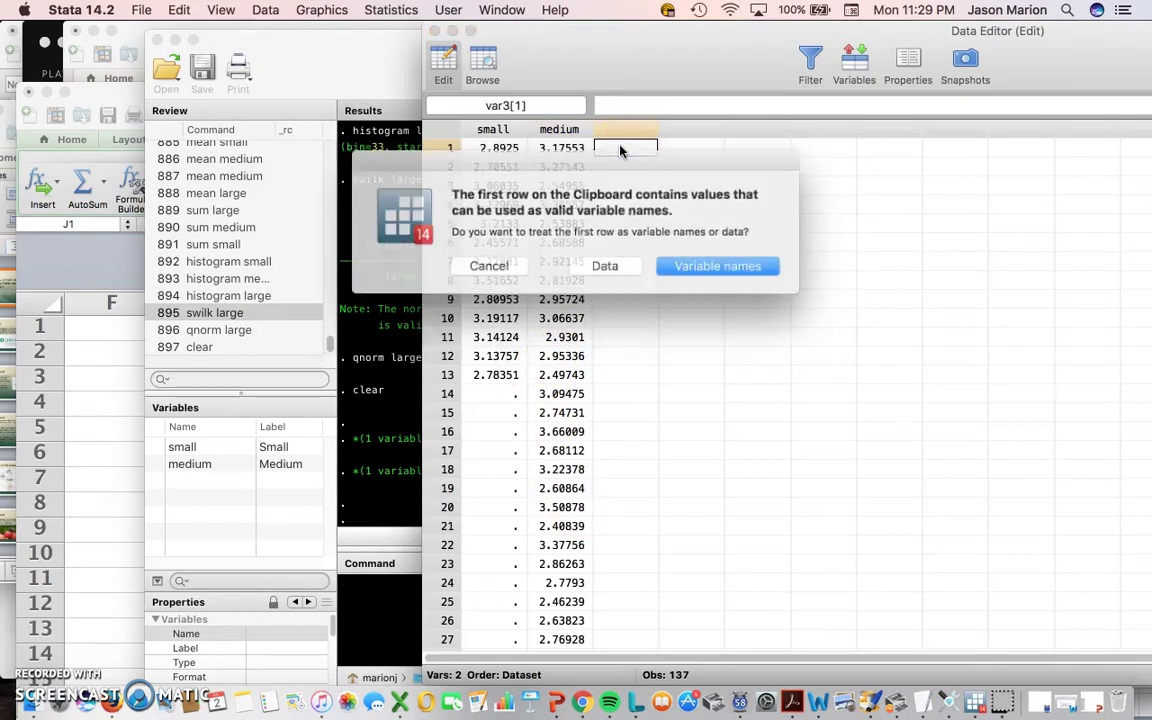
left_click(704, 268)
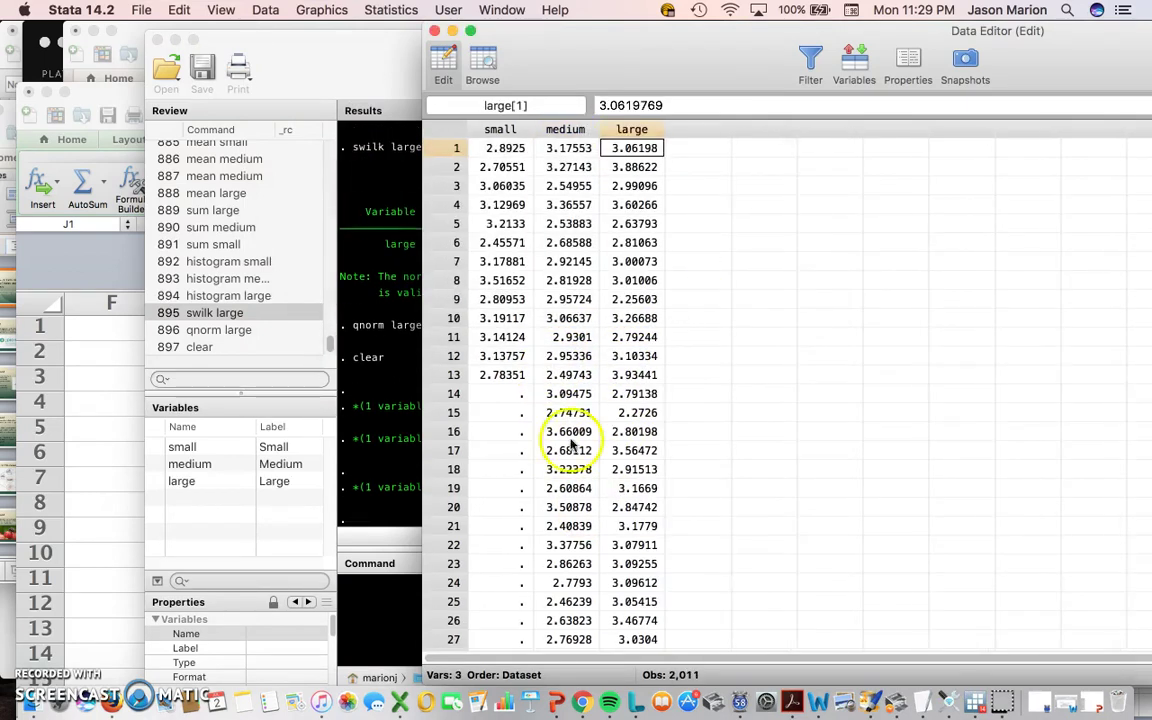
Bring up the main Stata window and check the number of large observations pasted.
left_click(386, 437)
double_click(450, 489)
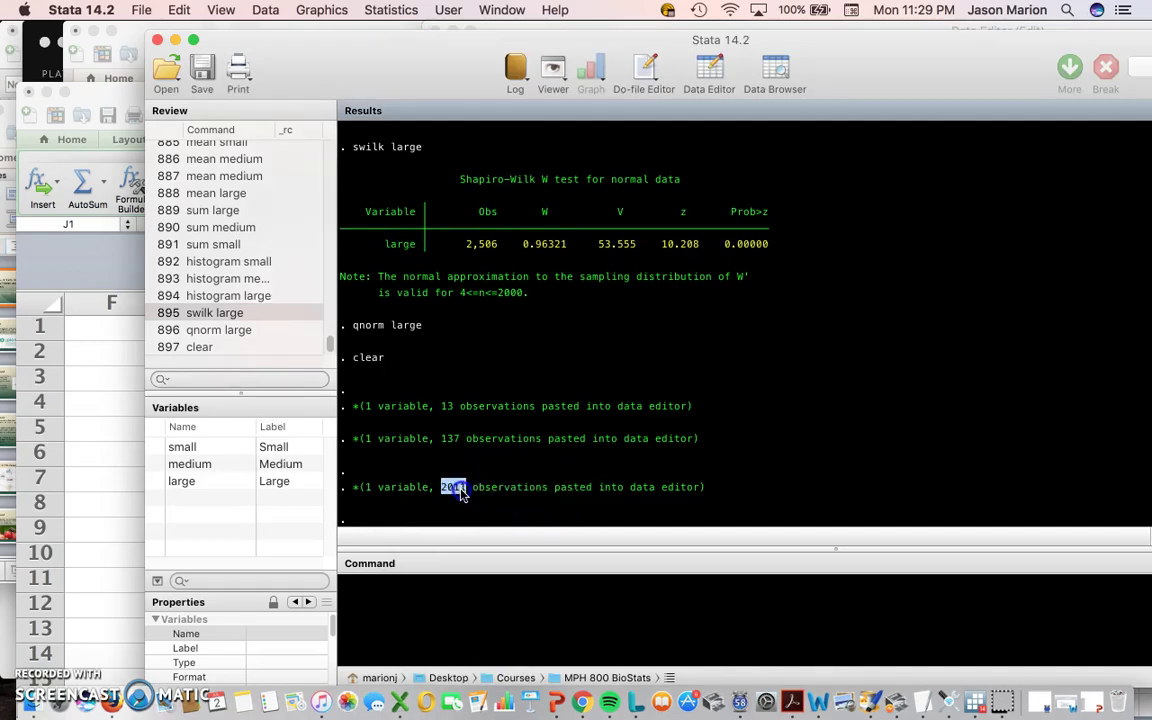
left_click(501, 612)
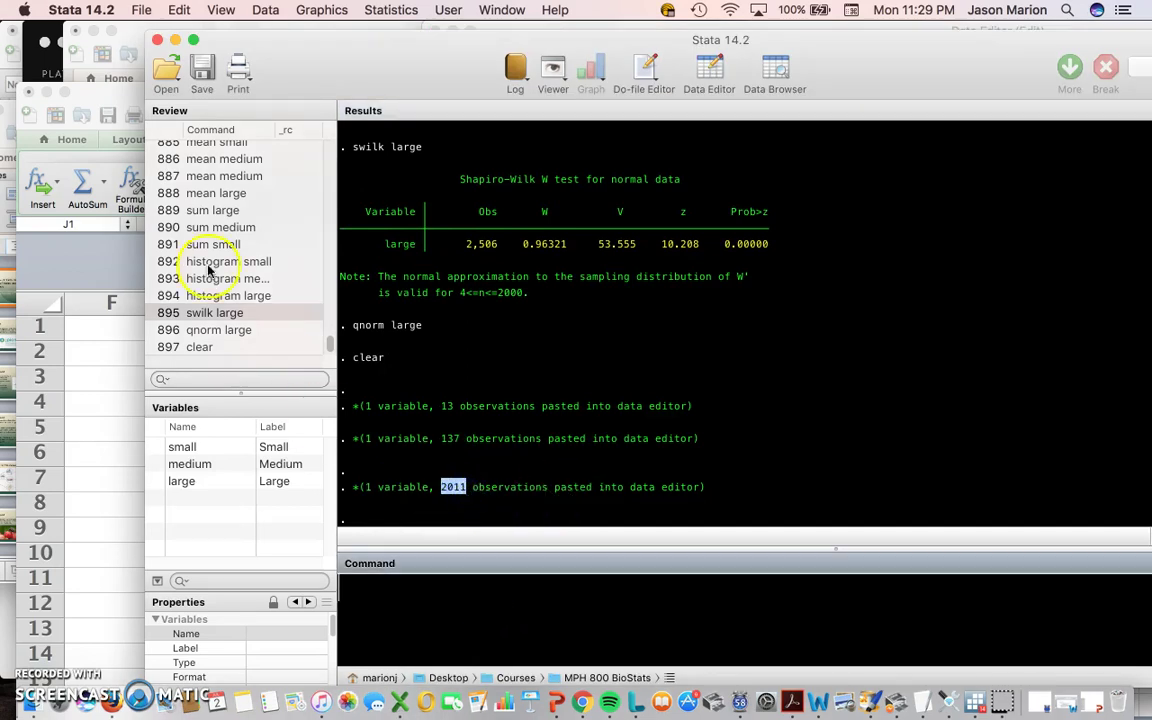
Run the command sum small medium large to get summary statistics for all three variables.
left_click(219, 160)
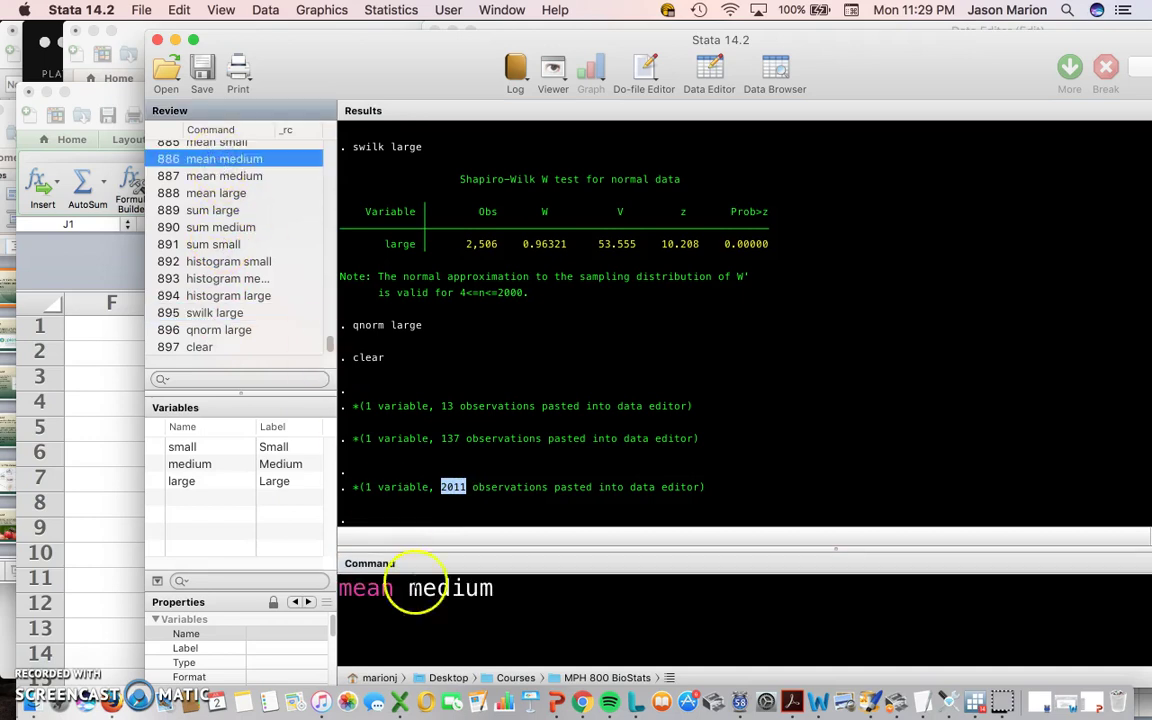
left_click_drag(412, 590, 506, 596)
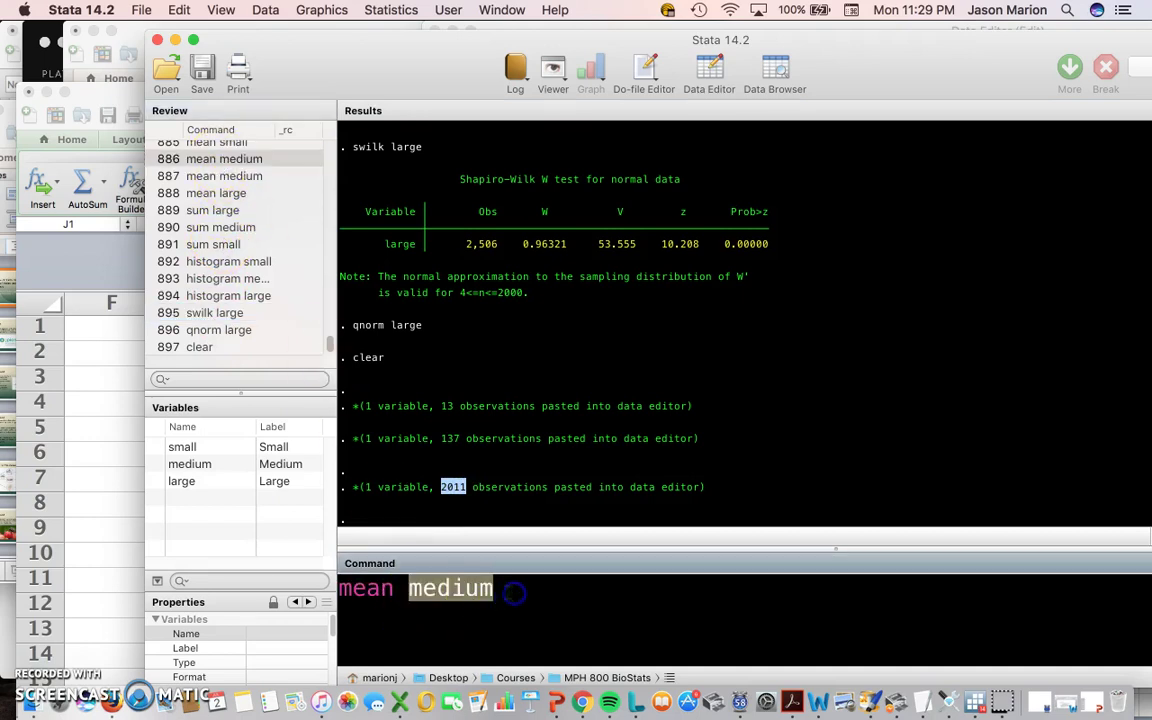
key("BackSpace")
double_click(211, 449)
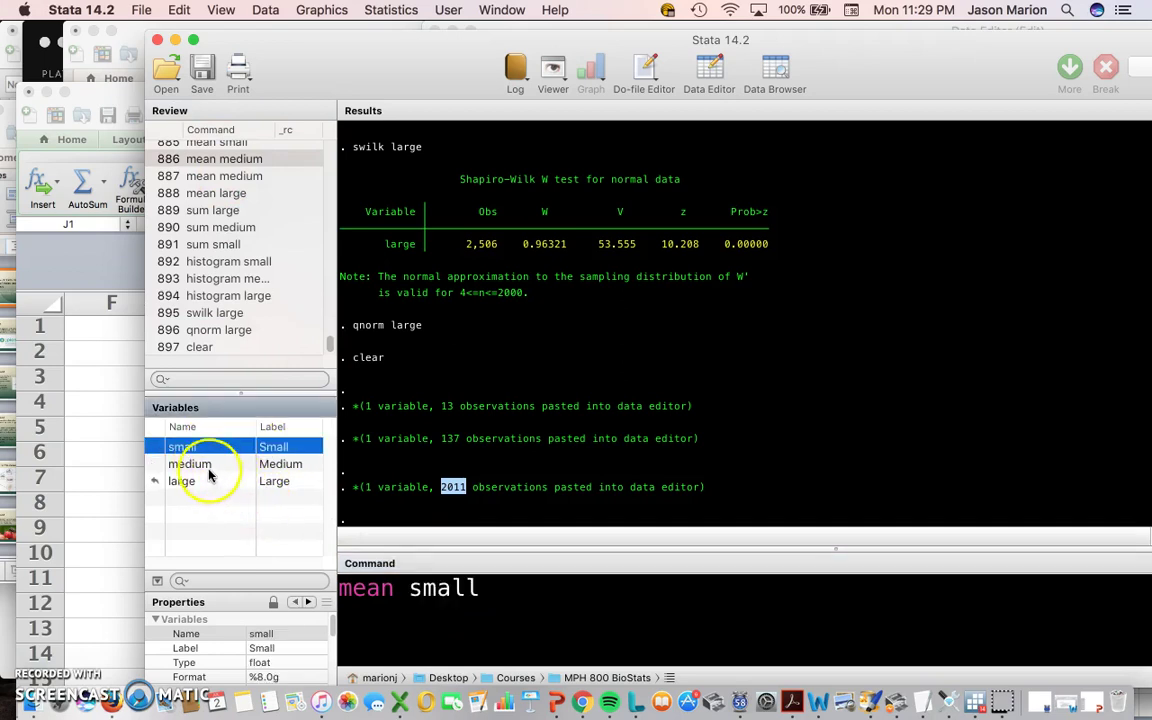
double_click(380, 596)
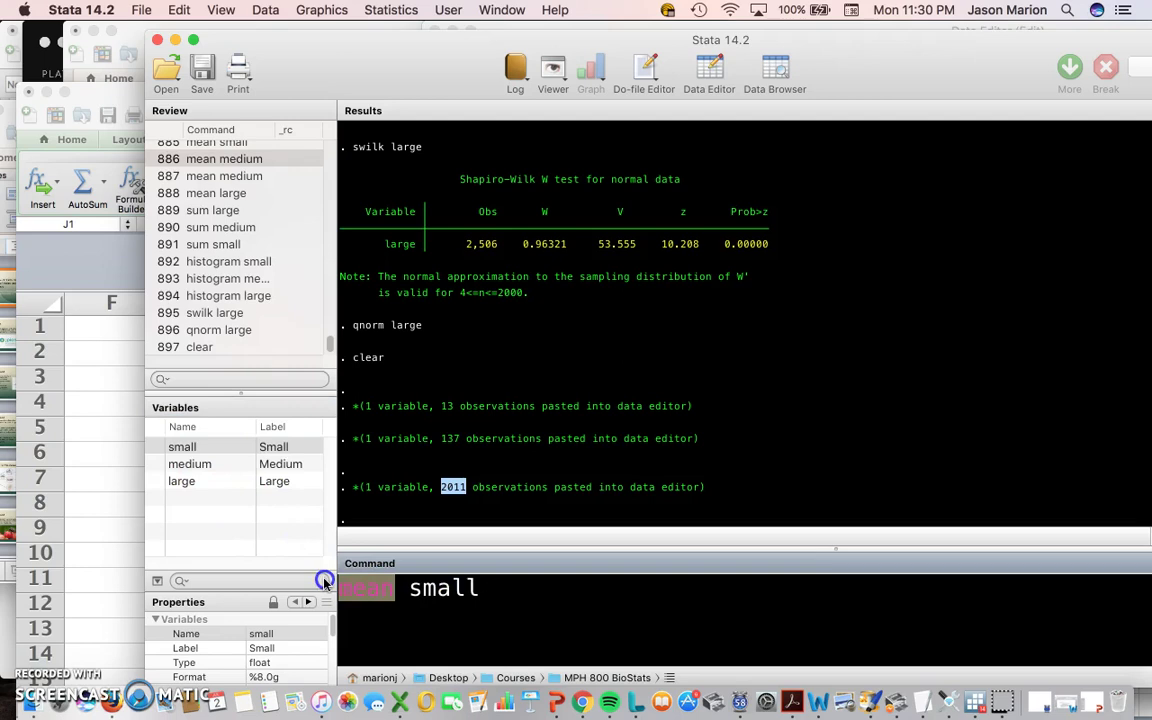
type("sum")
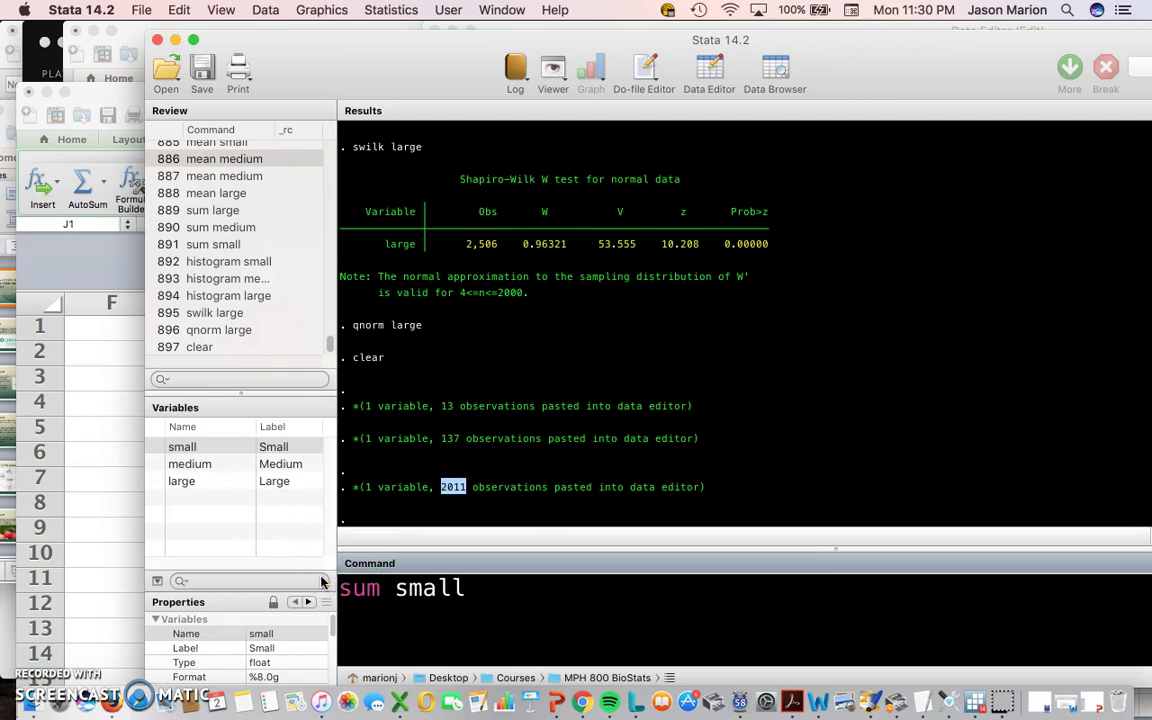
left_click(468, 591)
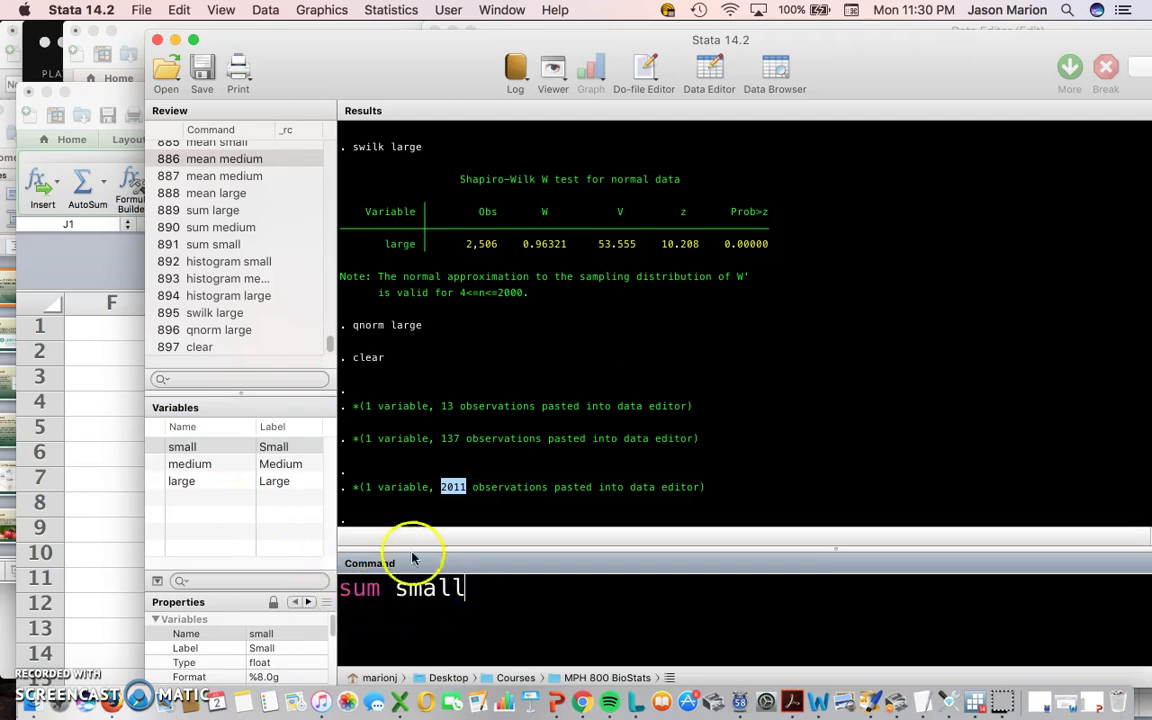
left_click(188, 464)
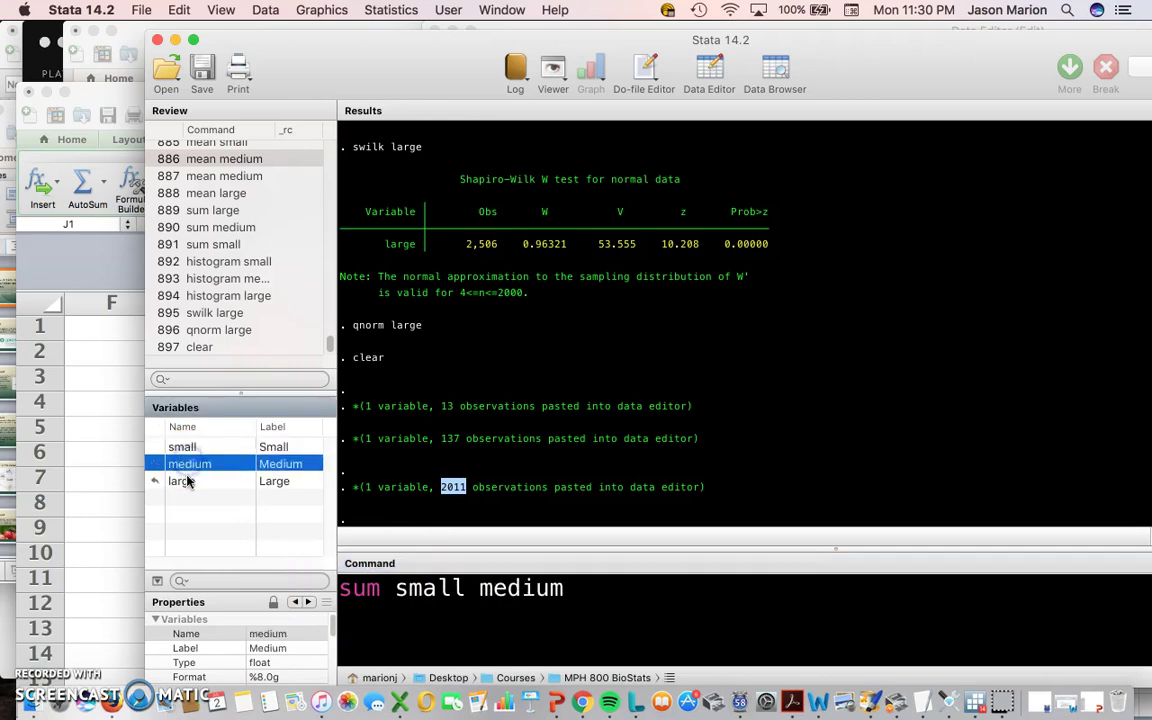
left_click(186, 483)
key("Return")
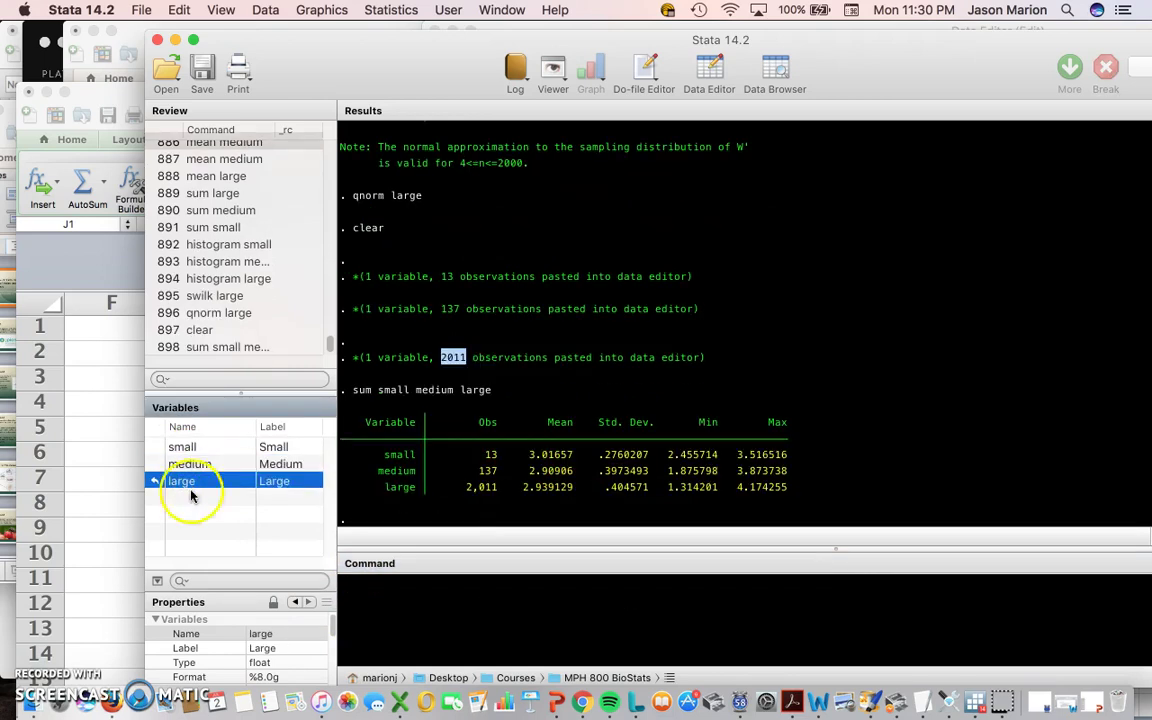
Examine the observation counts and means of small, medium and large in the summary table.
double_click(361, 390)
left_click(492, 456)
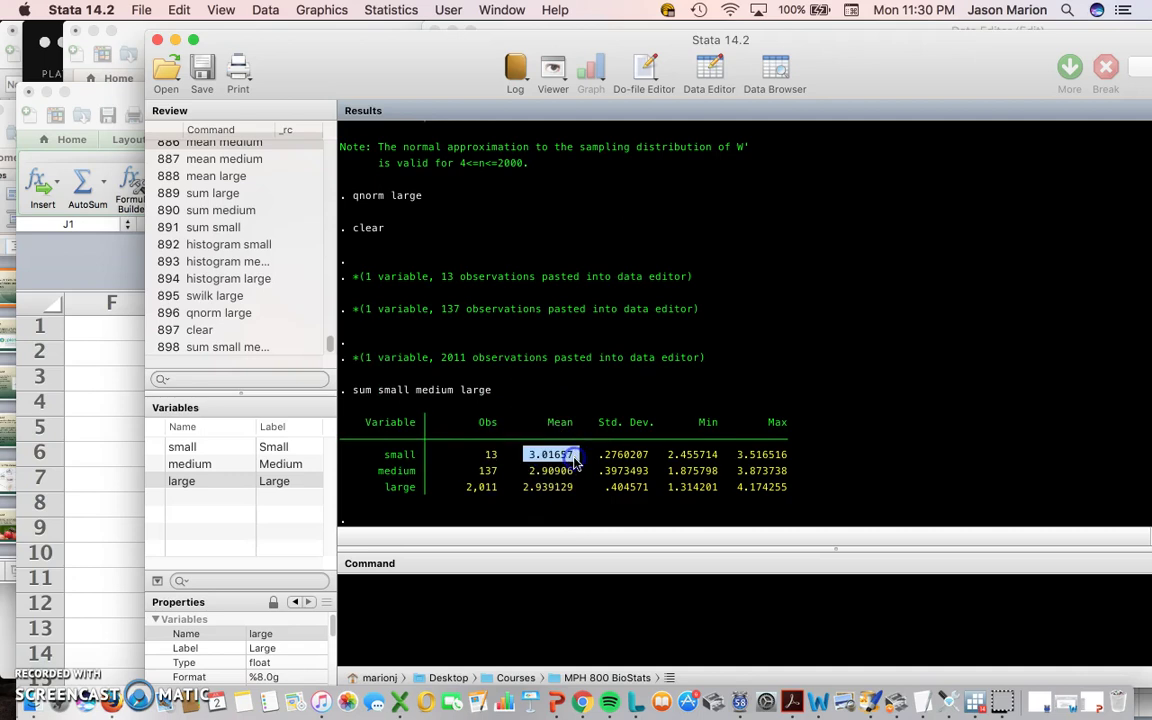
left_click_drag(530, 473, 572, 490)
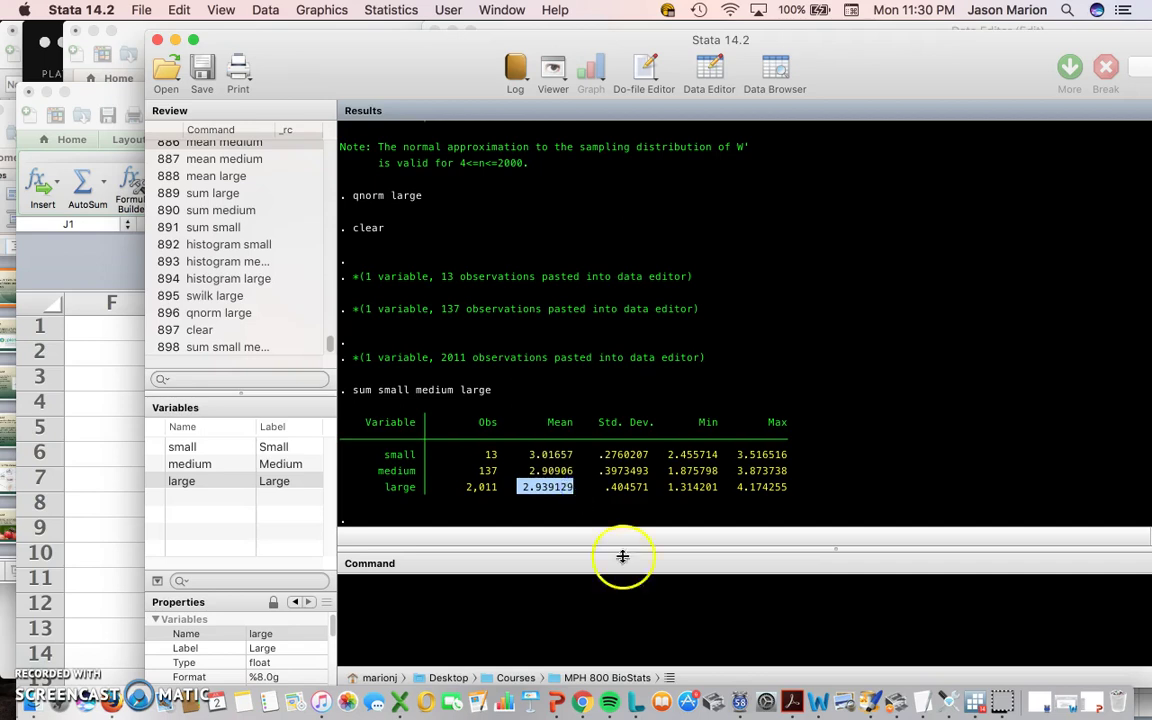
Switch to Excel and inspect the mean and standard deviation arguments of the NORMINV formula in J2.
left_click(400, 703)
key("ctrl+c")
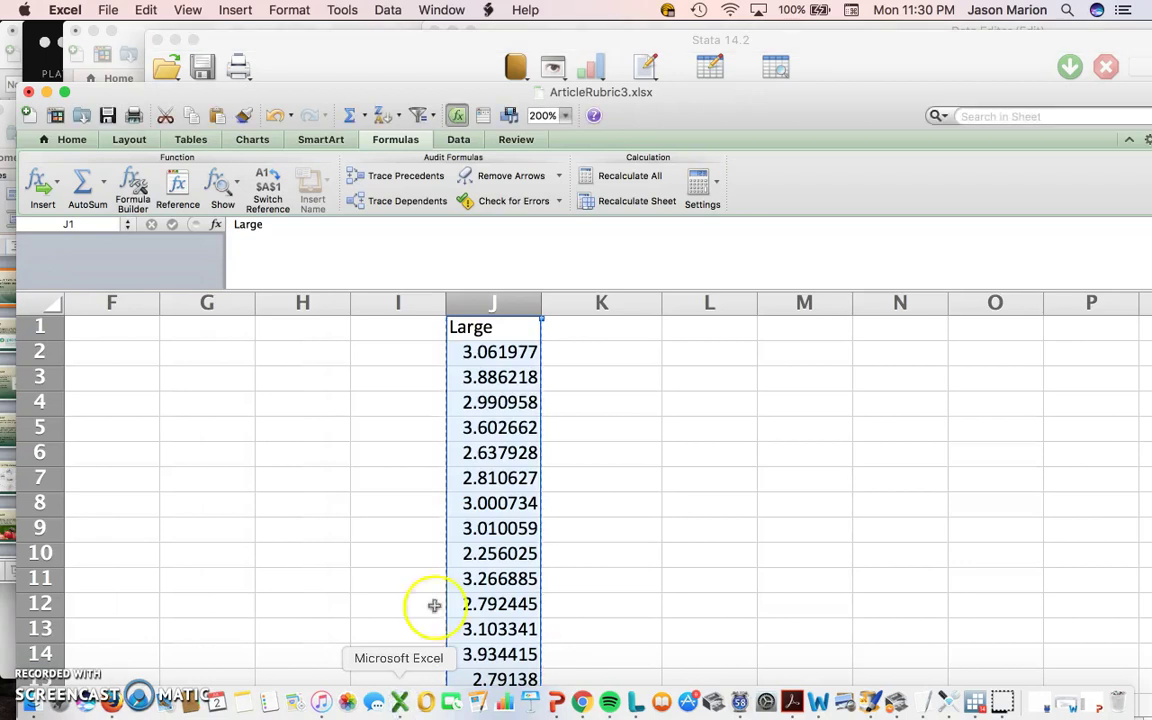
left_click(496, 350)
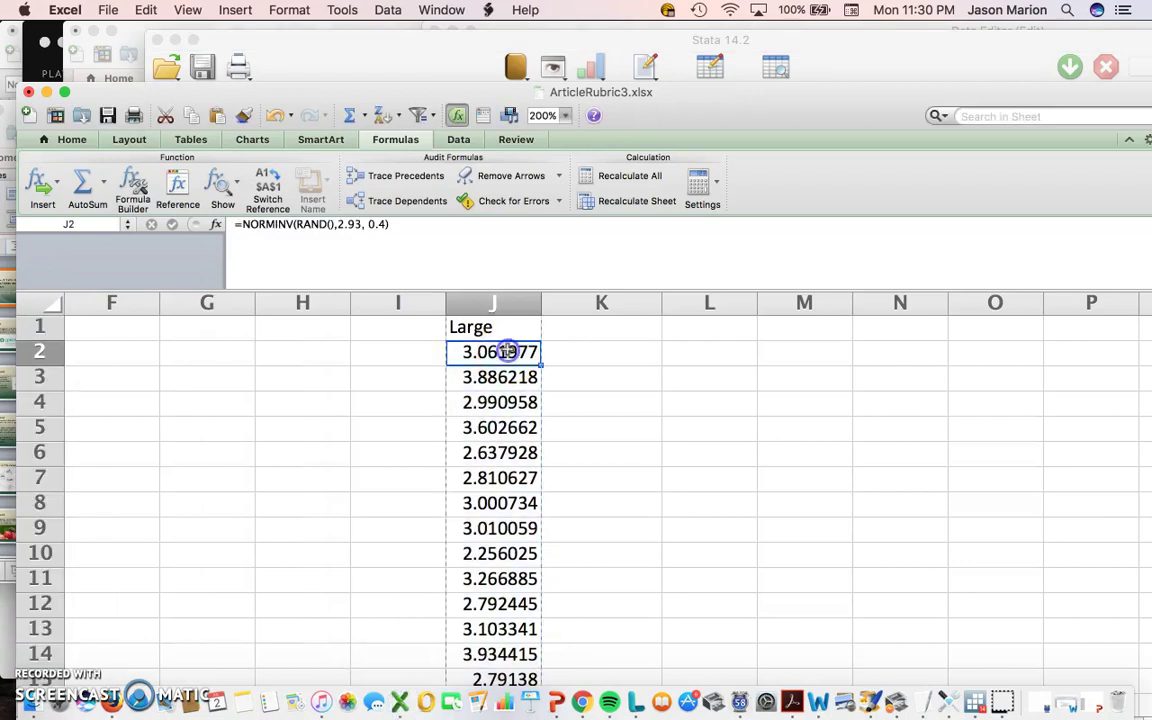
double_click(352, 224)
left_click(360, 225)
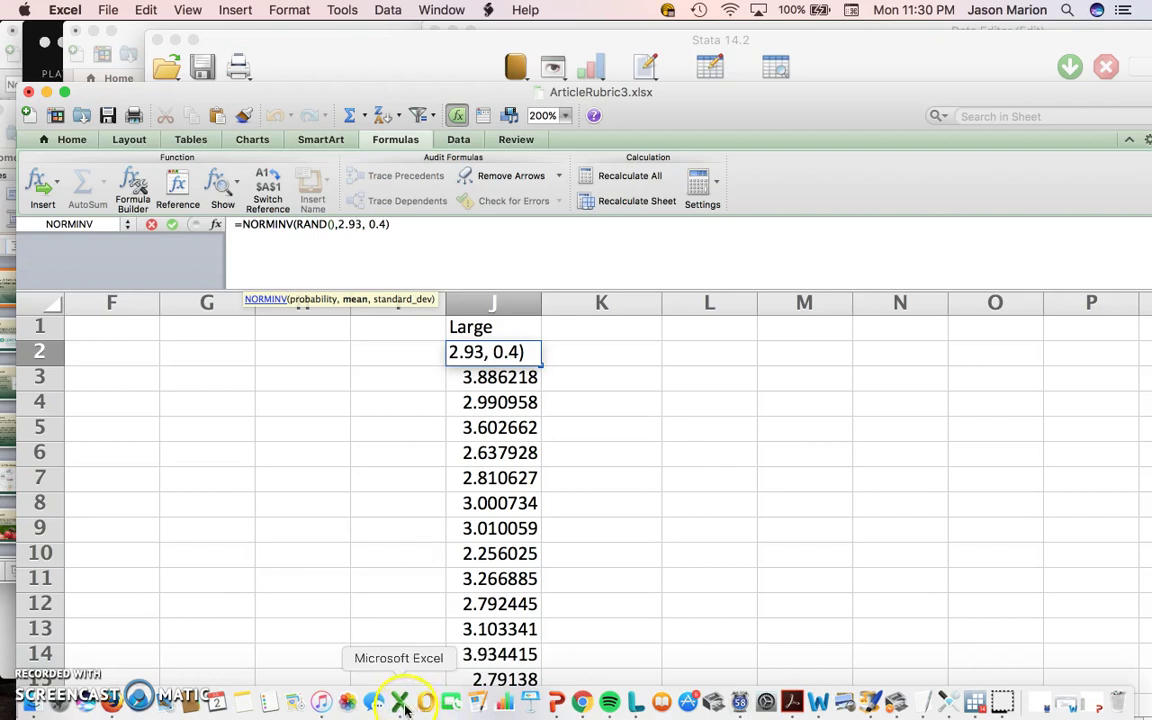
double_click(384, 223)
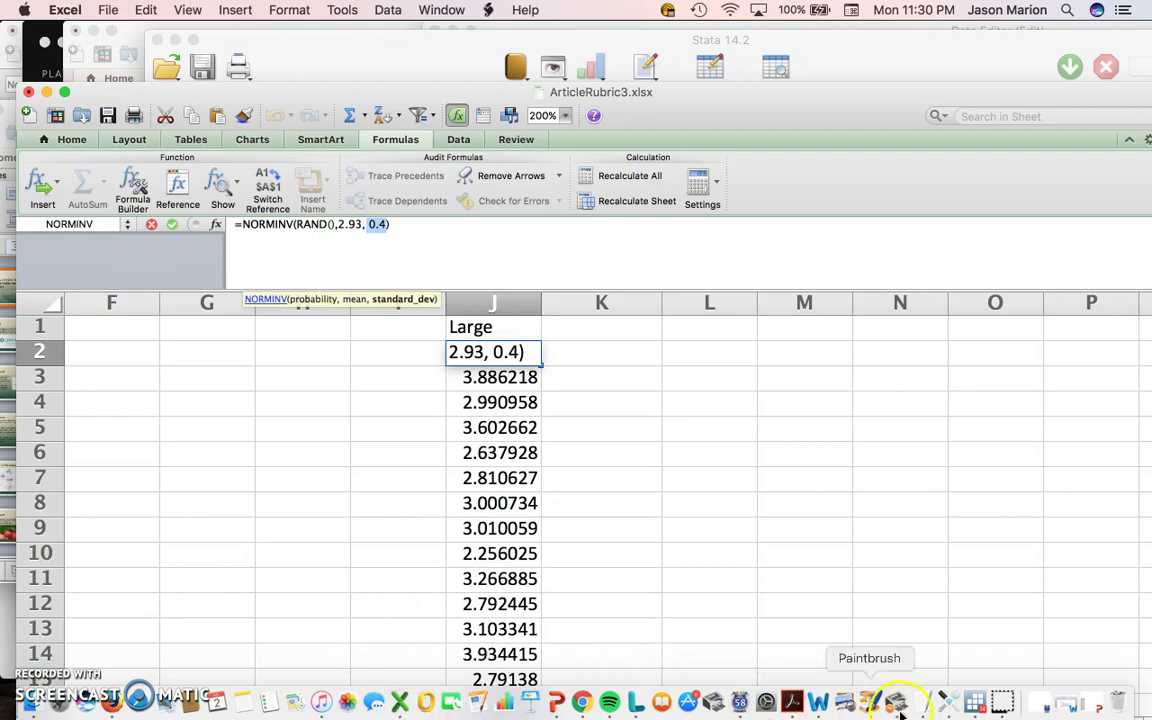
Switch back to Stata and compare the means of the three samples with the mean set in the formula.
left_click(978, 700)
left_click(575, 476)
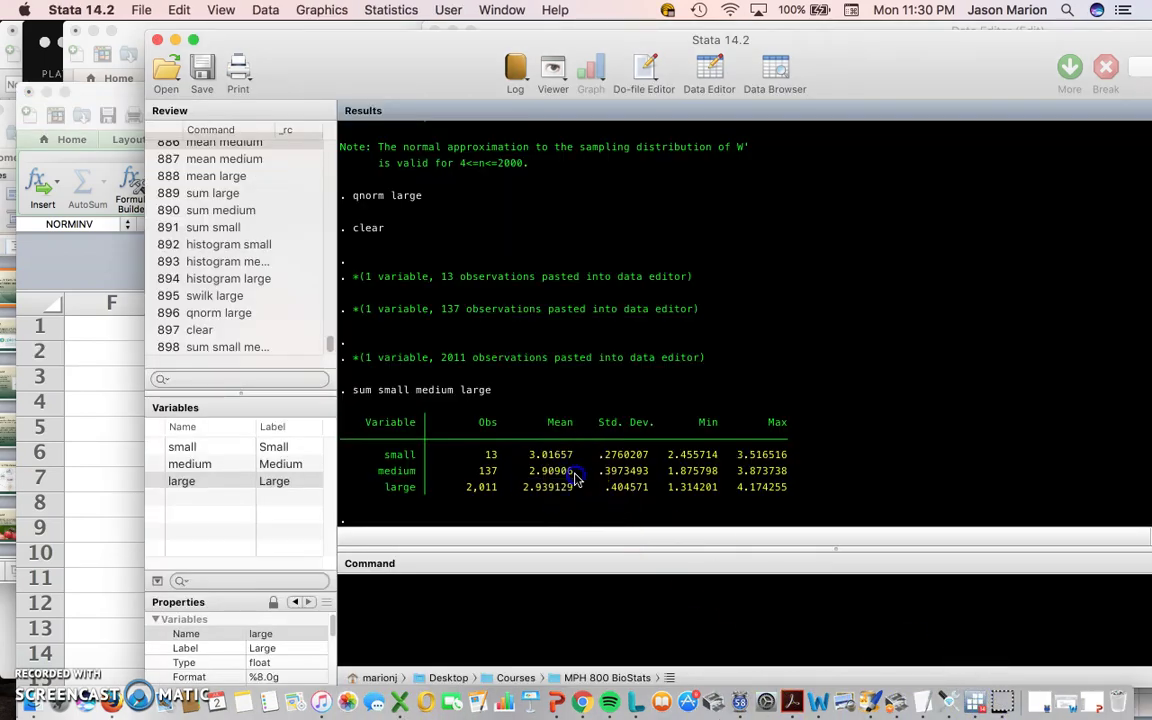
left_click_drag(519, 490, 558, 494)
left_click(554, 457)
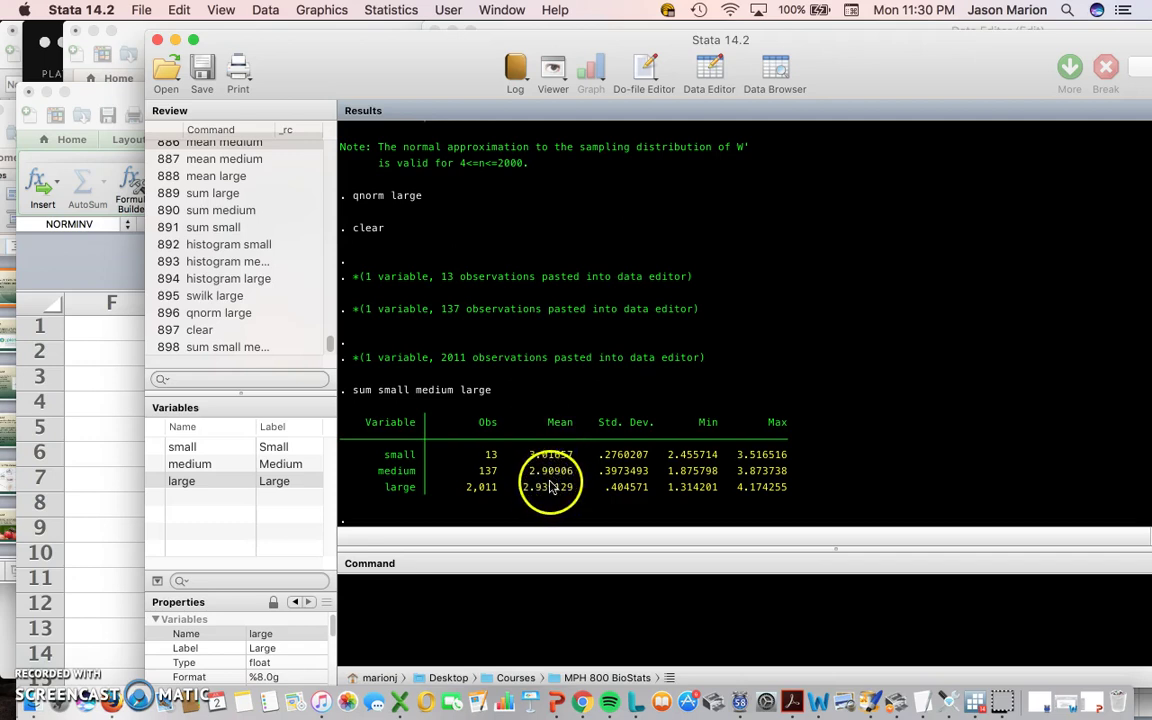
left_click_drag(547, 474, 555, 476)
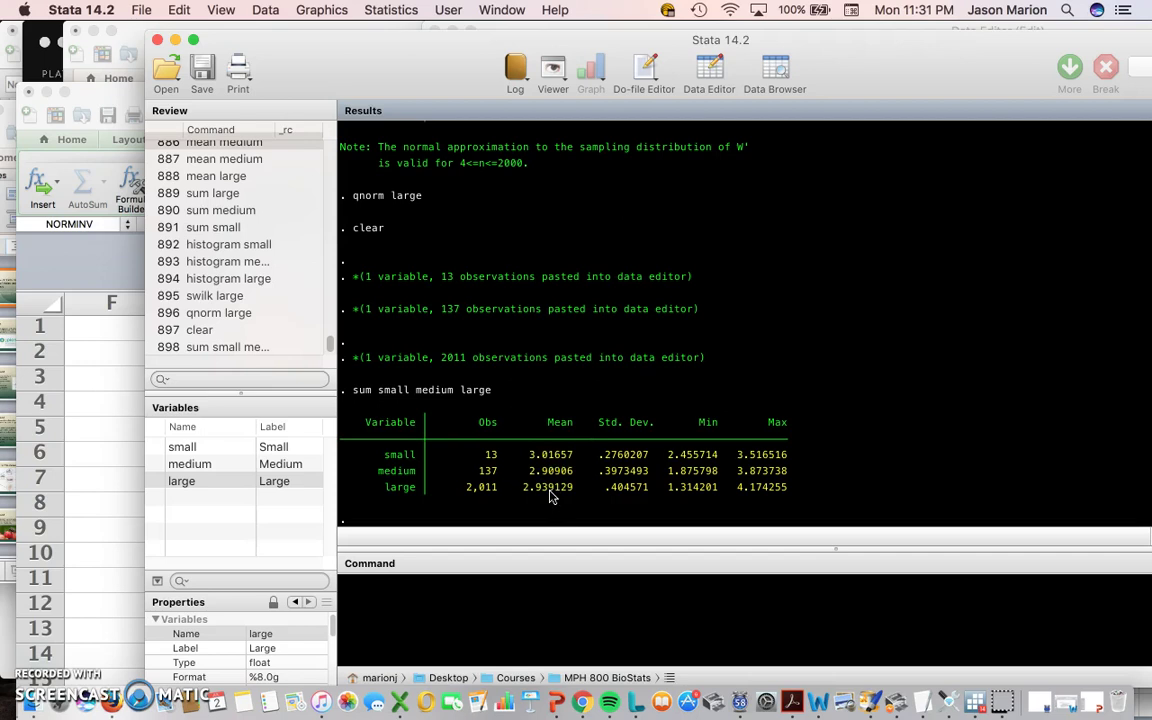
left_click(550, 465)
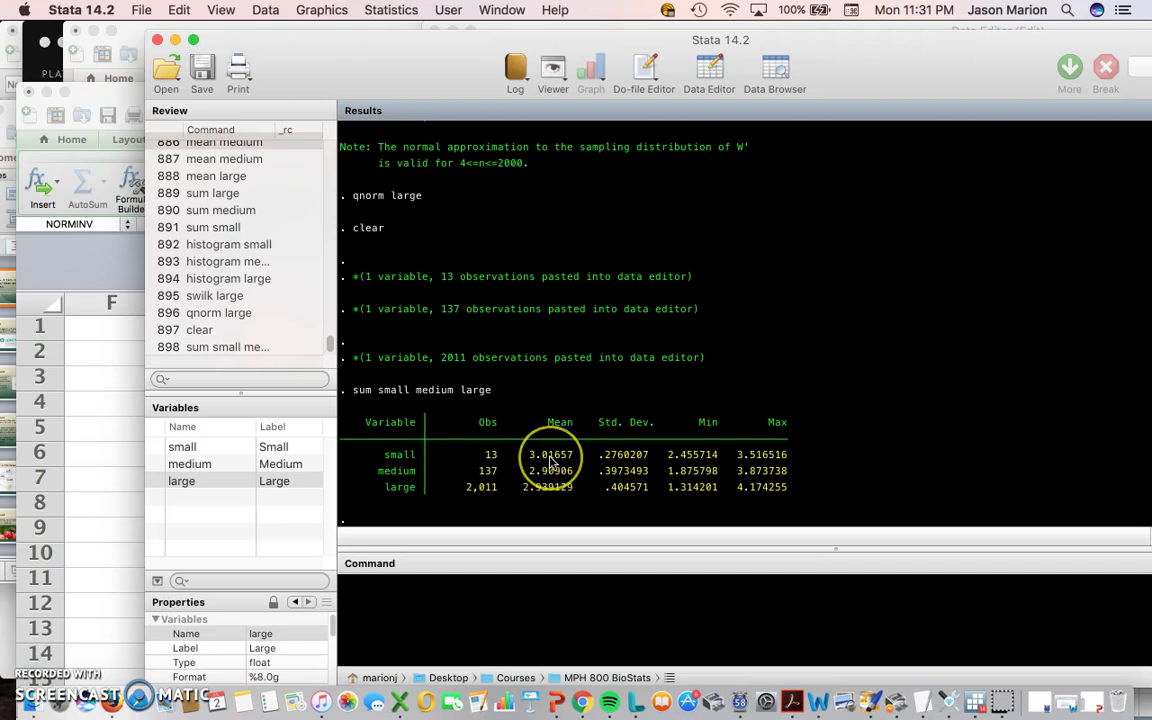
left_click(528, 462)
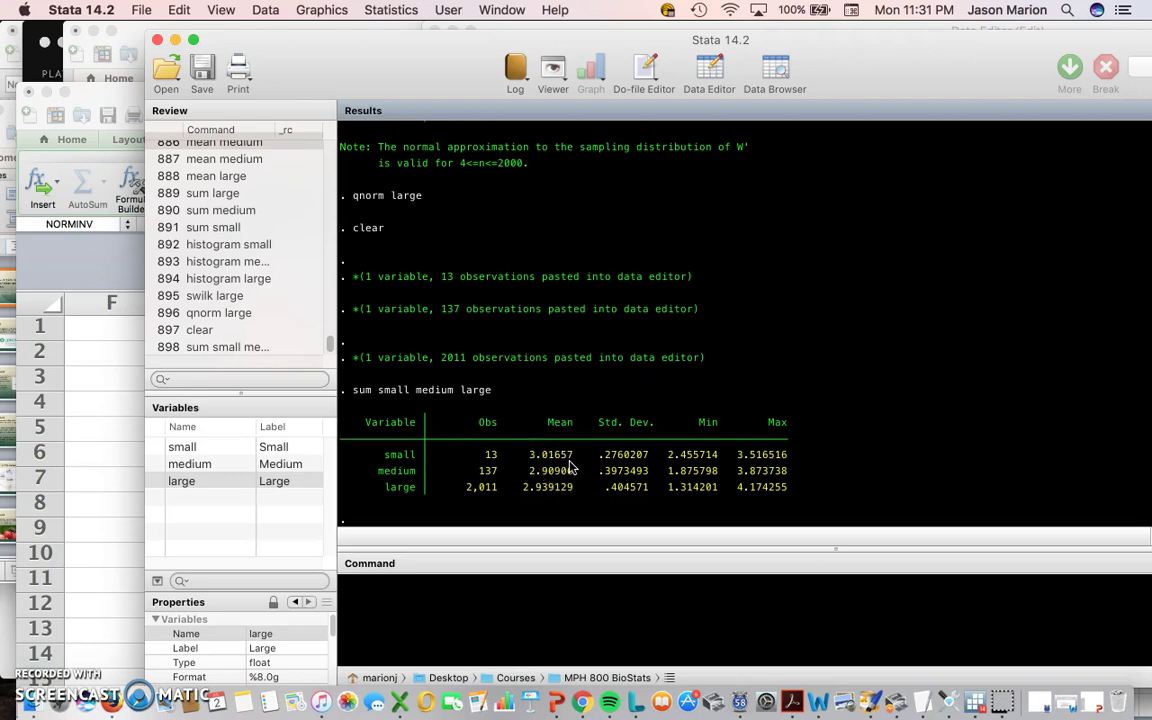
left_click(549, 479)
left_click(550, 456)
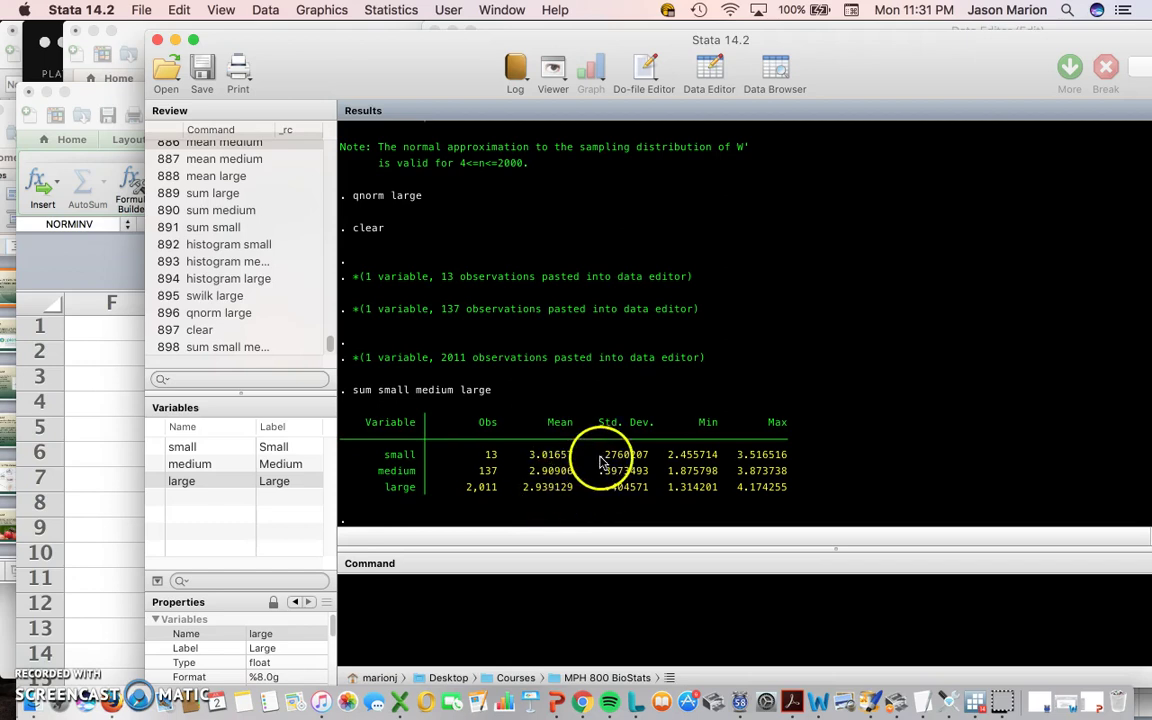
Compare the standard deviations of the three samples, and run the command means small medium large.
left_click_drag(601, 459, 638, 490)
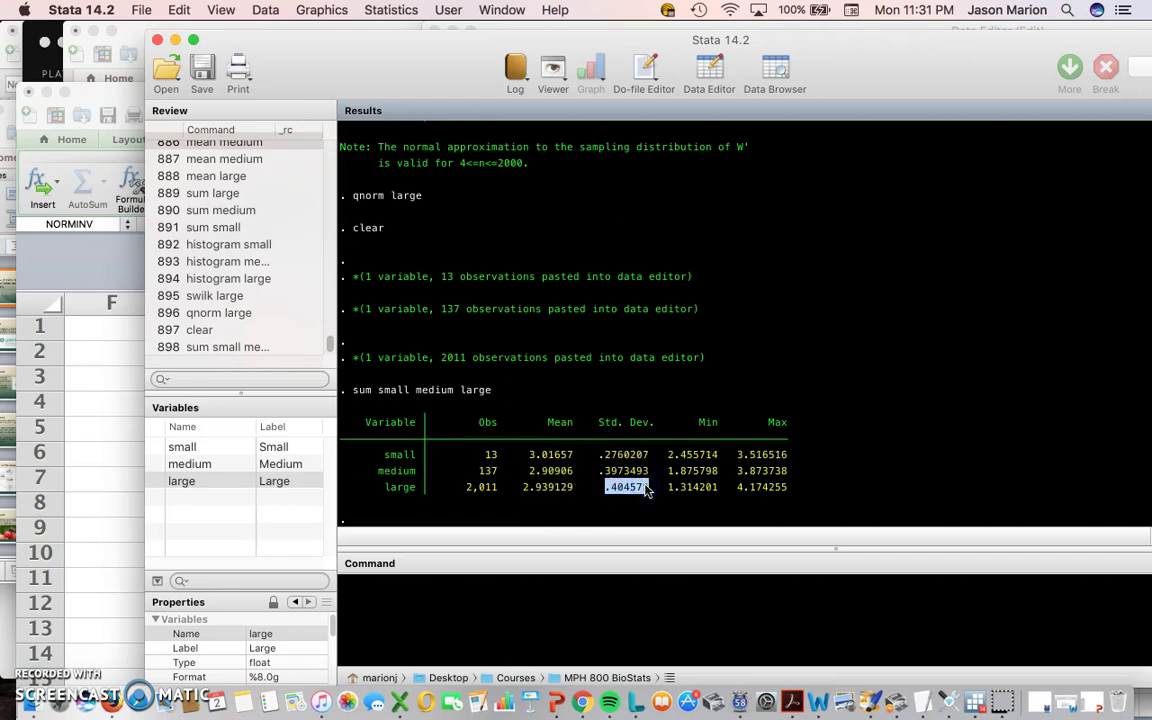
left_click_drag(647, 489, 652, 488)
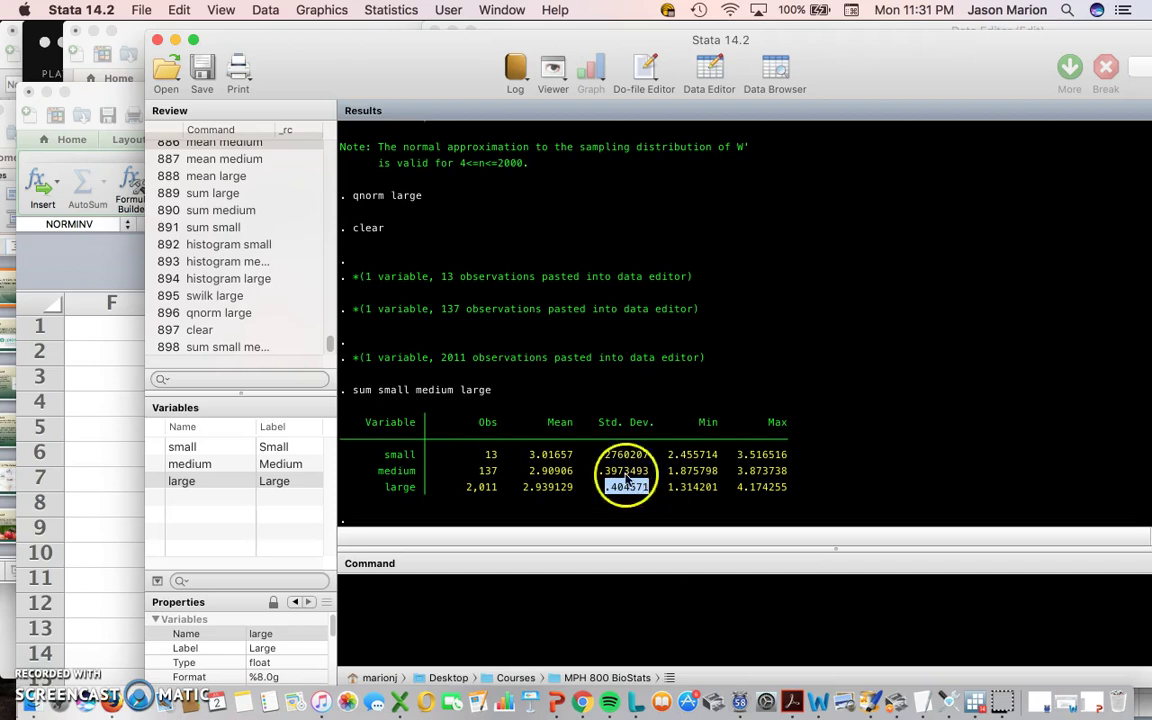
left_click(258, 348)
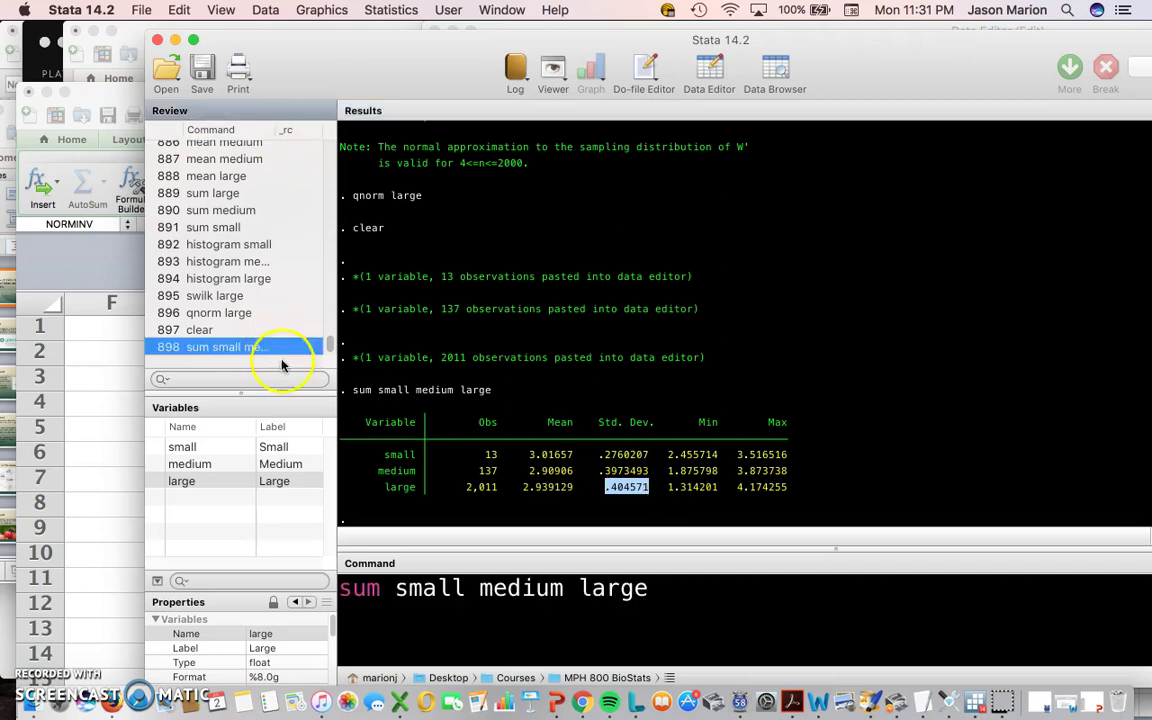
left_click_drag(380, 599, 327, 588)
type("means")
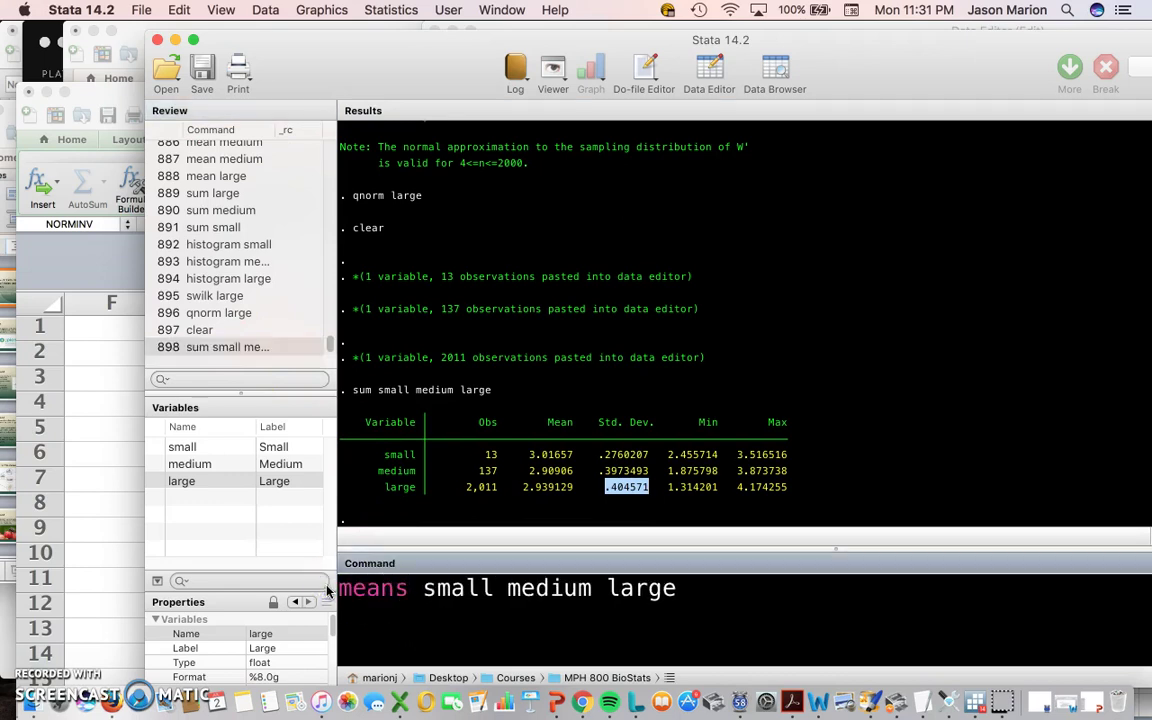
left_click(411, 590)
key("Return")
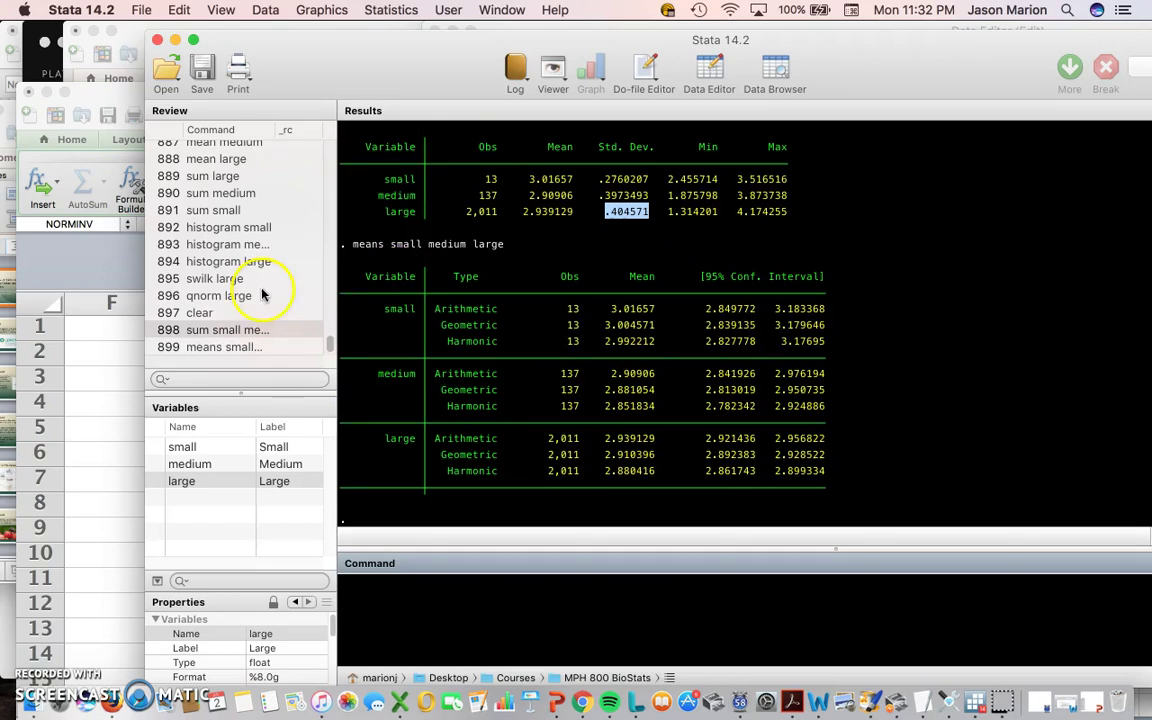
Recall the last command, change means to mean, and run mean small medium large.
left_click(221, 345)
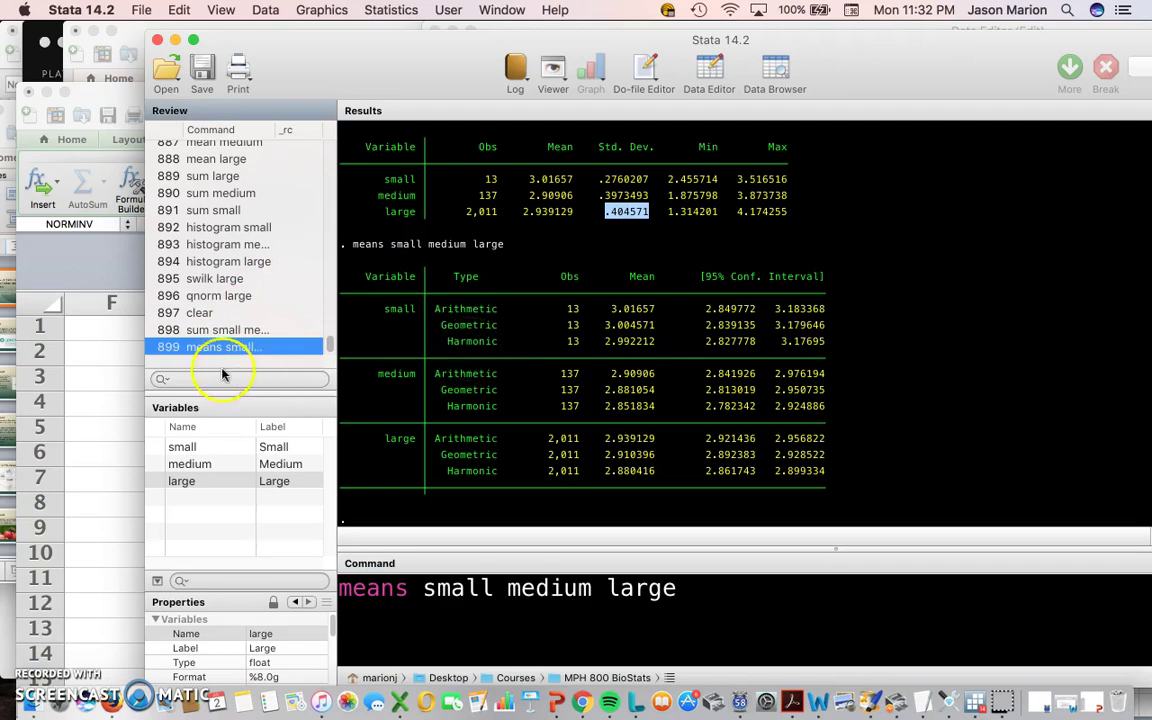
left_click(395, 590)
key("BackSpace")
key("Return")
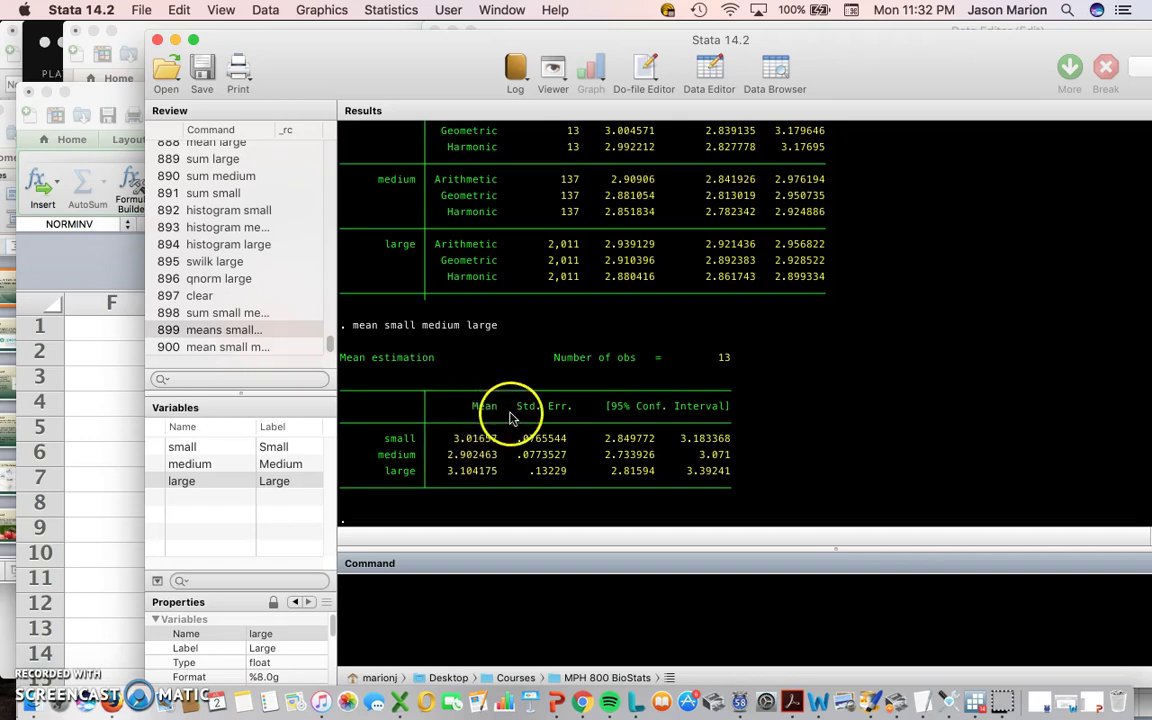
Examine the number of observations and the estimates for large in the mean estimation table.
left_click(476, 405)
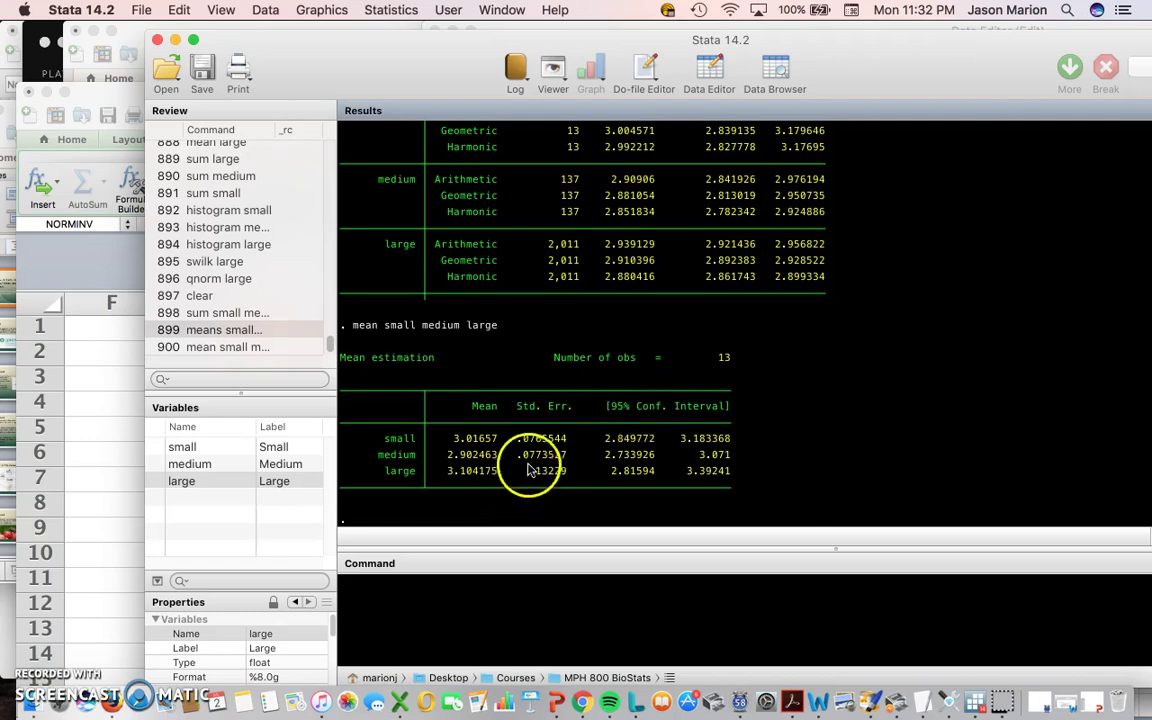
left_click(556, 362)
left_click_drag(556, 362, 740, 360)
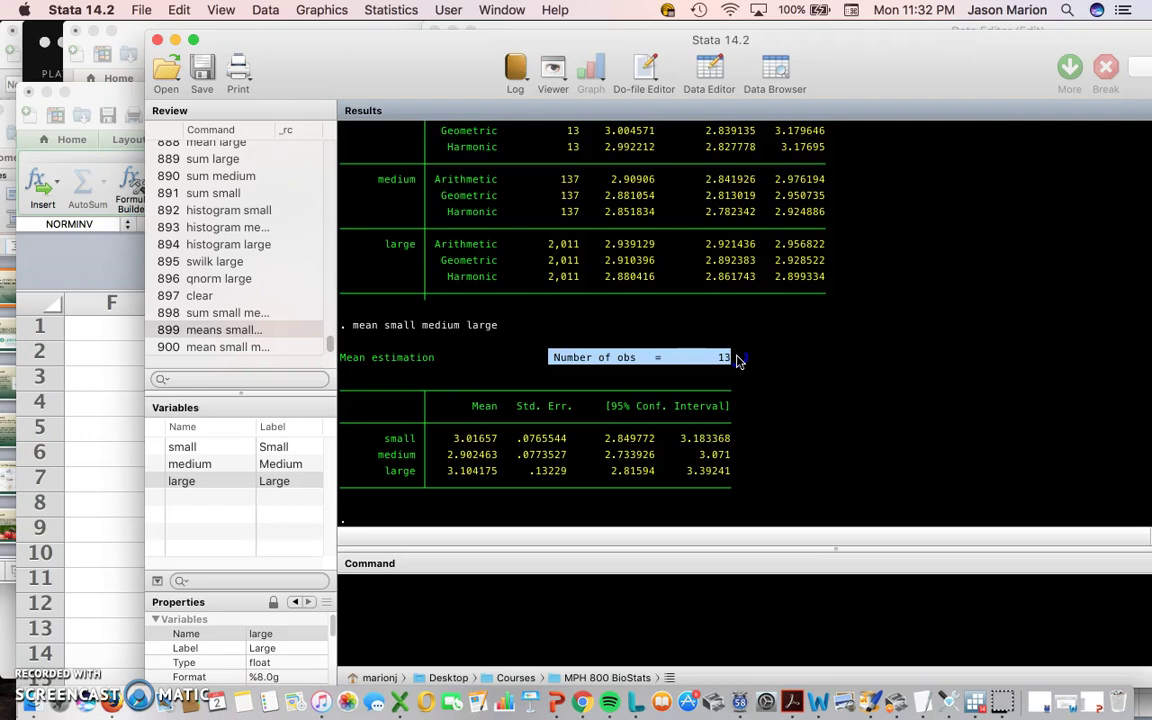
left_click_drag(384, 470, 575, 470)
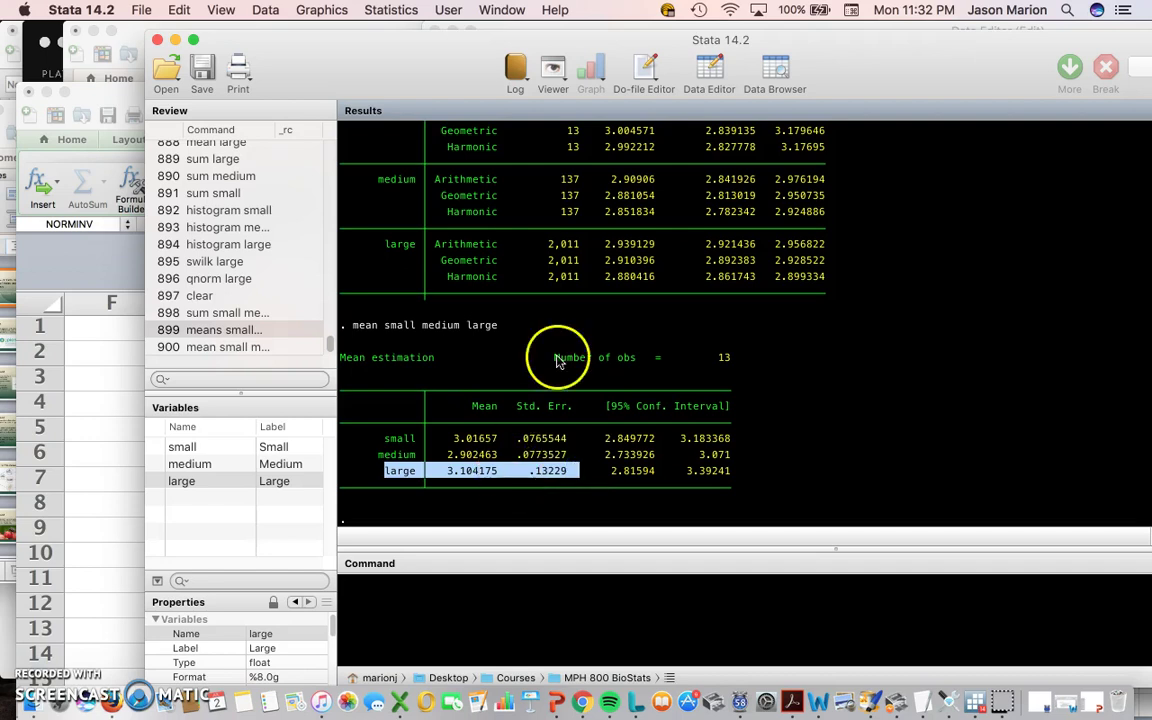
left_click_drag(557, 357, 729, 357)
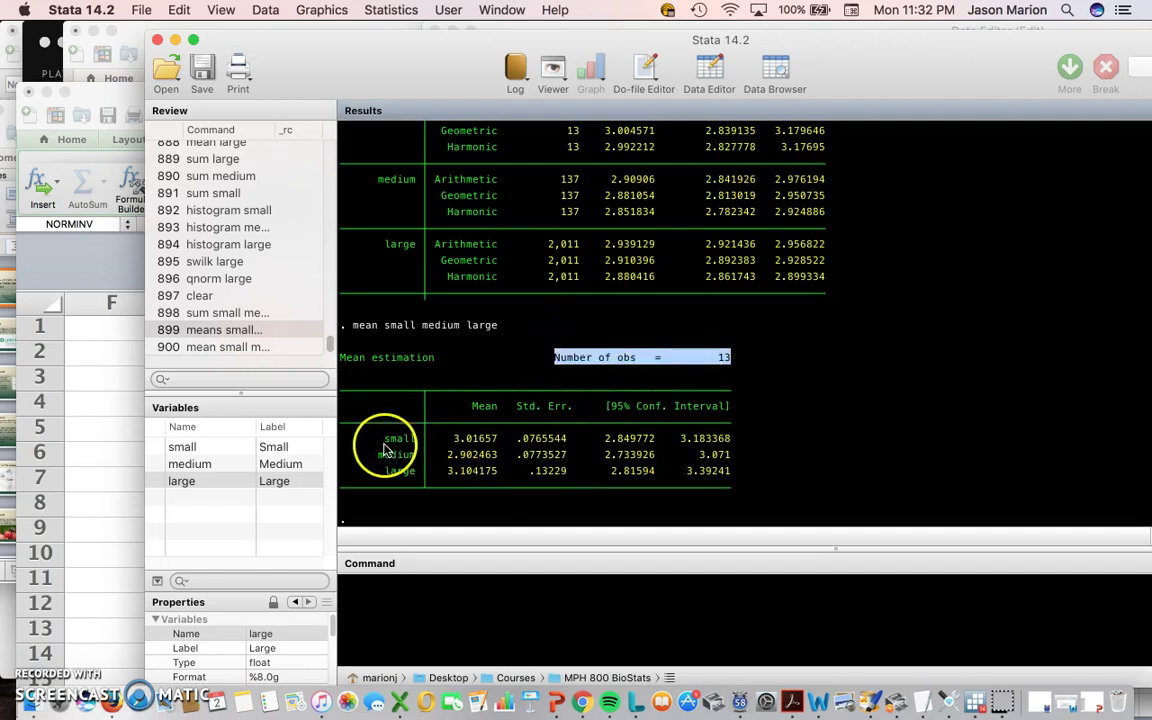
Inspect the three data columns in the Data Editor, and return to the results to review the mean estimates.
left_click(265, 10)
mouse_move(283, 65)
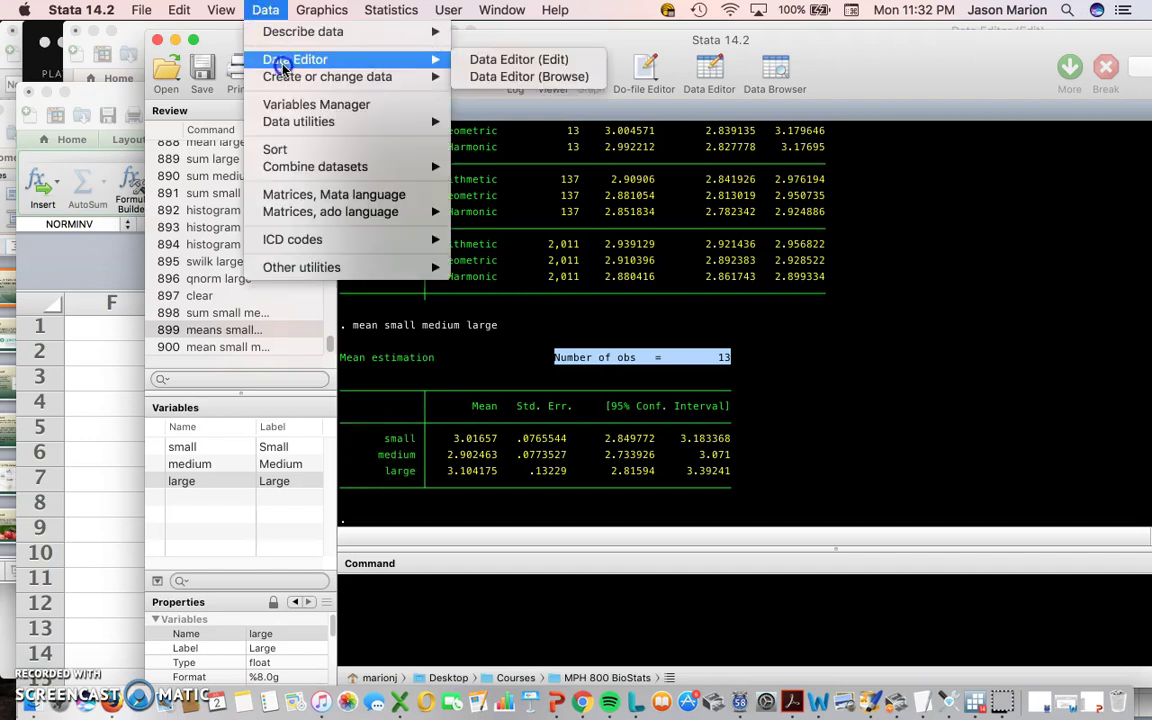
left_click(490, 59)
left_click_drag(595, 82, 406, 82)
left_click_drag(265, 148, 287, 372)
left_click_drag(607, 63, 1148, 95)
left_click(645, 388)
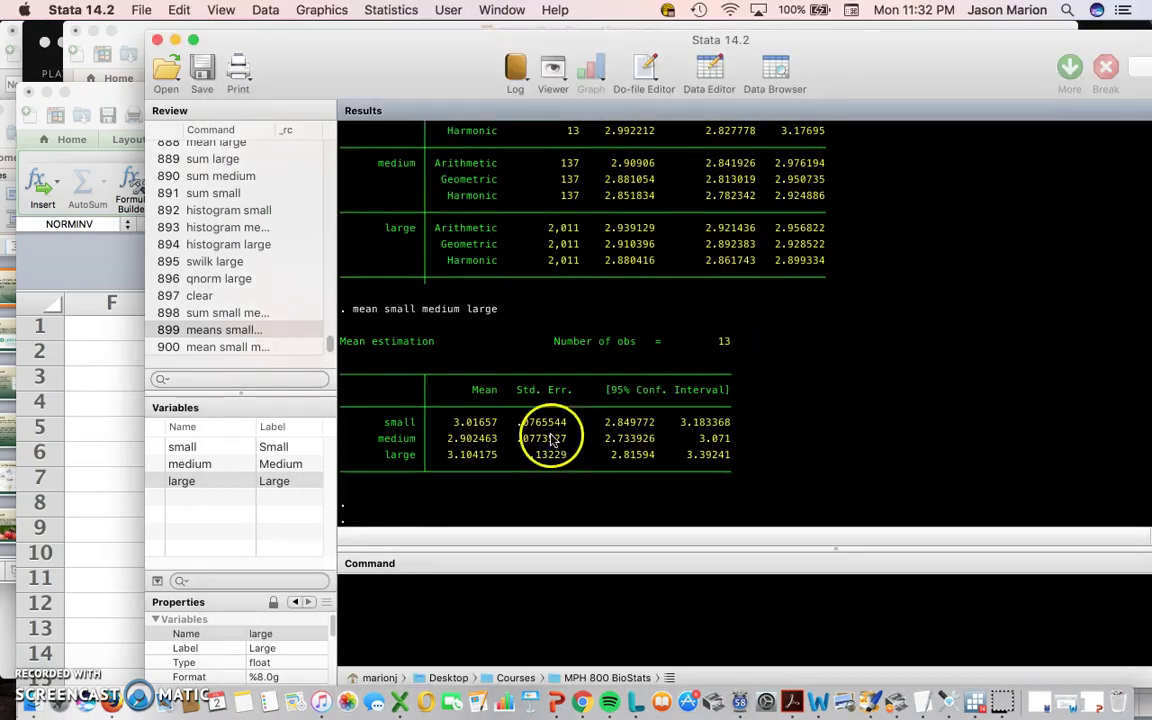
left_click_drag(445, 411, 710, 460)
left_click(710, 460)
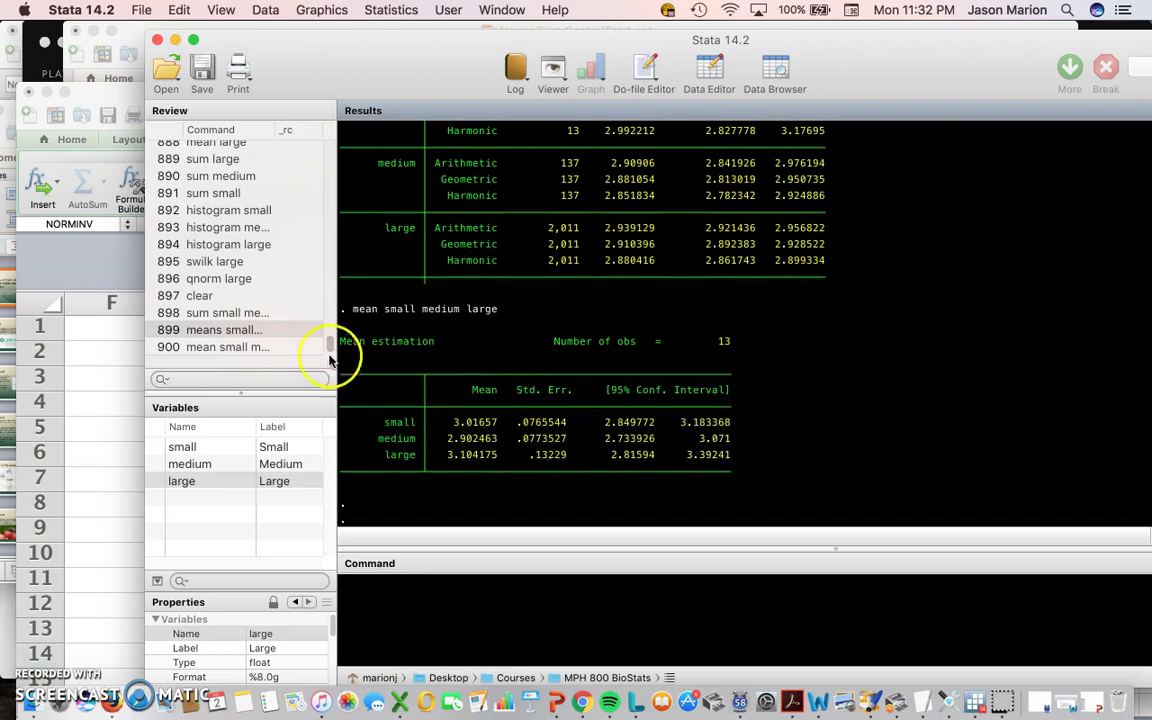
Remove medium and large from the recalled mean command, and run mean small.
left_click(240, 346)
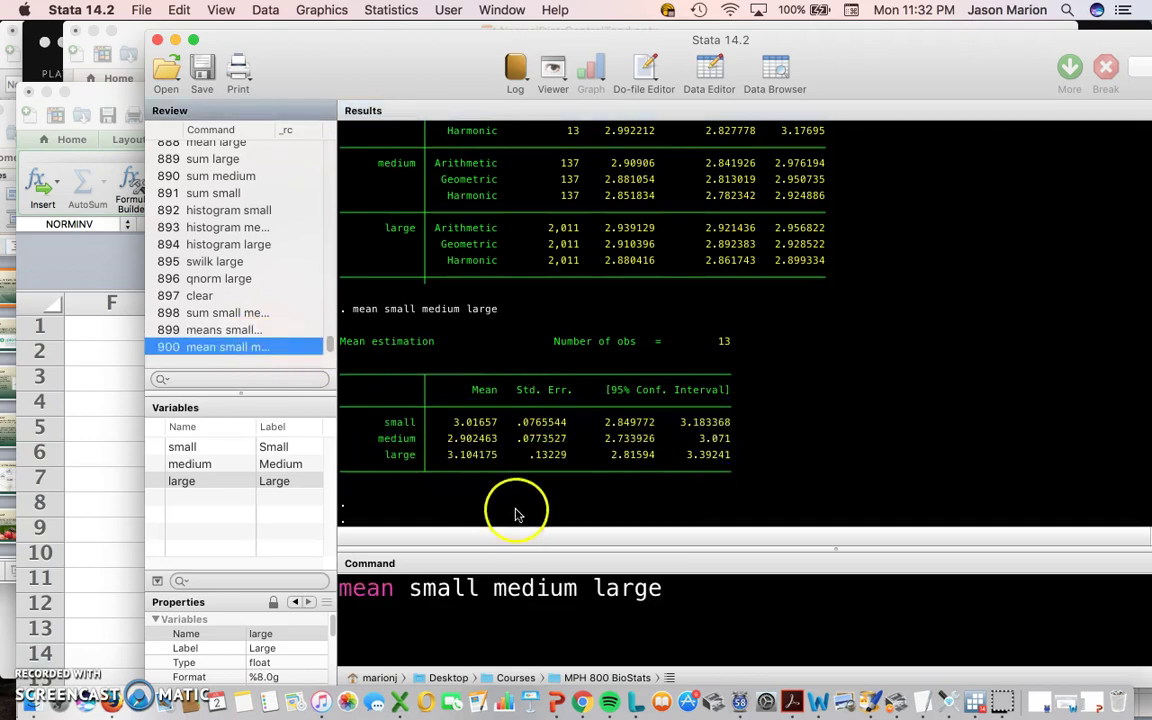
left_click_drag(492, 590, 684, 580)
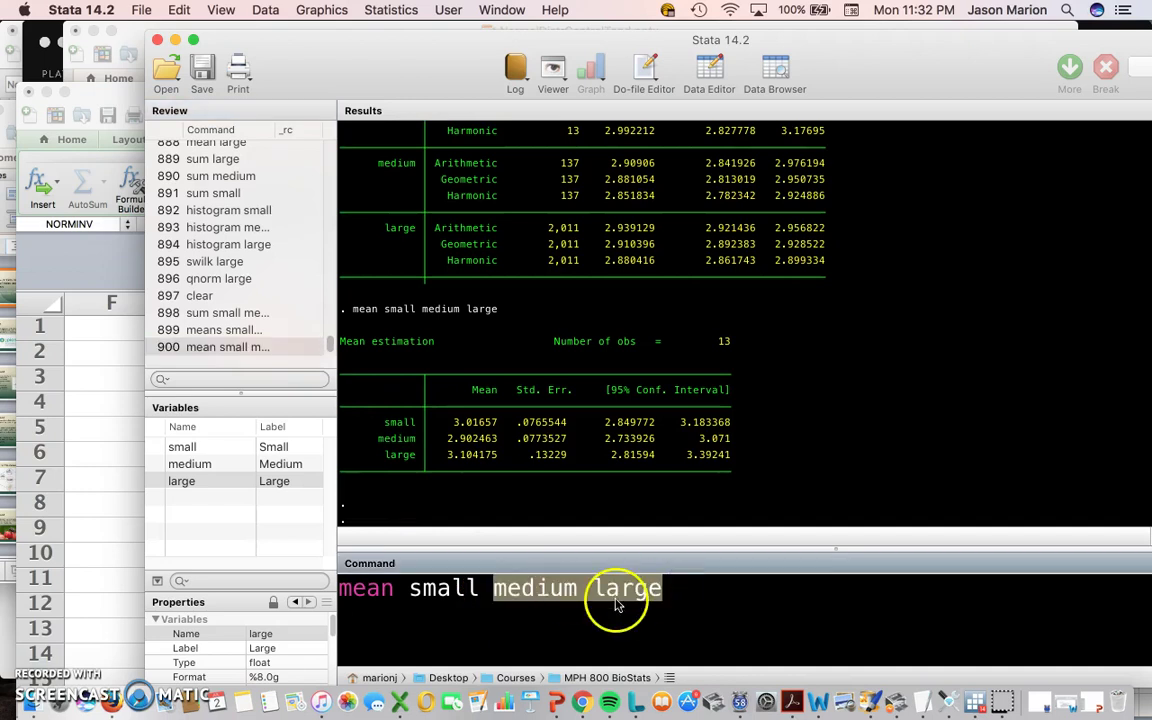
key("BackSpace")
key("Return")
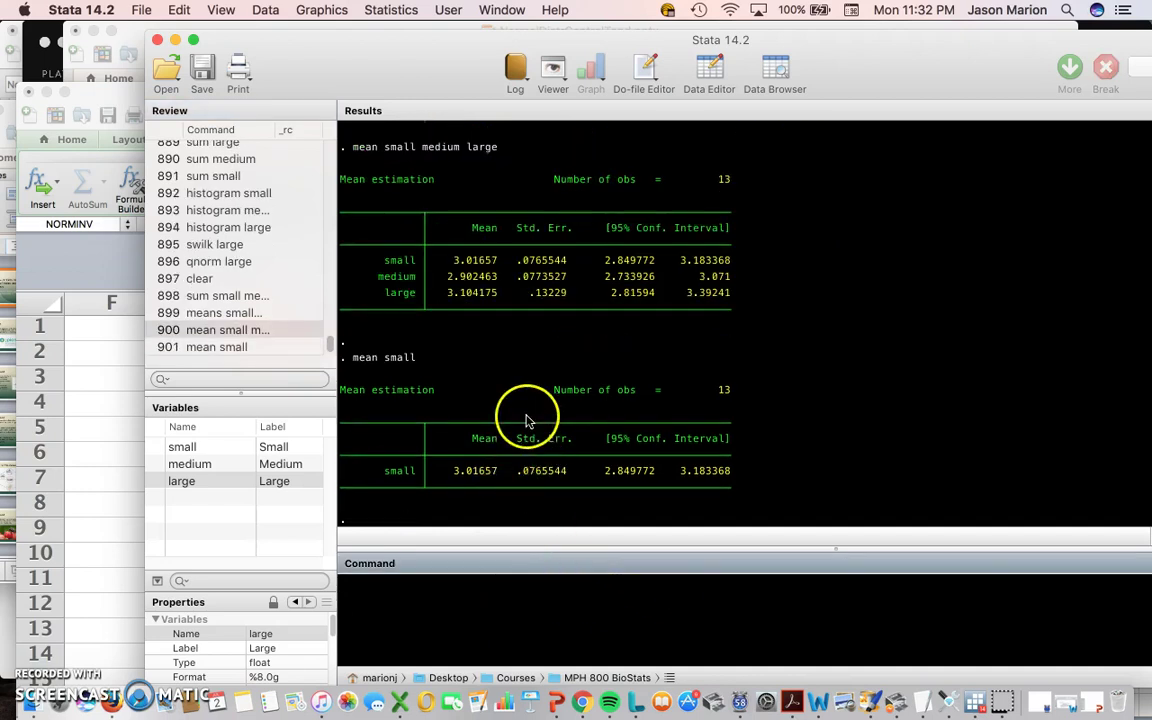
Examine the mean and standard error reported for the small sample.
left_click_drag(447, 470, 548, 474)
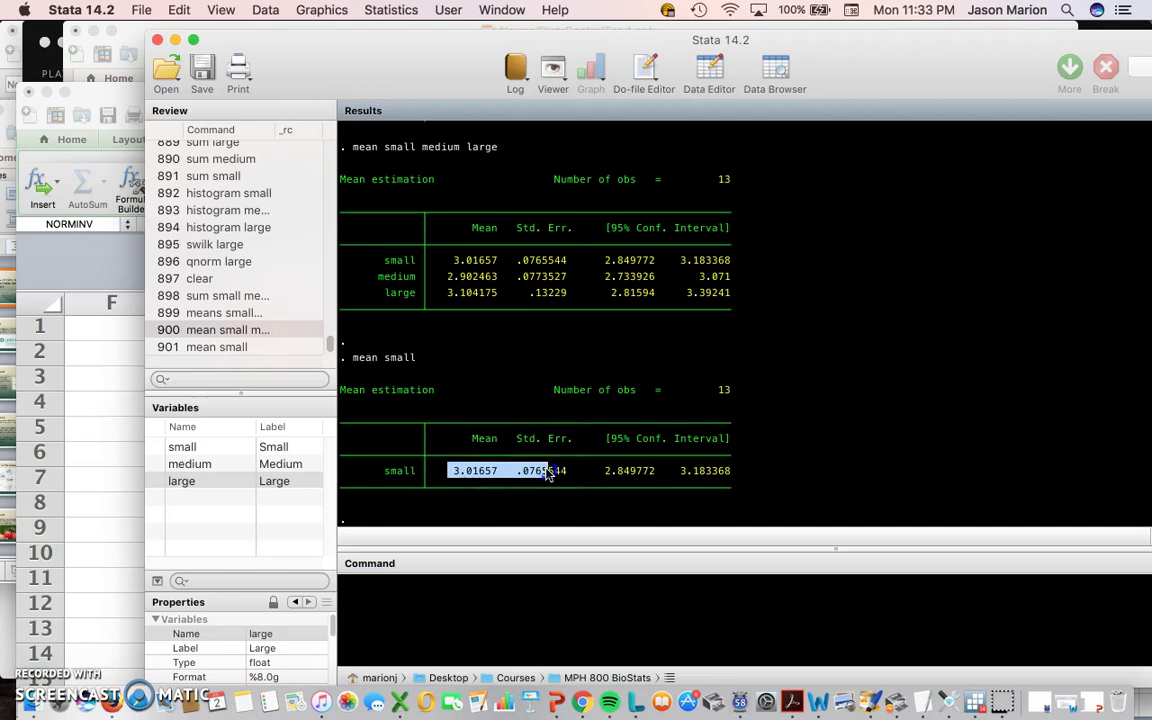
left_click_drag(556, 474, 564, 474)
left_click_drag(572, 474, 570, 474)
Replace small with the variable medium in the recalled command, and run mean medium.
left_click(306, 347)
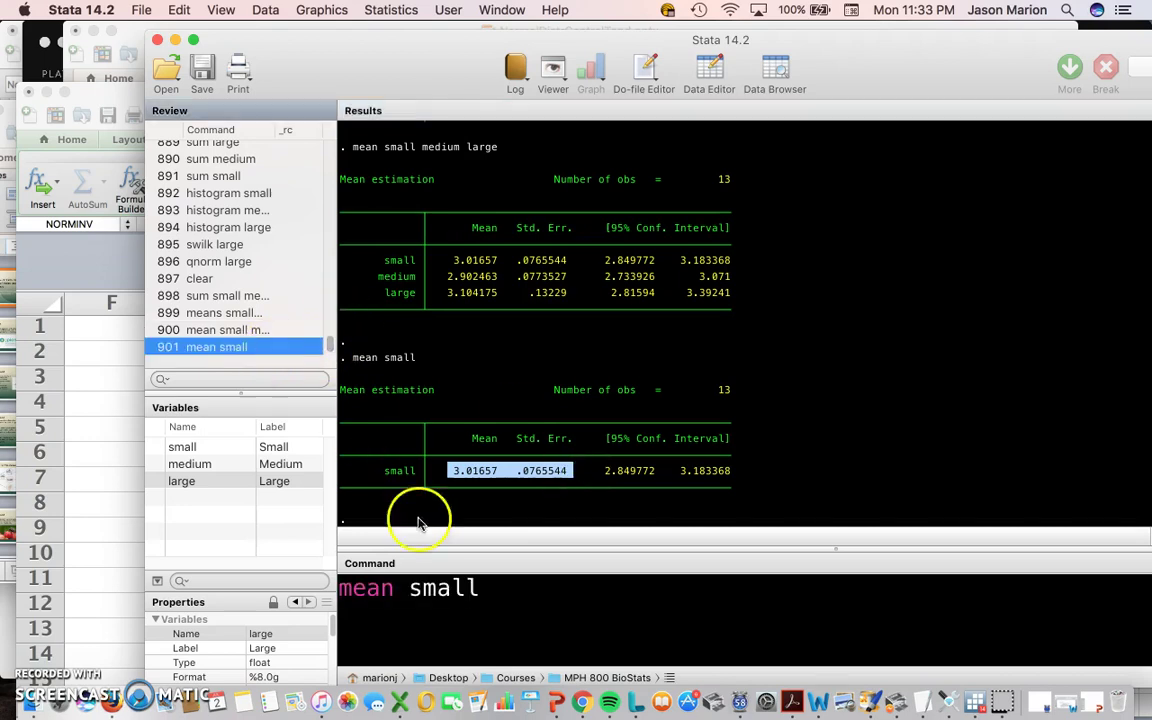
double_click(418, 589)
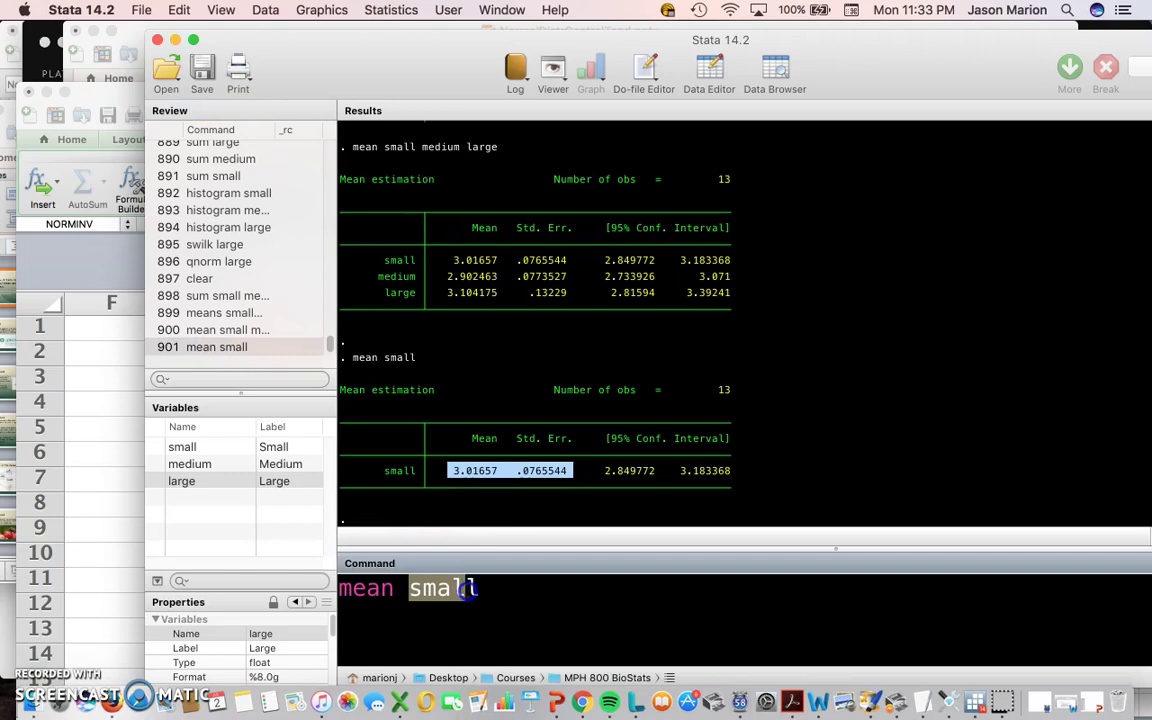
left_click(240, 466)
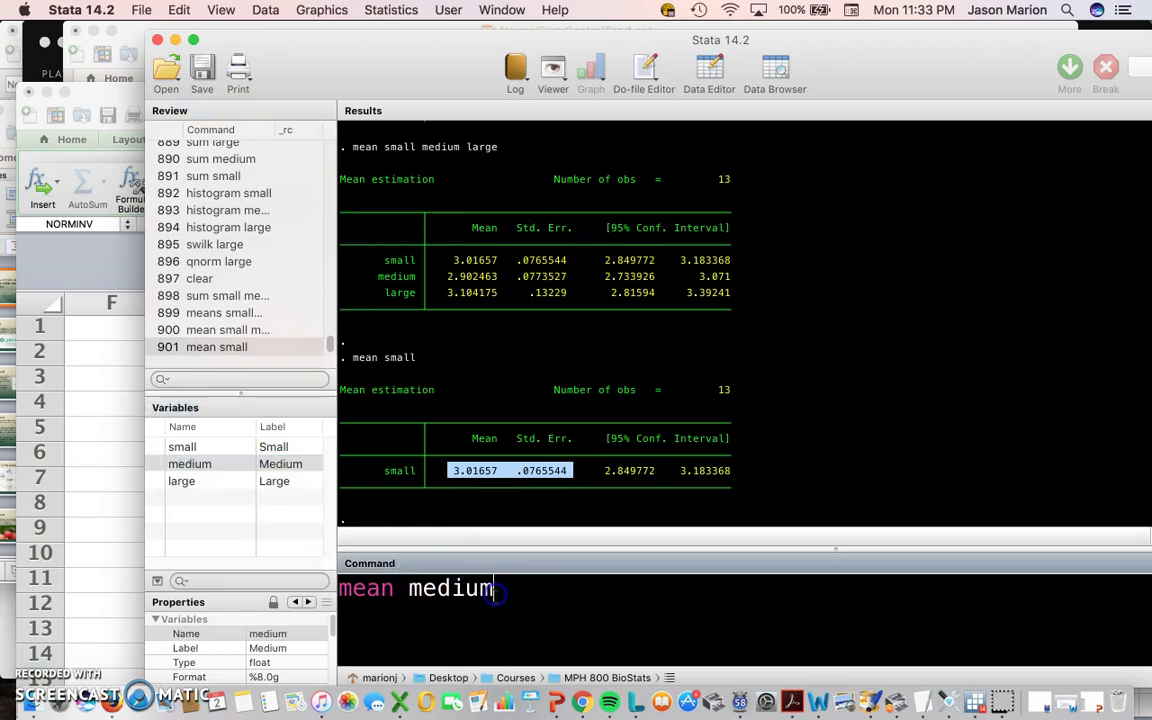
key("Return")
Check the number of observations for medium and compare the standard errors of small and medium.
left_click_drag(700, 391, 741, 394)
left_click_drag(517, 309, 566, 329)
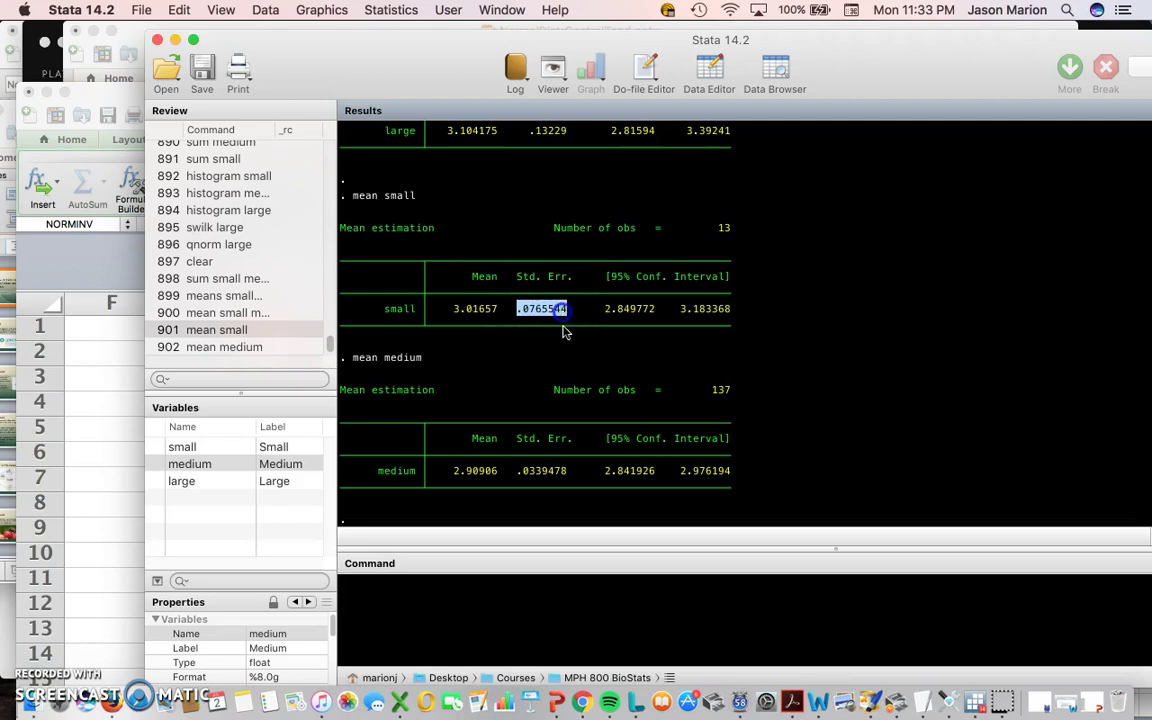
left_click_drag(517, 475, 567, 474)
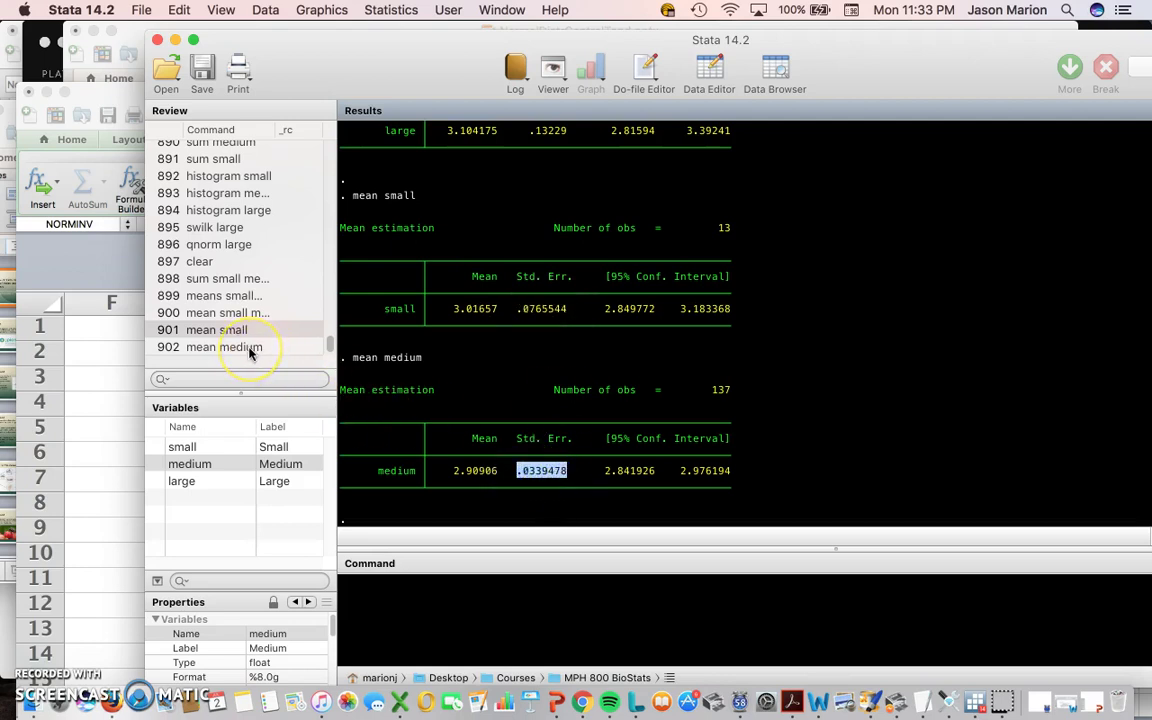
Recall the mean medium command, and compare the 95% confidence intervals of the small and medium samples.
left_click(249, 350)
left_click(424, 596)
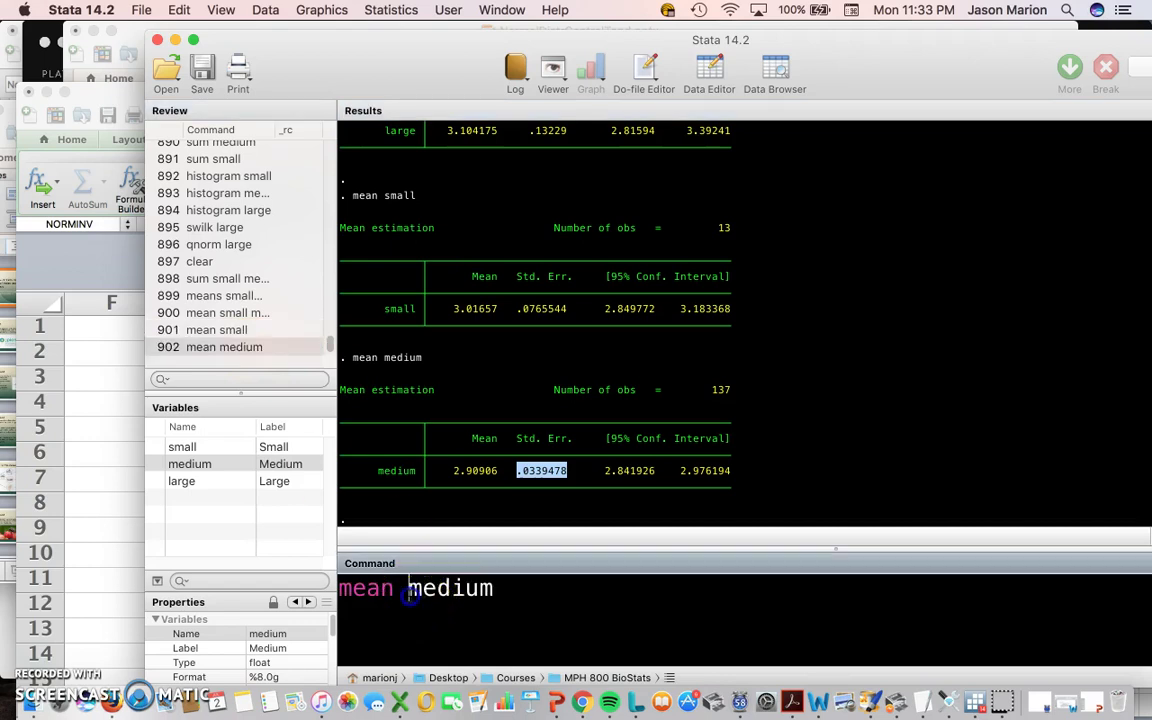
left_click_drag(406, 589, 497, 592)
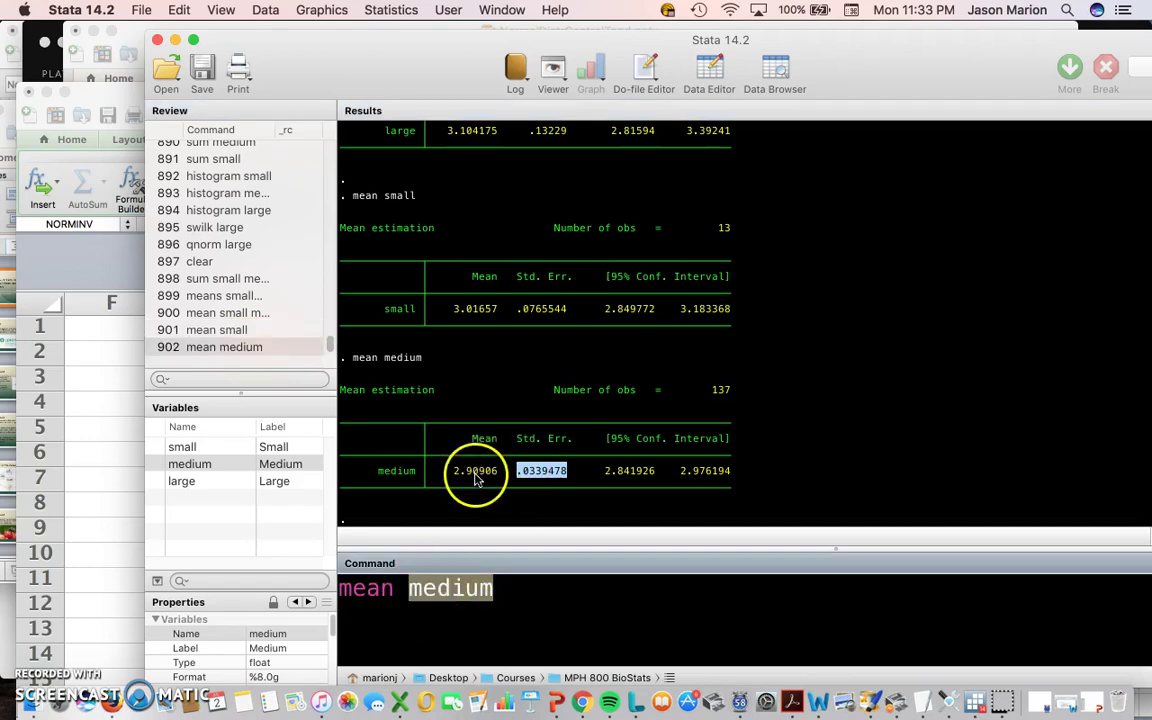
left_click(638, 332)
left_click_drag(605, 312, 688, 312)
left_click_drag(606, 316, 720, 316)
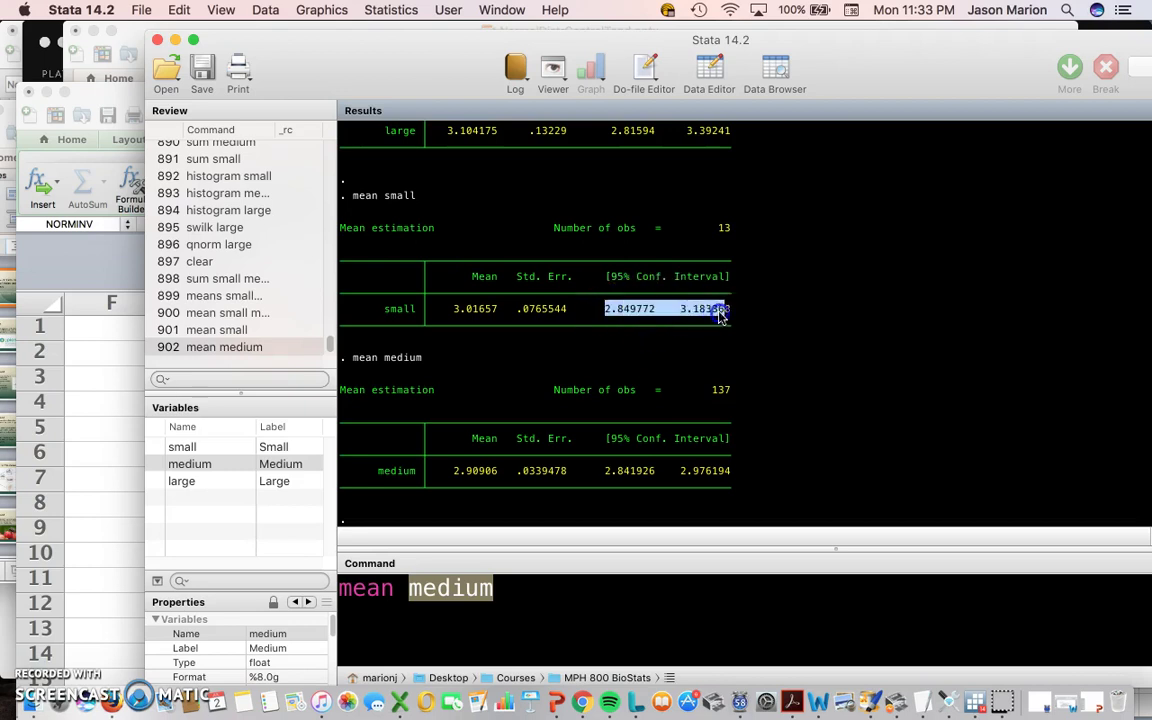
left_click_drag(601, 471, 607, 478)
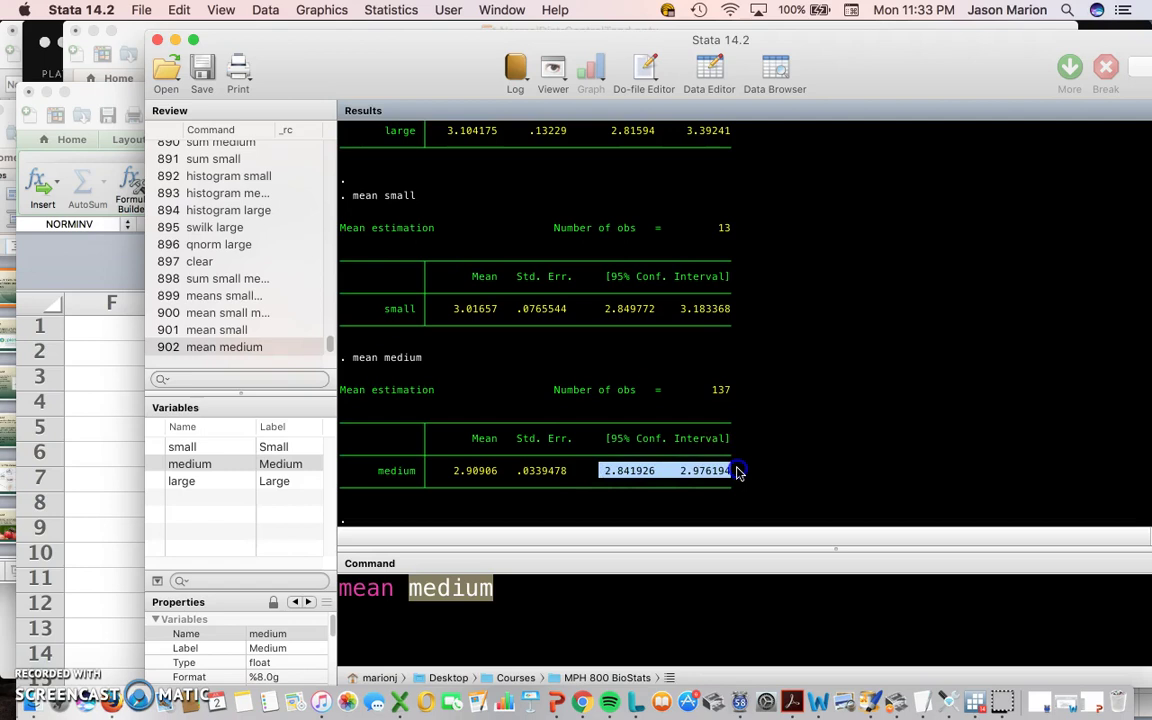
left_click_drag(738, 473, 690, 480)
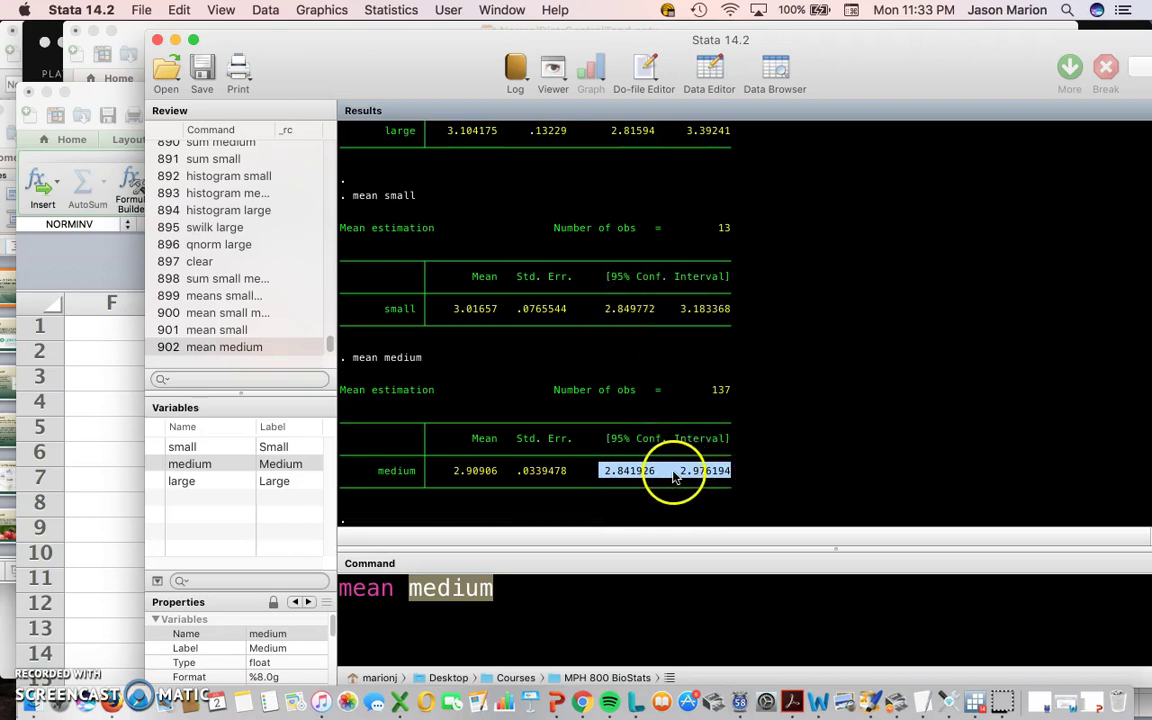
Replace medium with large, run mean large, and examine its standard error and 95% confidence interval.
left_click(527, 586)
left_click_drag(527, 586, 415, 592)
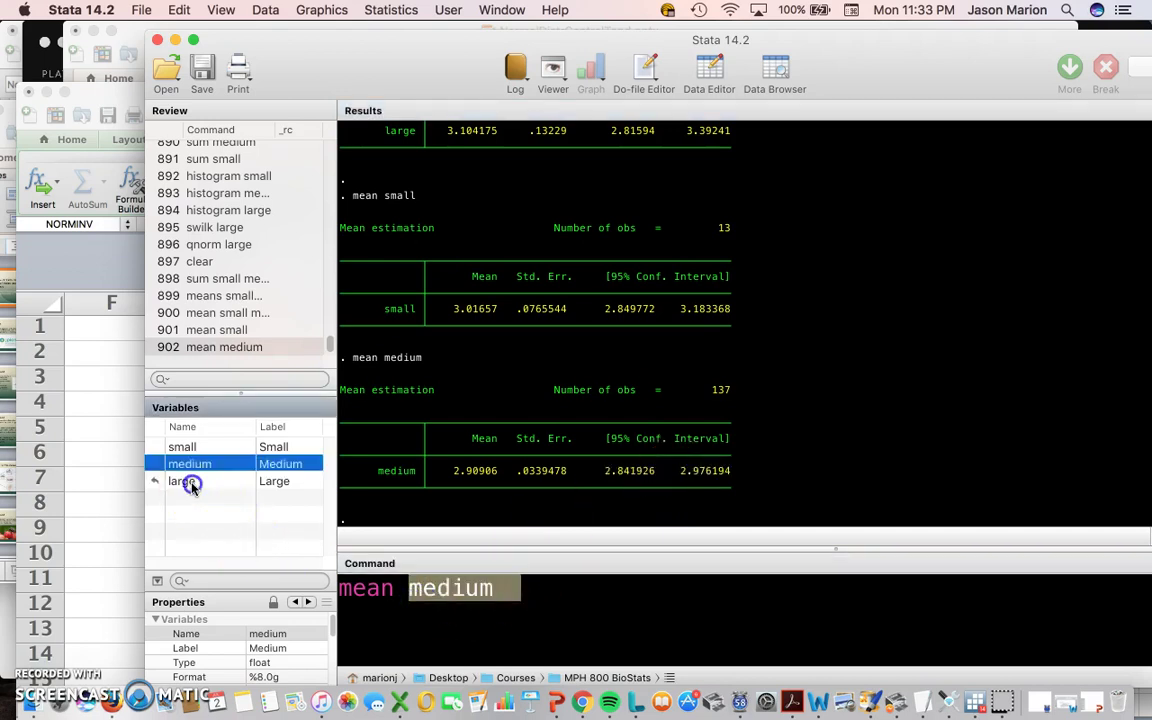
double_click(184, 483)
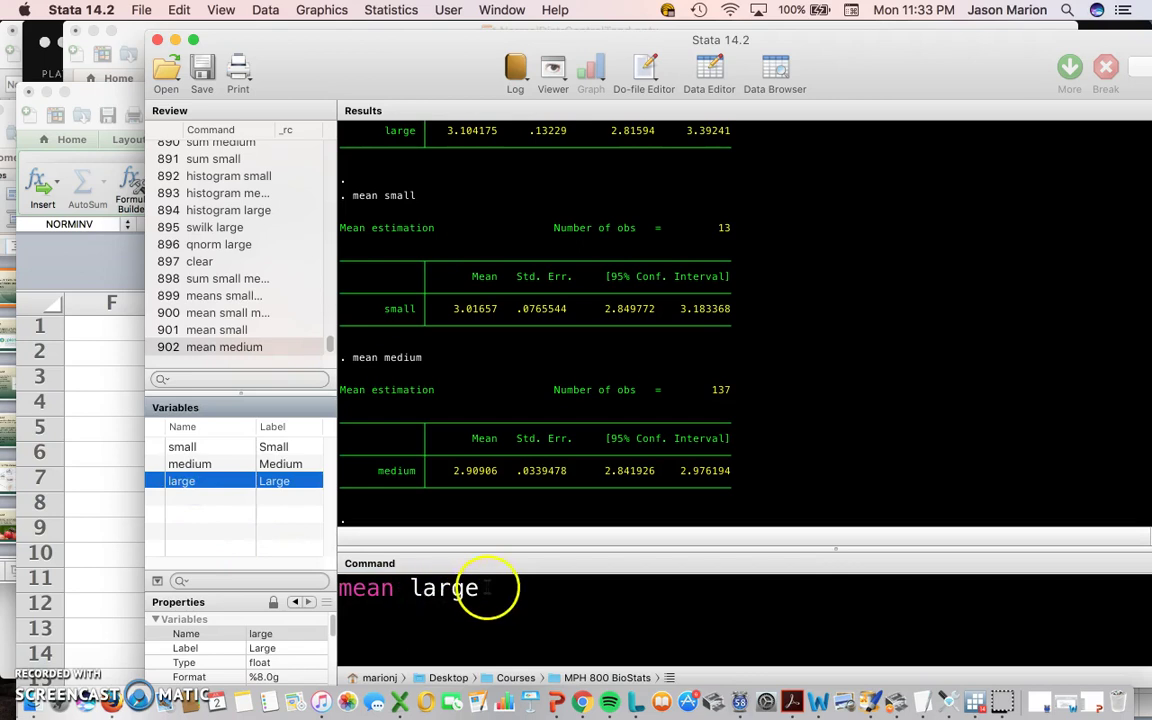
key("Return")
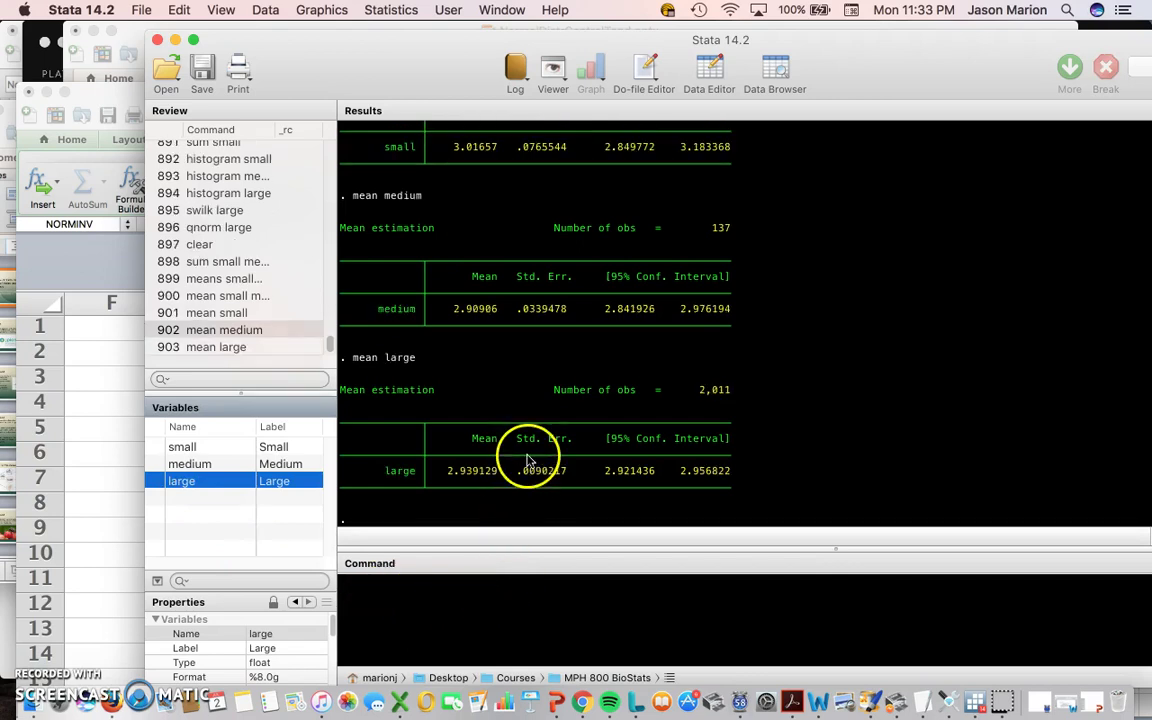
left_click(525, 478)
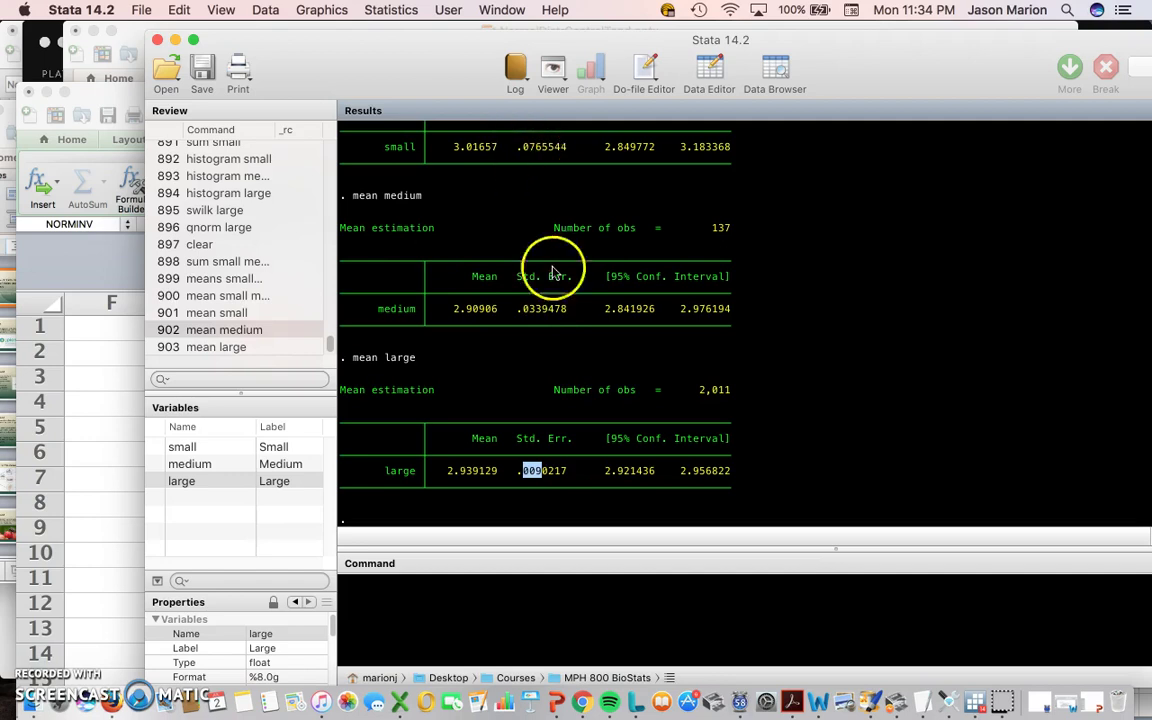
left_click_drag(607, 478, 730, 470)
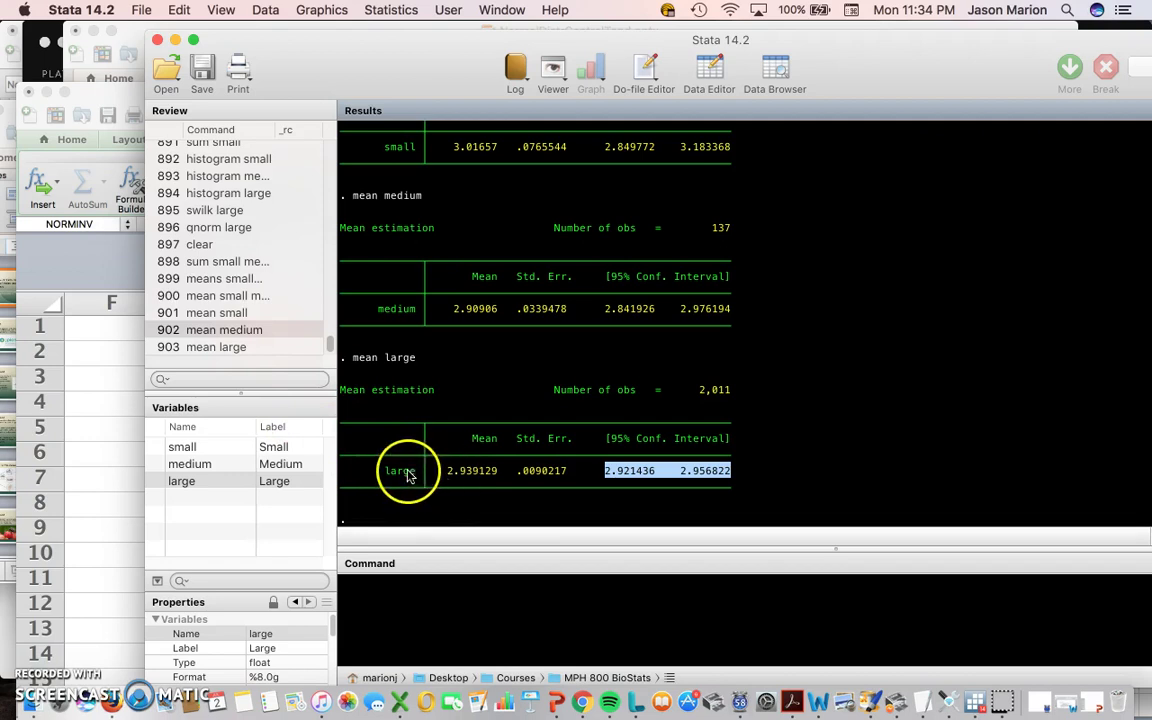
left_click(237, 350)
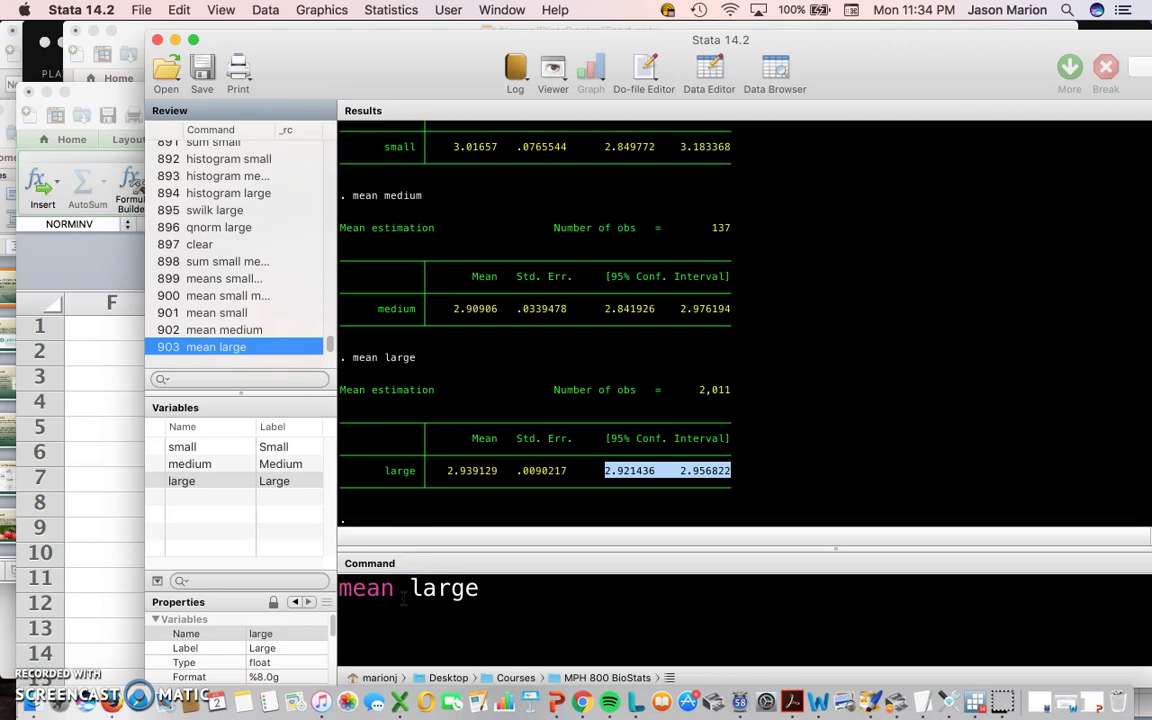
left_click_drag(408, 591, 479, 590)
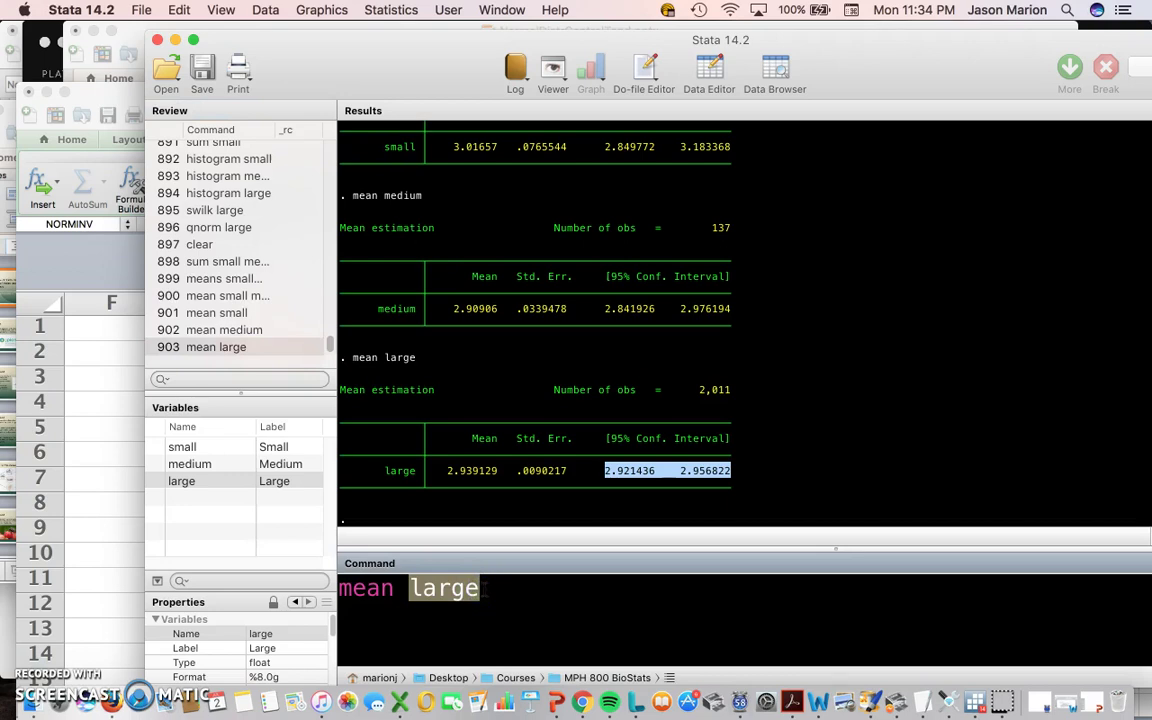
key("super+v")
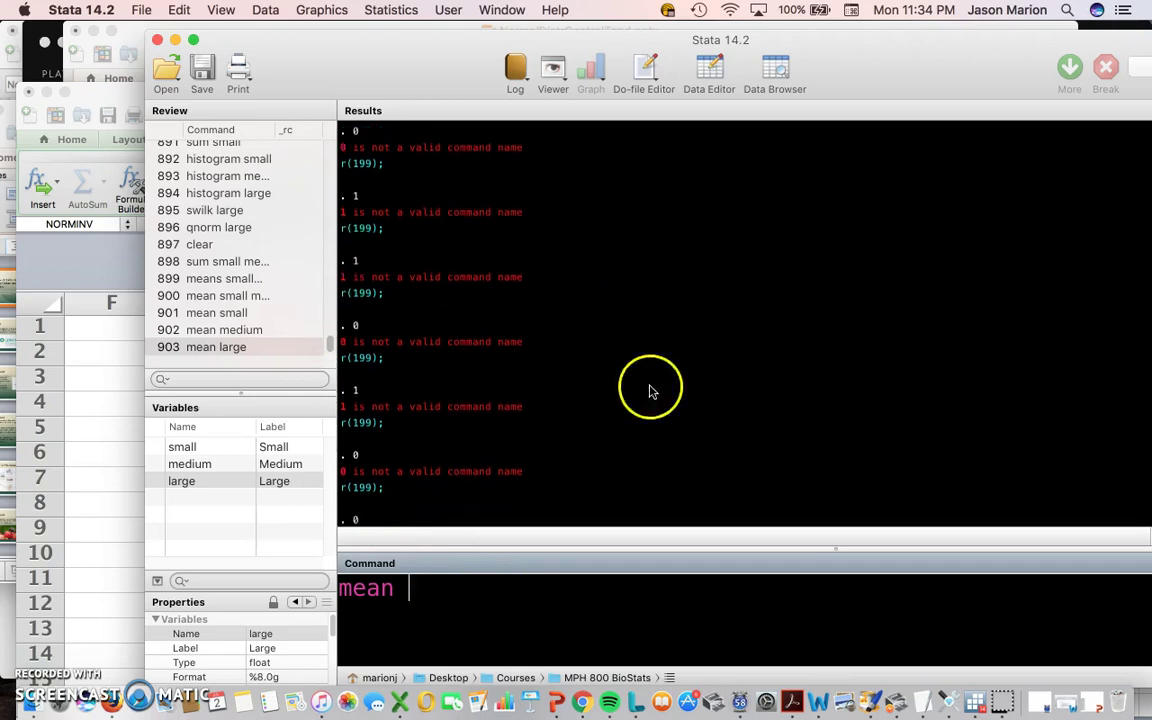
left_click_drag(396, 52, 237, 43)
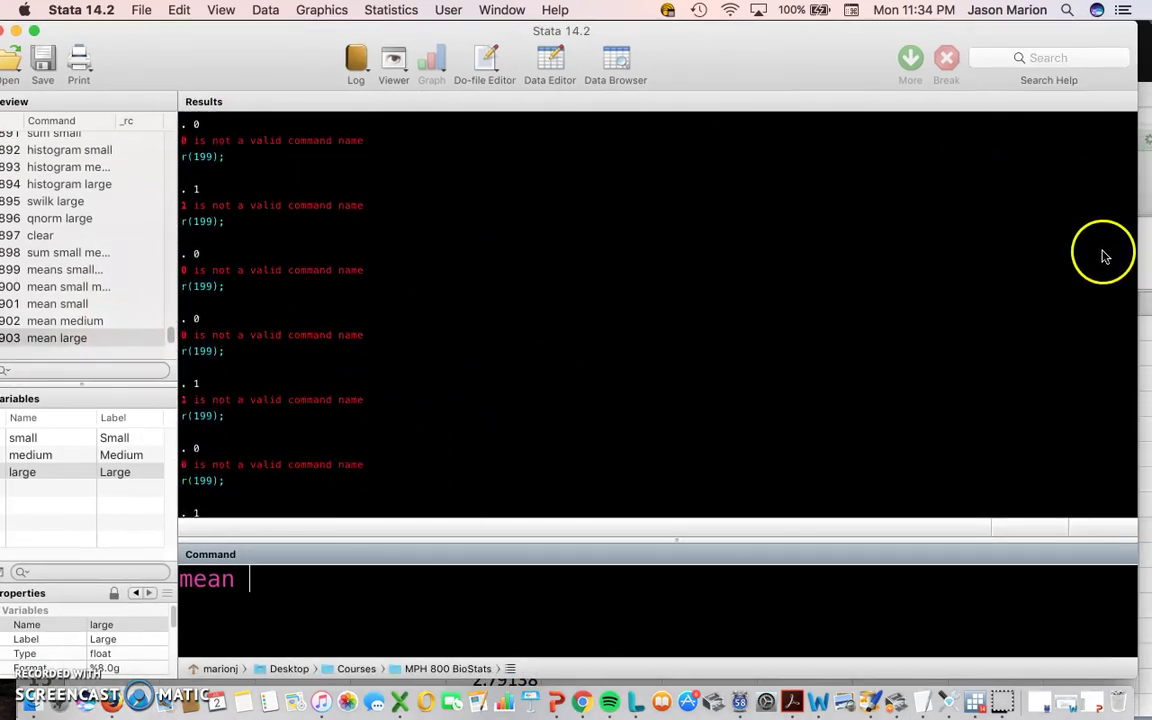
key("super+a")
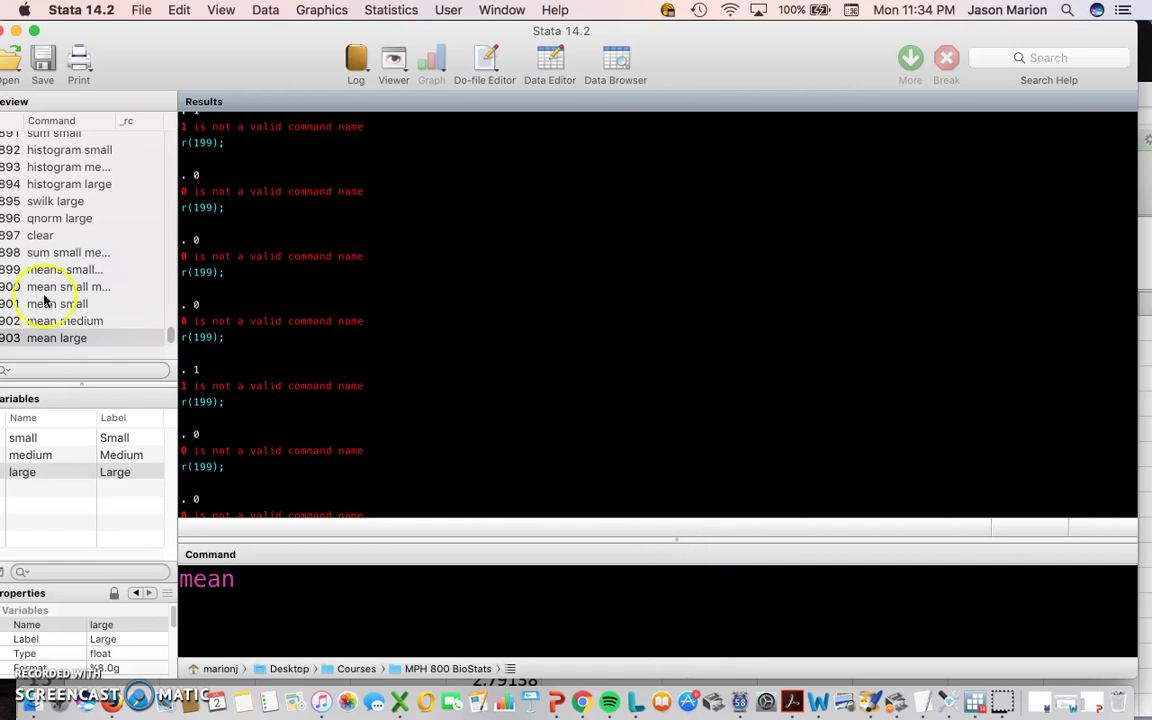
left_click_drag(342, 45, 475, 45)
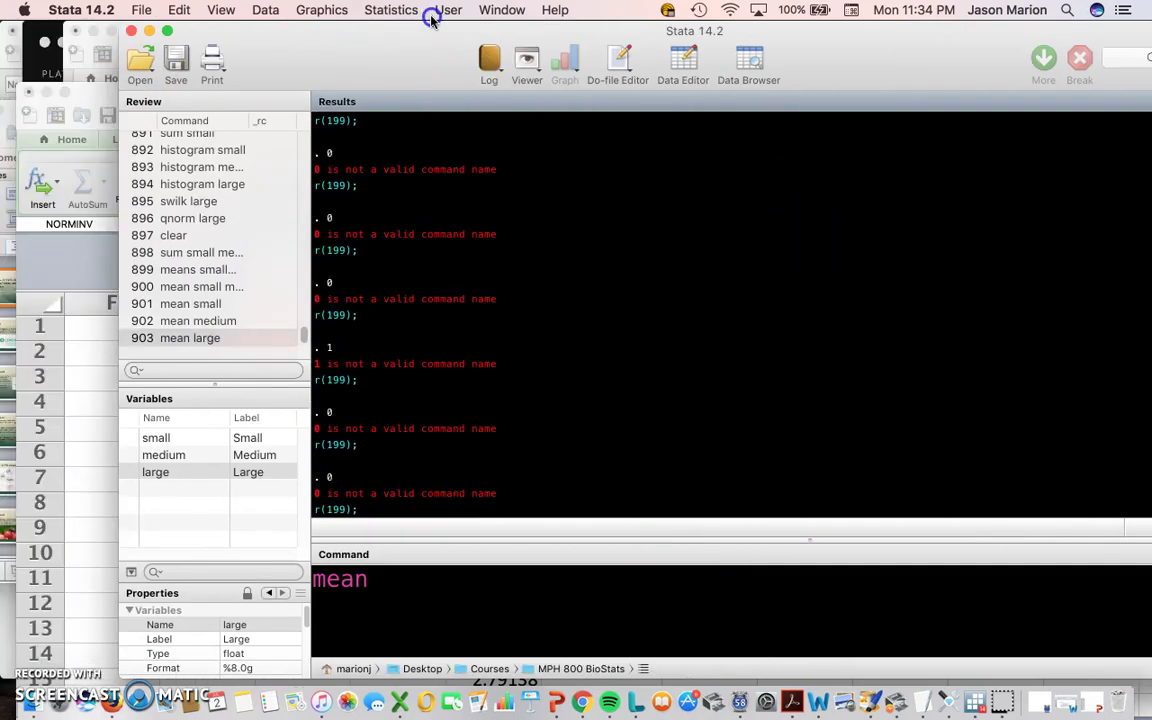
Replace the command text with histogram small, plot the histogram, and close the graph after viewing it.
left_click_drag(382, 580, 276, 590)
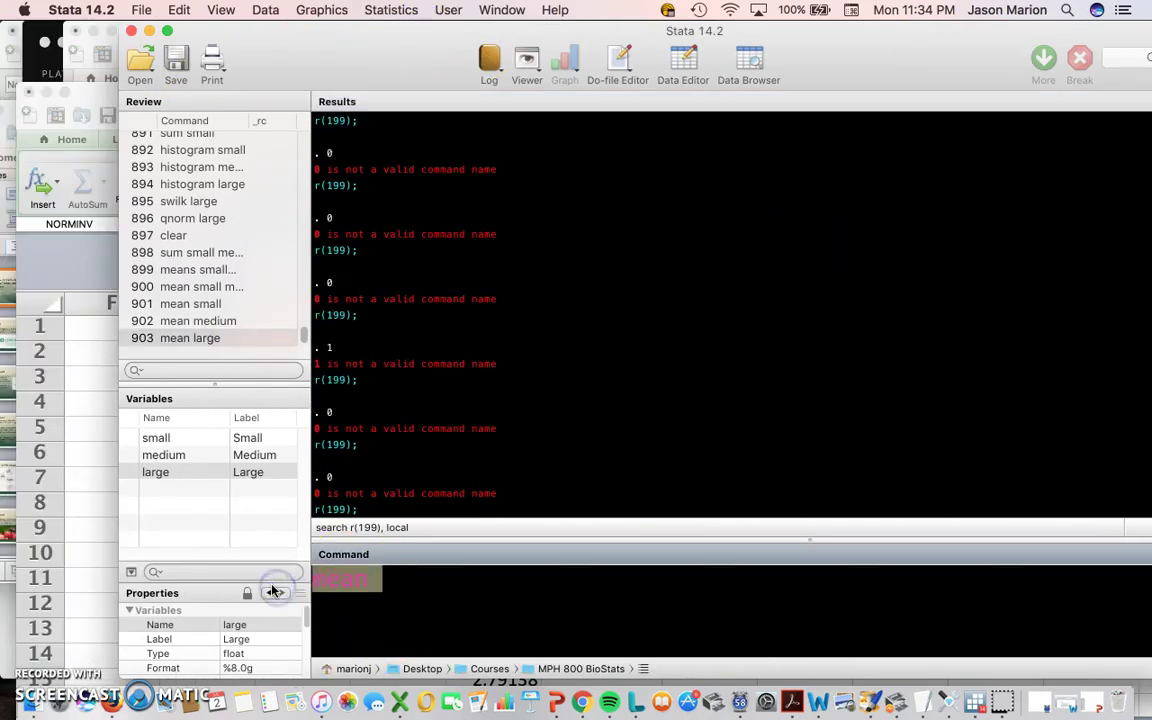
type("his")
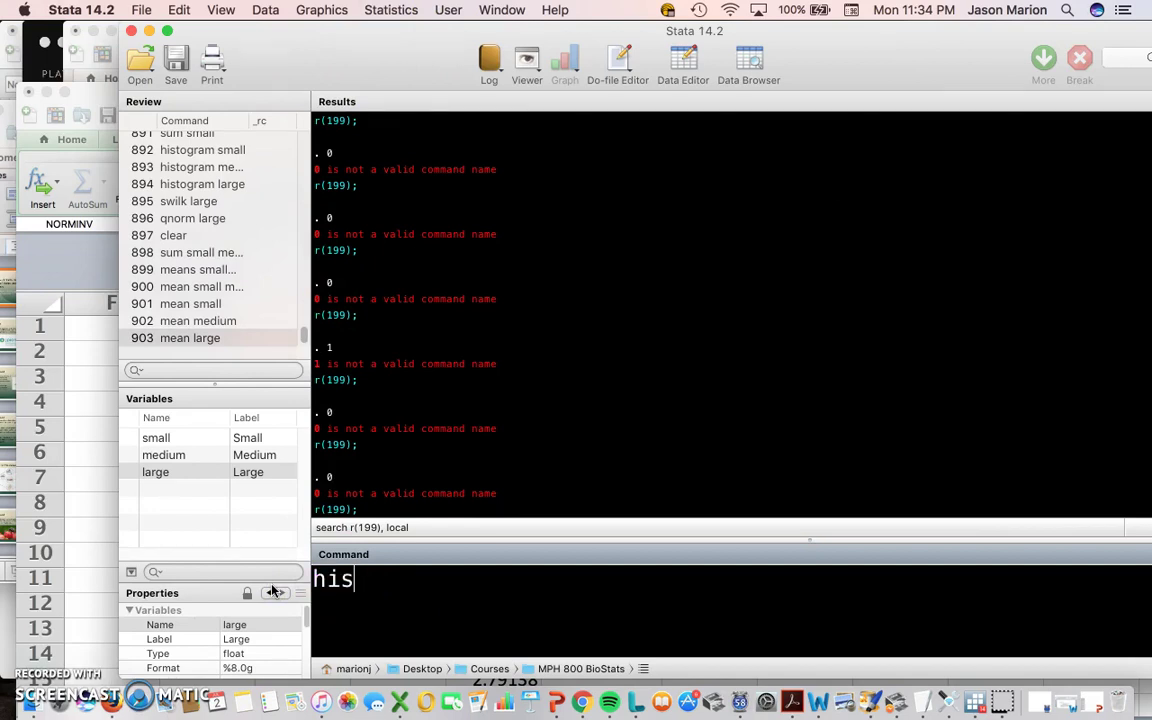
type("togram")
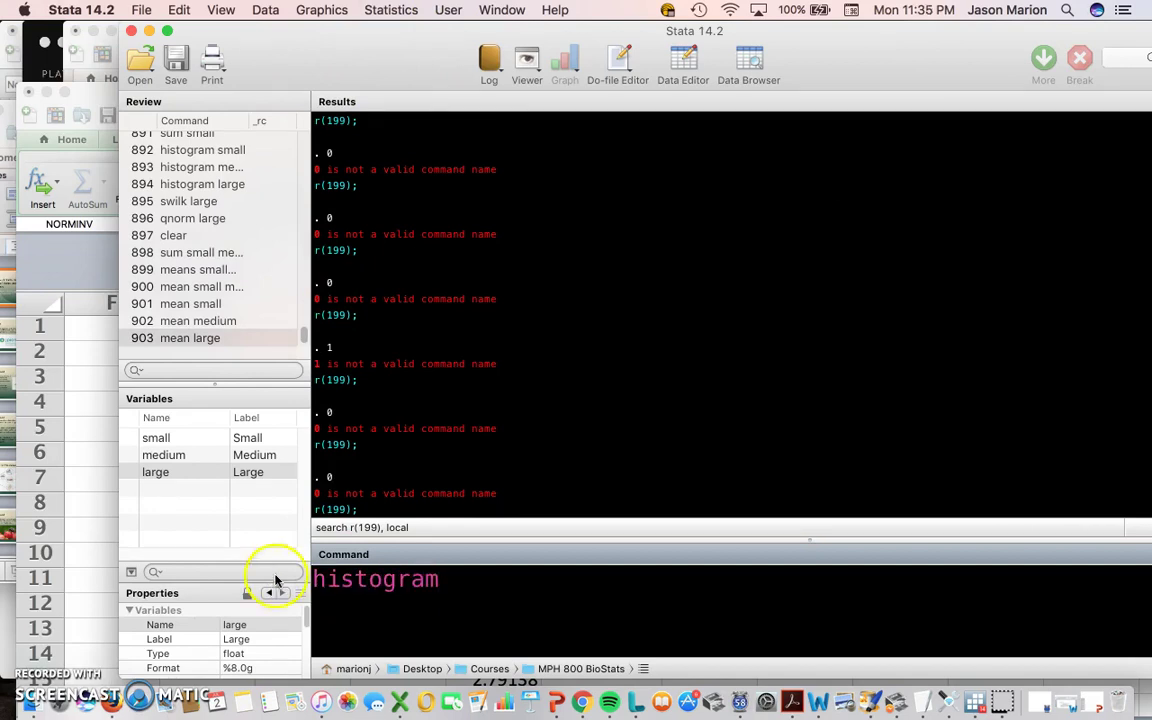
left_click(150, 438)
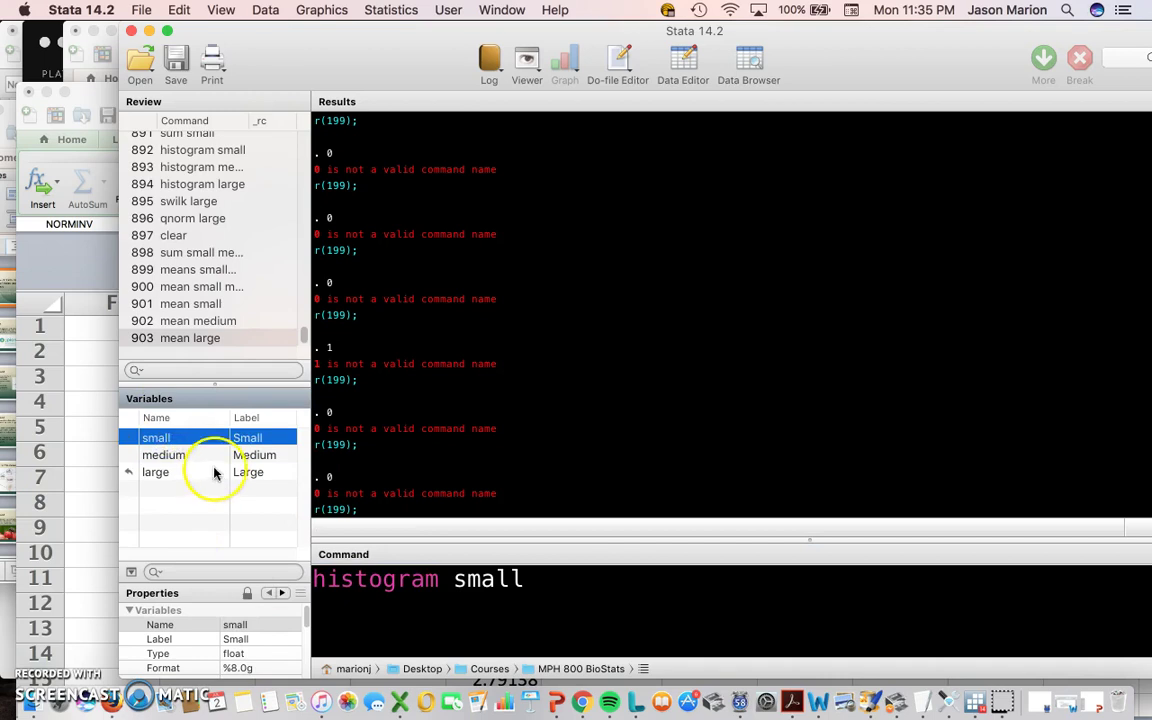
key("Return")
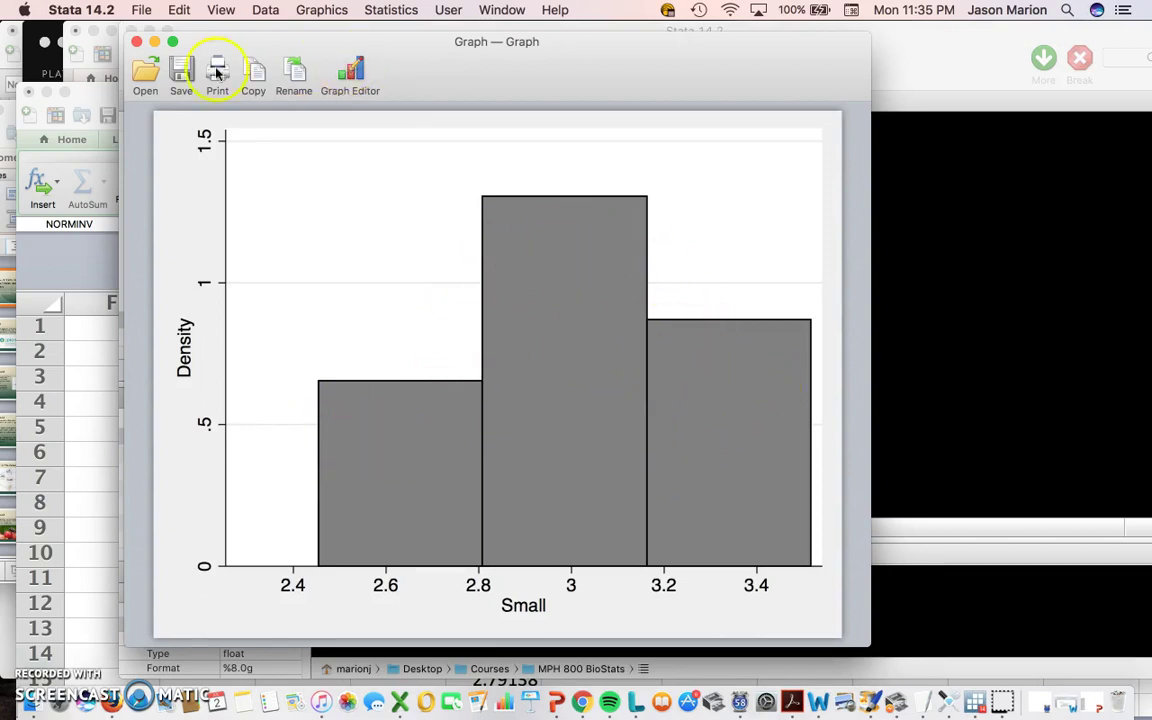
left_click(136, 42)
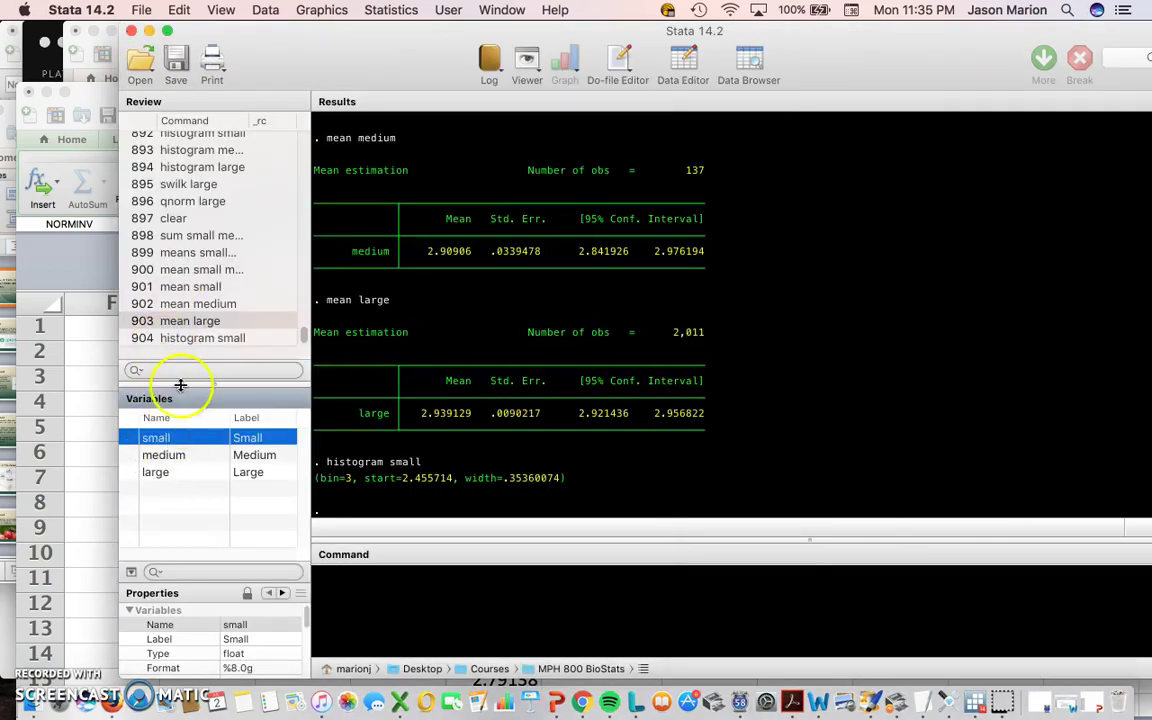
Recall the histogram small command, change the variable to medium, plot it, and close the graph after viewing it.
left_click(185, 337)
left_click_drag(457, 580, 681, 591)
type("m medium")
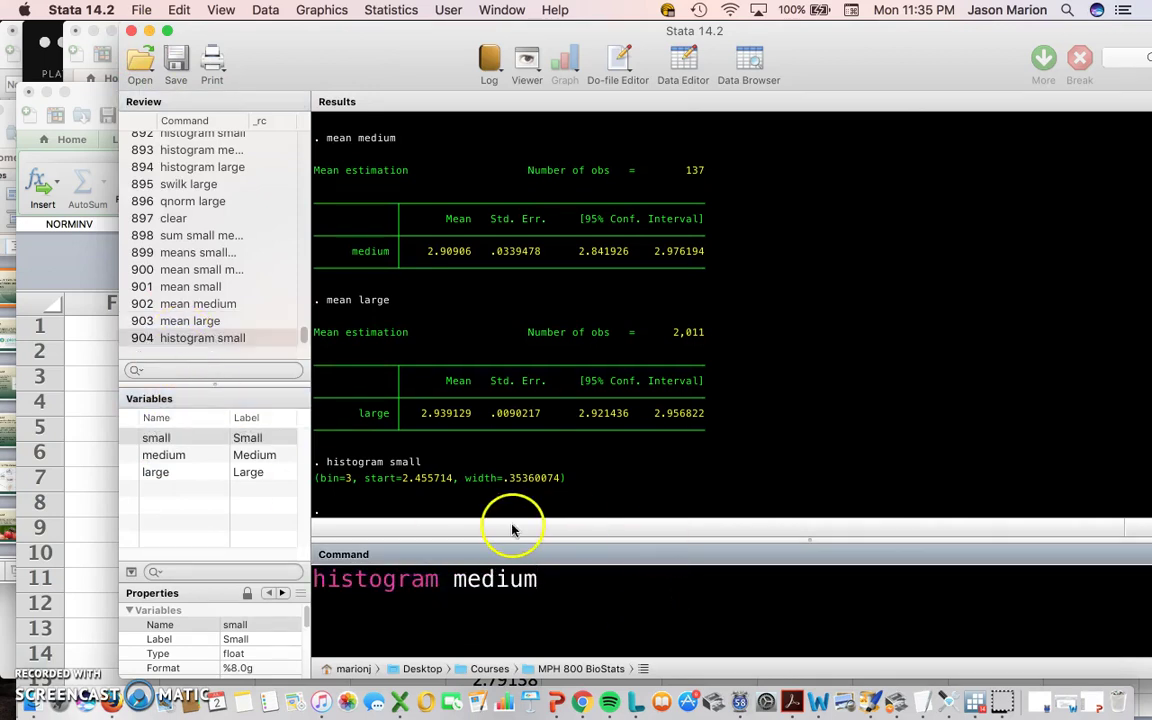
key("Return")
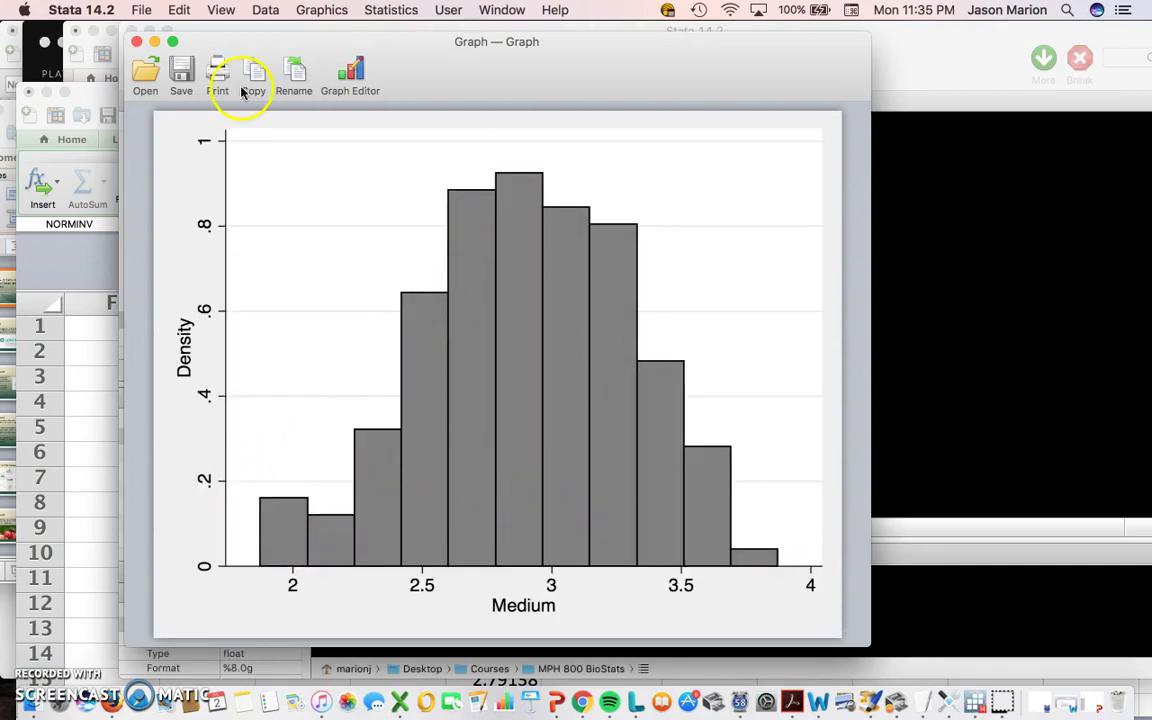
left_click(136, 41)
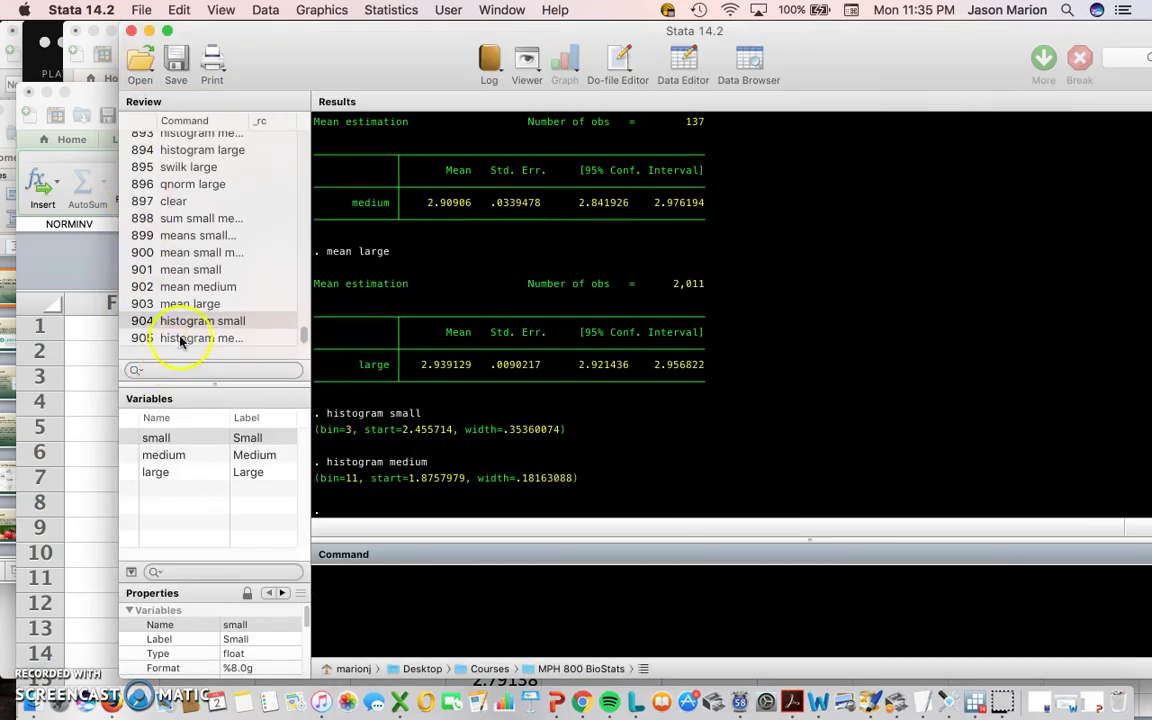
Change the variable in the recalled histogram medium command to large, plot it, and close the graph after viewing it.
left_click(181, 341)
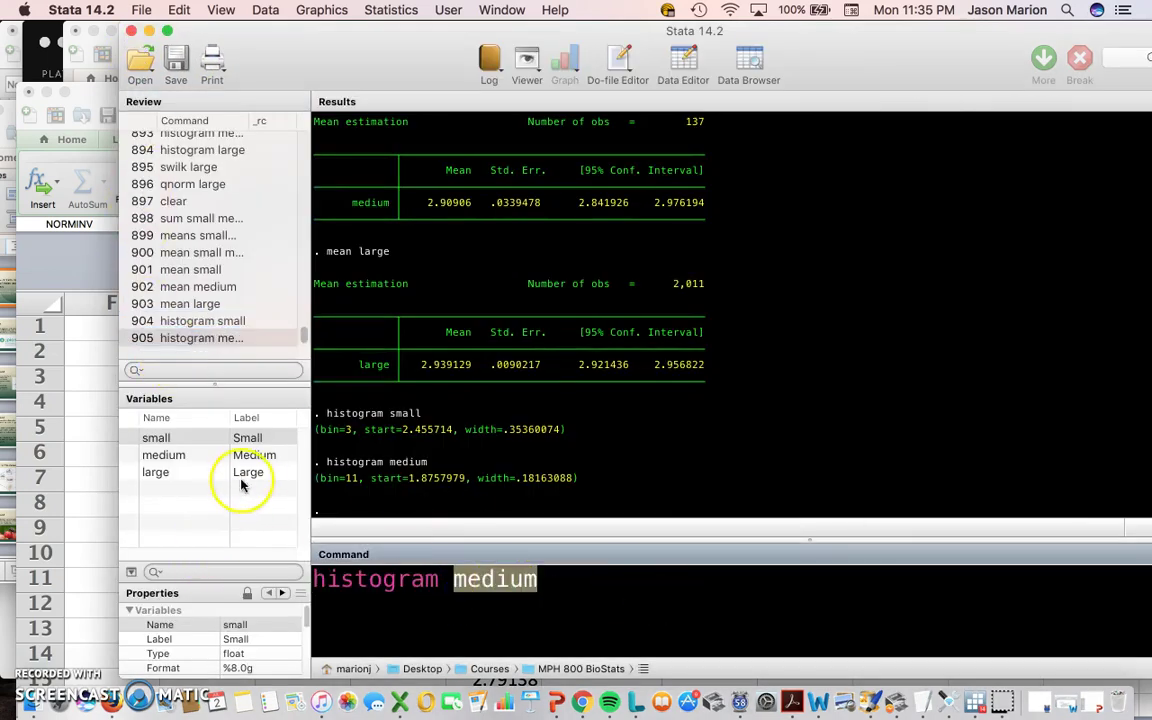
double_click(245, 473)
key("Return")
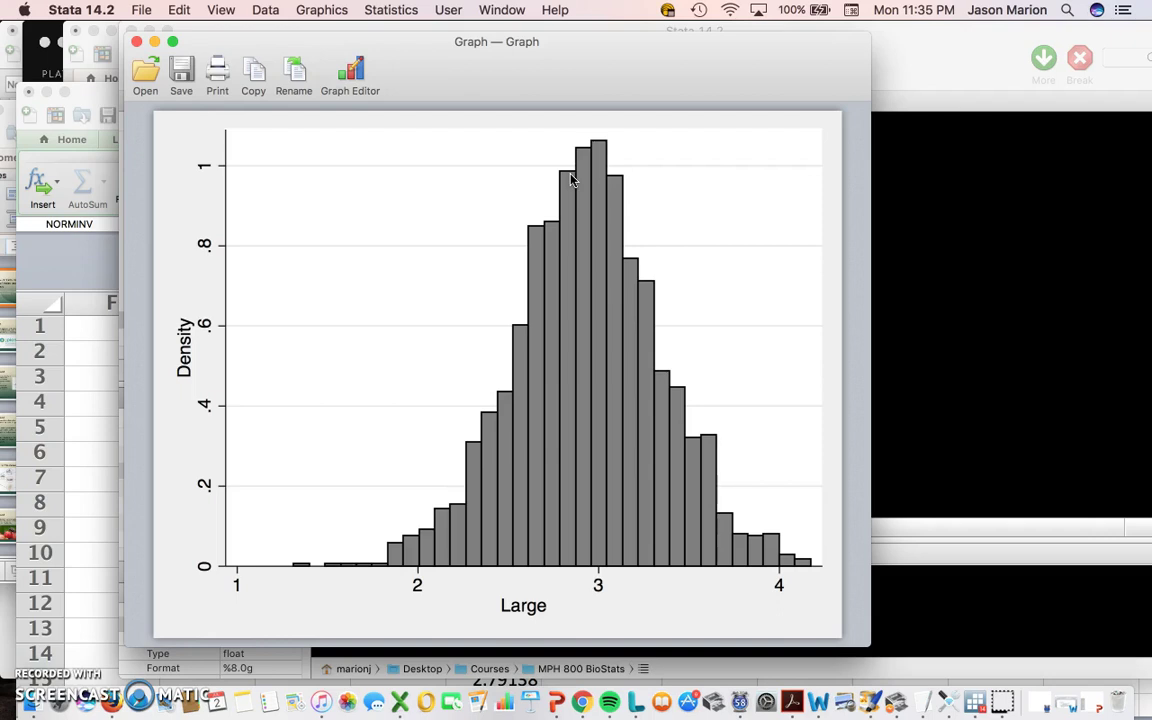
left_click(137, 42)
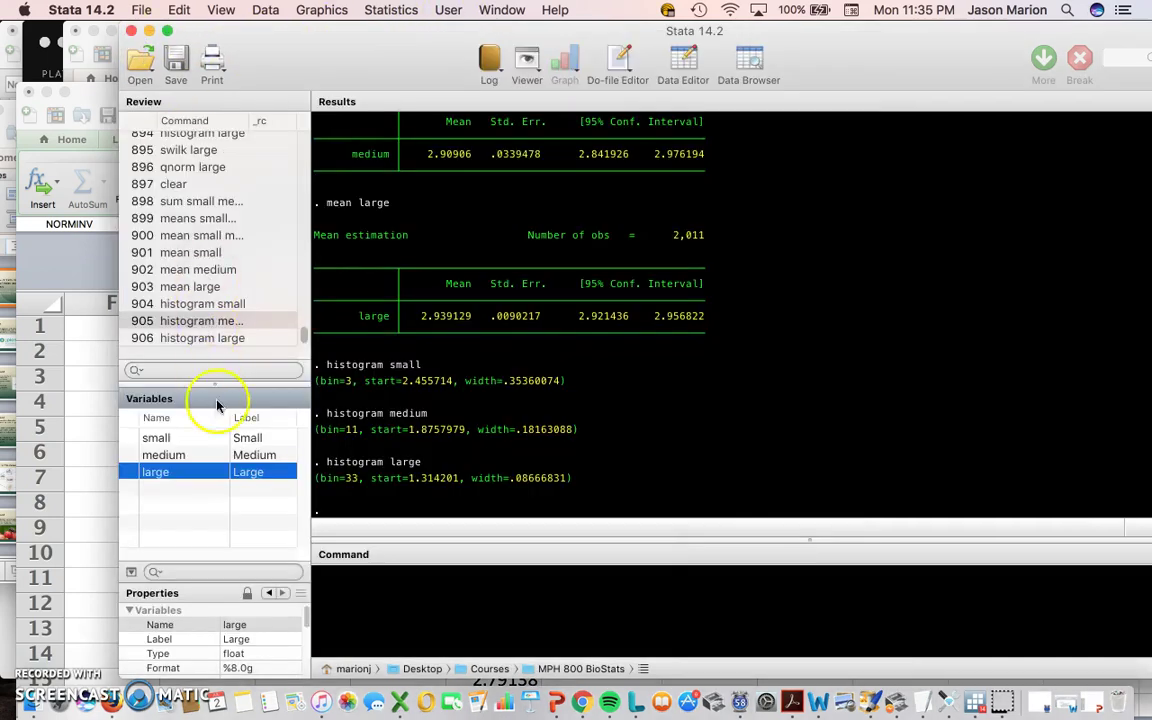
Plot the small sample as a frequency histogram with a normal curve using histogram small, freq normal, and close the graph.
left_click(193, 304)
left_click(522, 578)
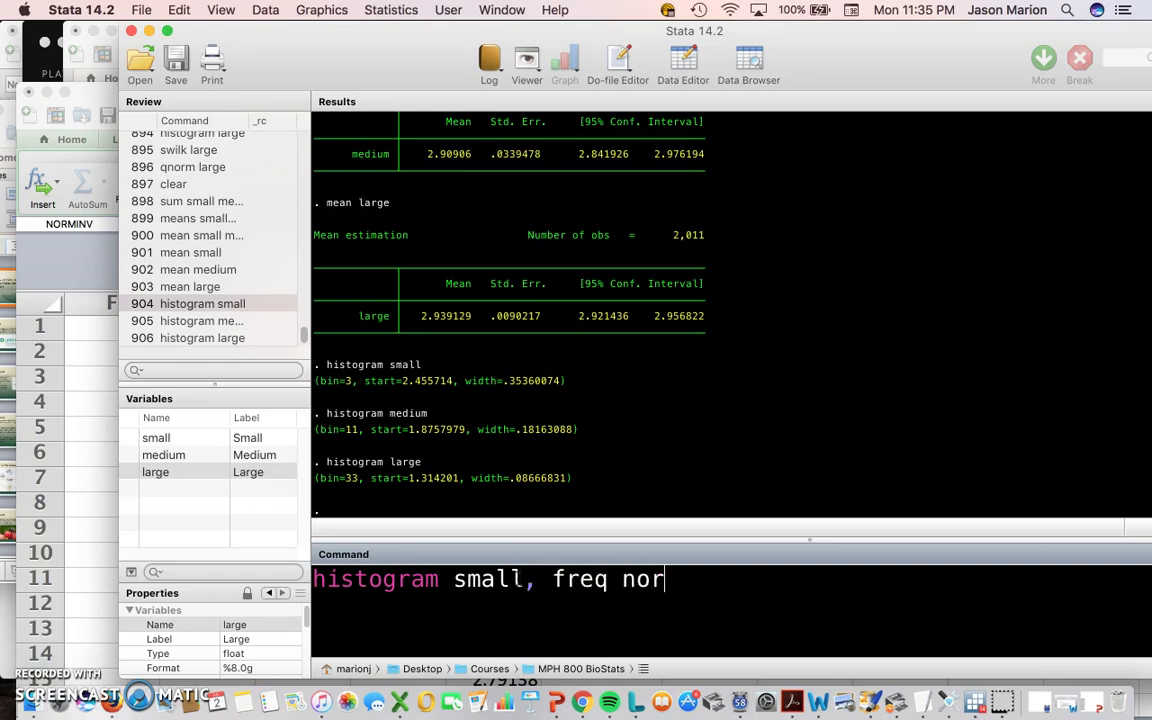
type(", freq normal")
key("Return")
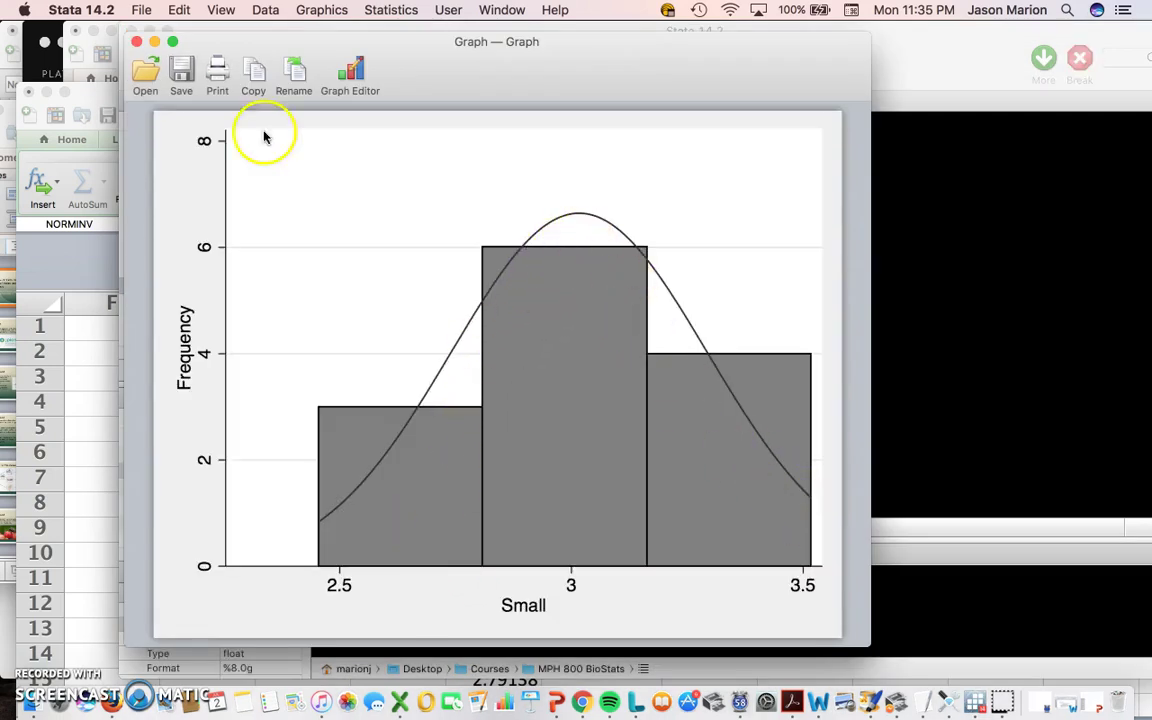
left_click(137, 42)
Try to plot the large sample with the command histogram large, freq (normal).
left_click(185, 338)
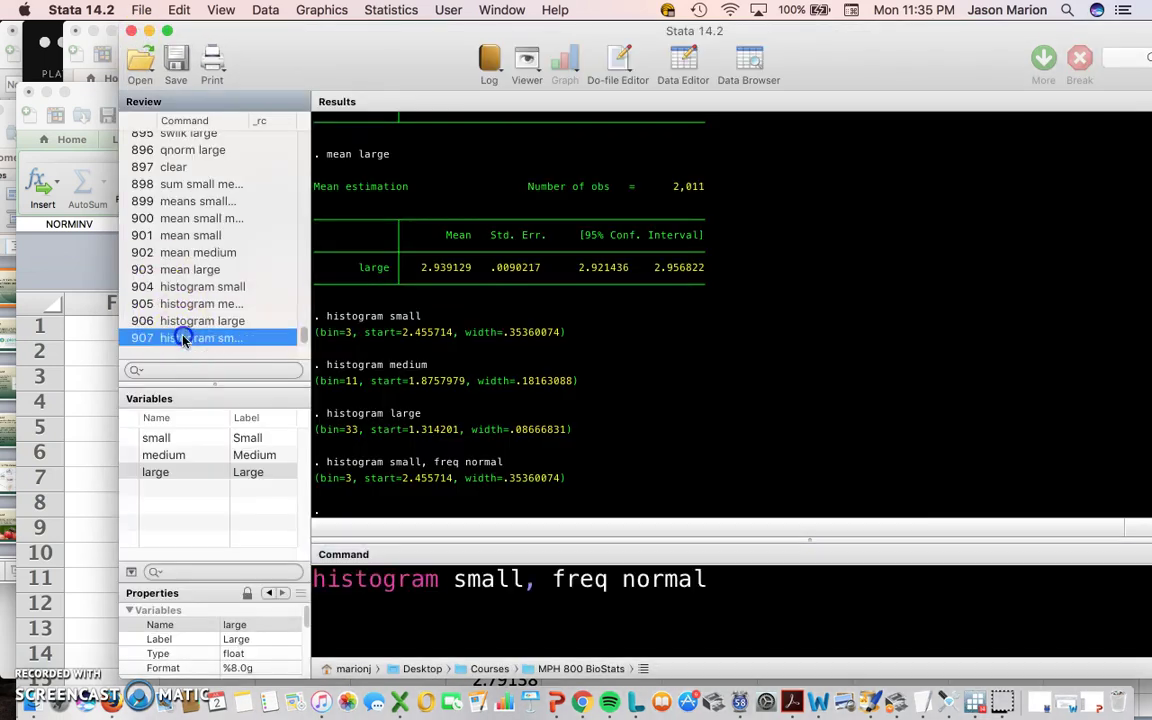
left_click(185, 321)
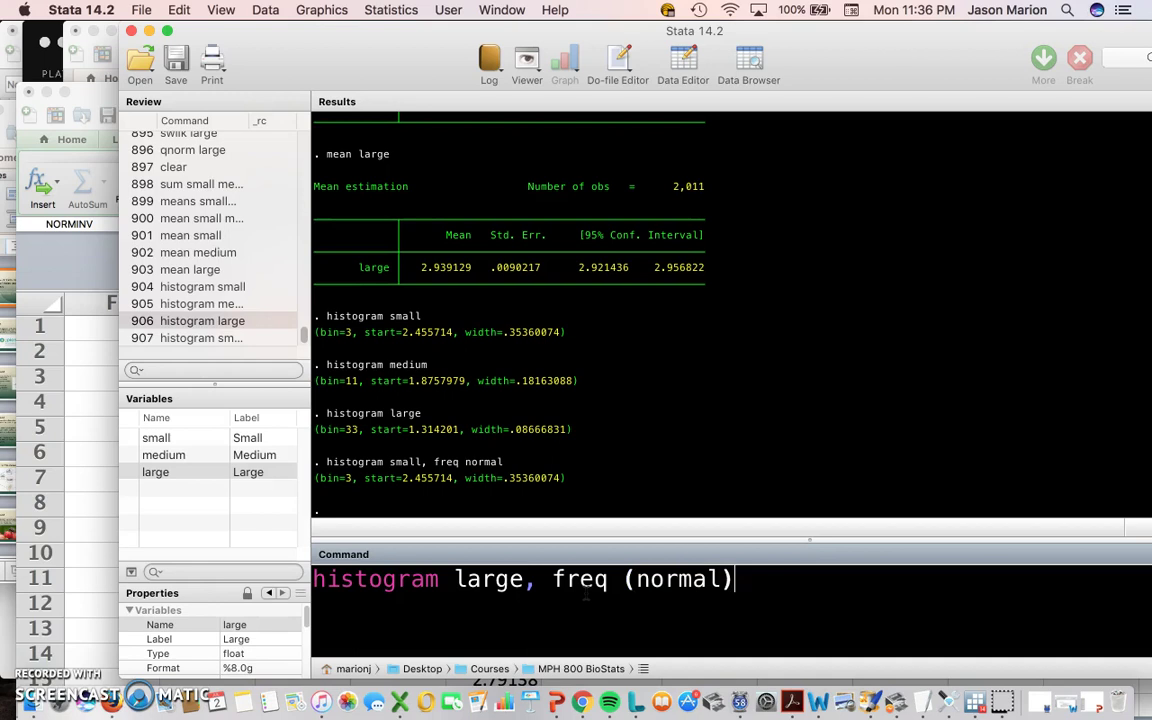
key("Return")
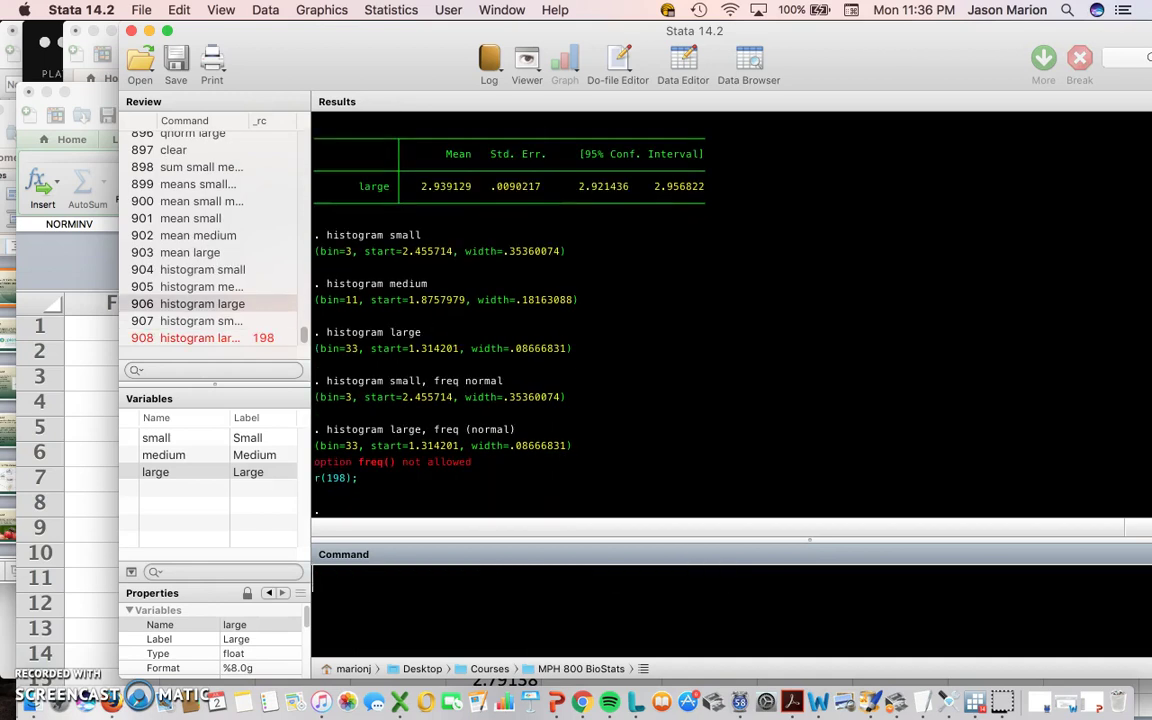
Remove the parentheses around normal in the recalled command, run histogram large, freq normal, and return to the results after viewing the graph.
left_click(187, 340)
left_click(612, 578)
key("Delete")
left_click(706, 578)
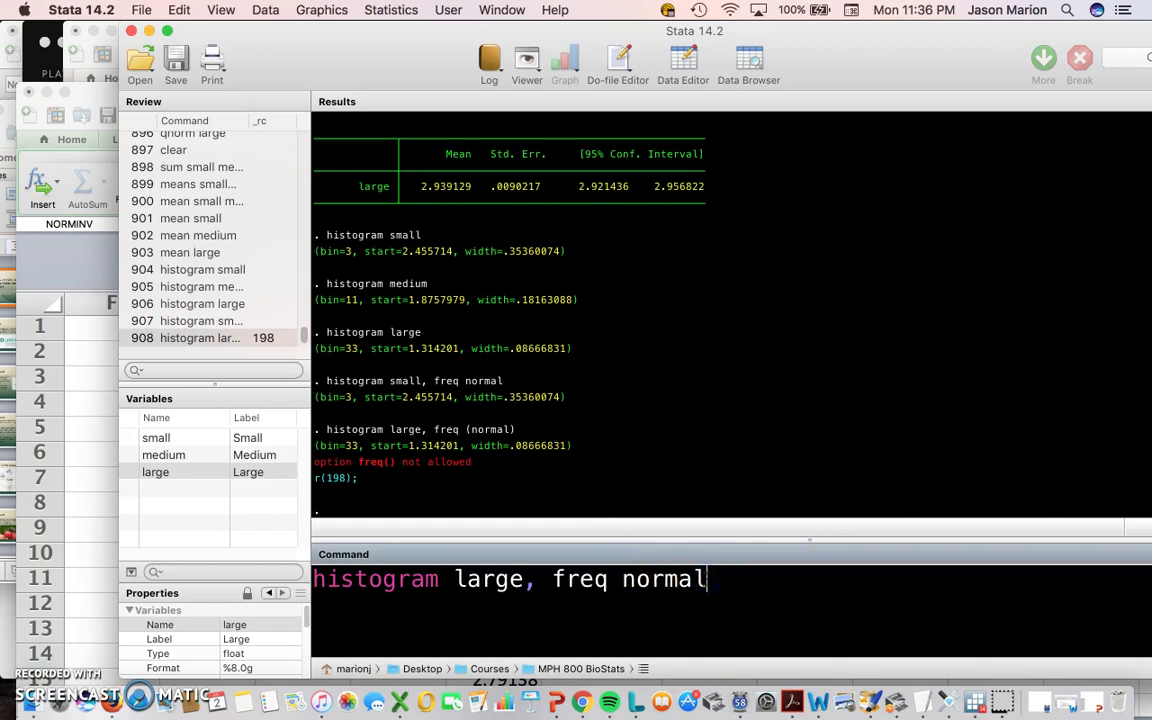
key("Return")
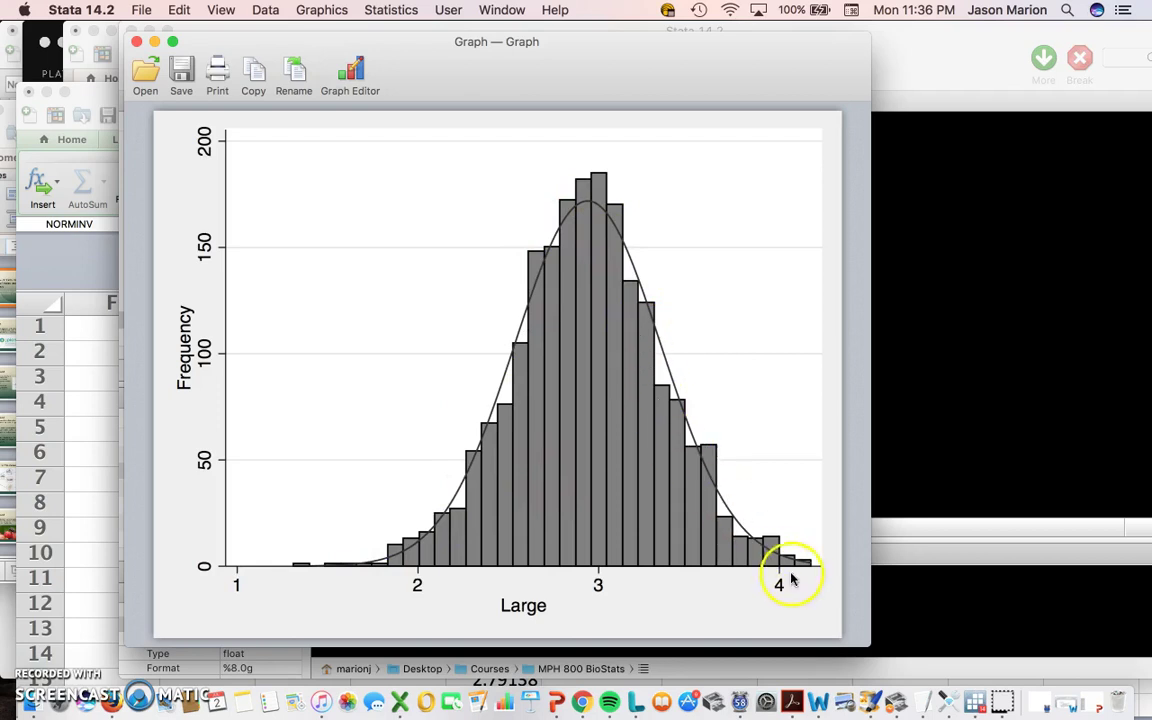
left_click(905, 597)
Recall the histogram large, freq normal command and replace histogram with swilk.
left_click(248, 338)
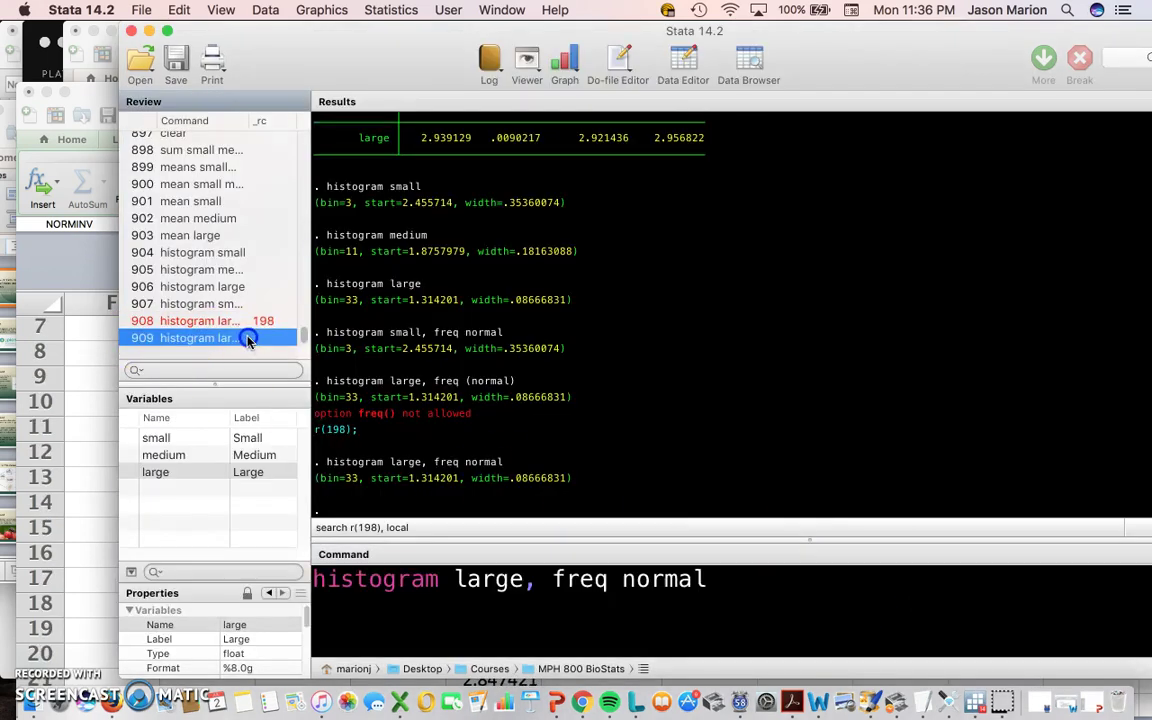
left_click(438, 580)
key("BackSpace")
key("BackSpace")
key("BackSpace")
key("BackSpace")
key("BackSpace")
key("BackSpace")
key("BackSpace")
key("BackSpace")
key("BackSpace")
type("swilk")
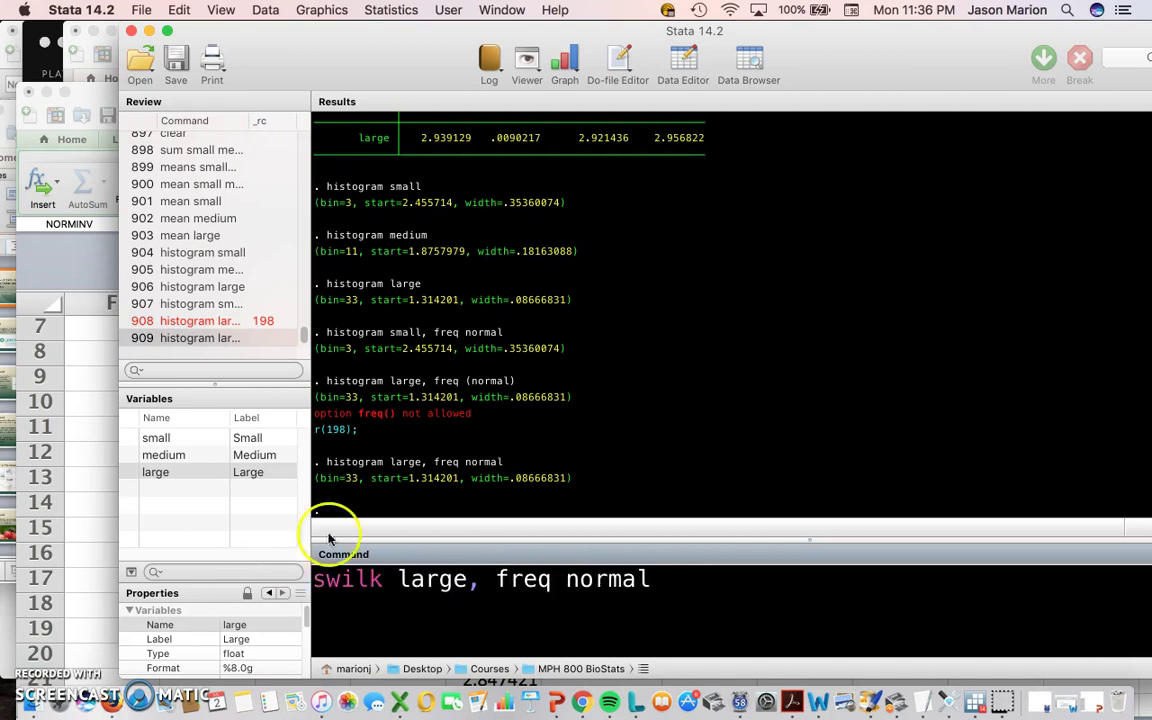
Delete the freq normal options from the command and run the Shapiro-Wilk test with swilk large.
mouse_move(460, 580)
left_mouse_down()
mouse_move(702, 571)
mouse_move(470, 580)
left_mouse_up()
left_click(749, 566)
key("BackSpace")
key("Return")
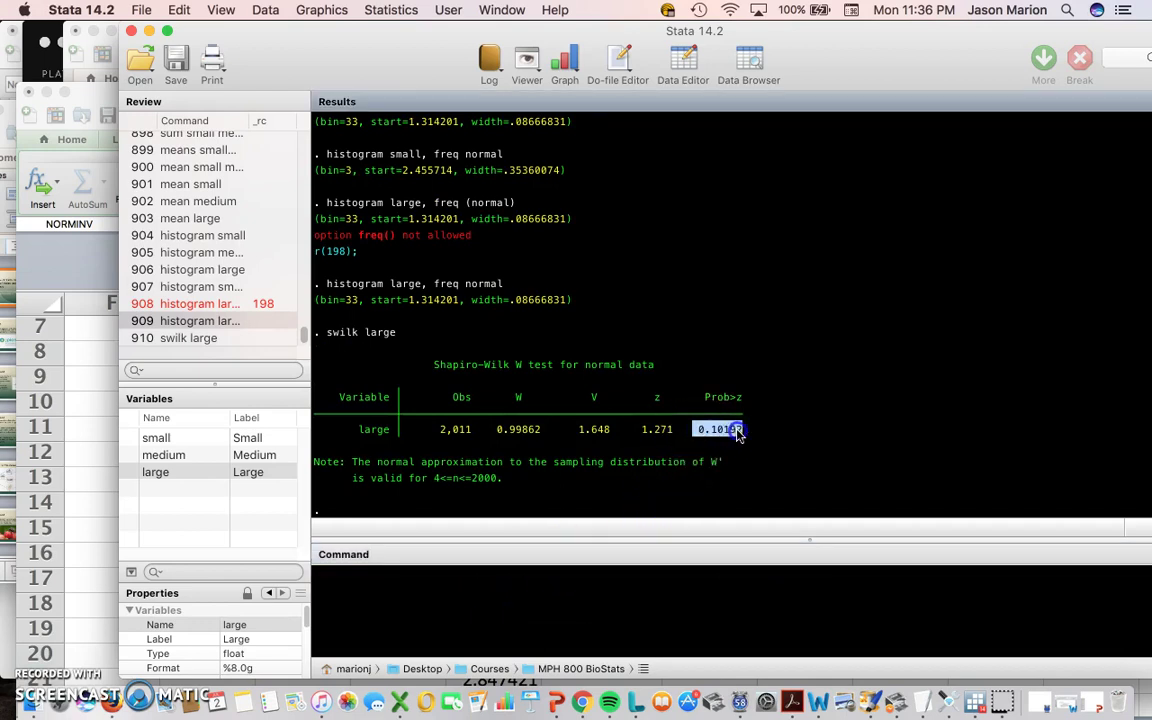
Change the variable in the recalled swilk command to medium, run swilk medium, and examine its Prob>z value.
left_click(212, 338)
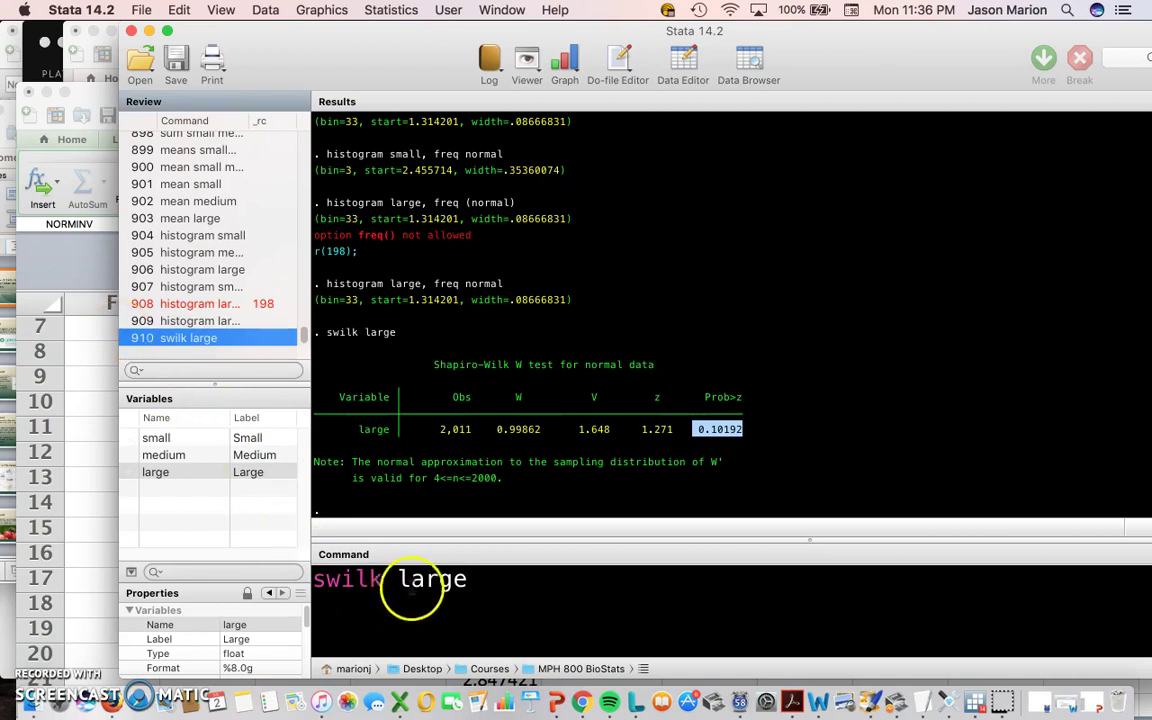
left_click(398, 580)
double_click(420, 580)
left_click(170, 455)
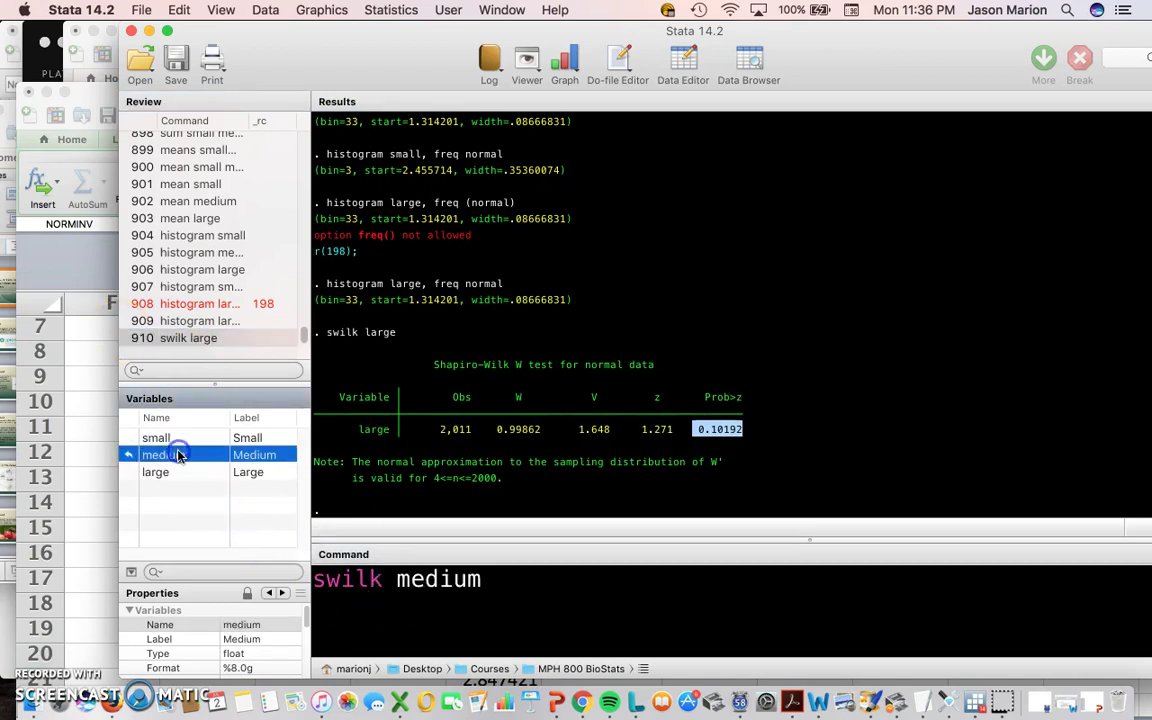
key("Return")
left_click(703, 433)
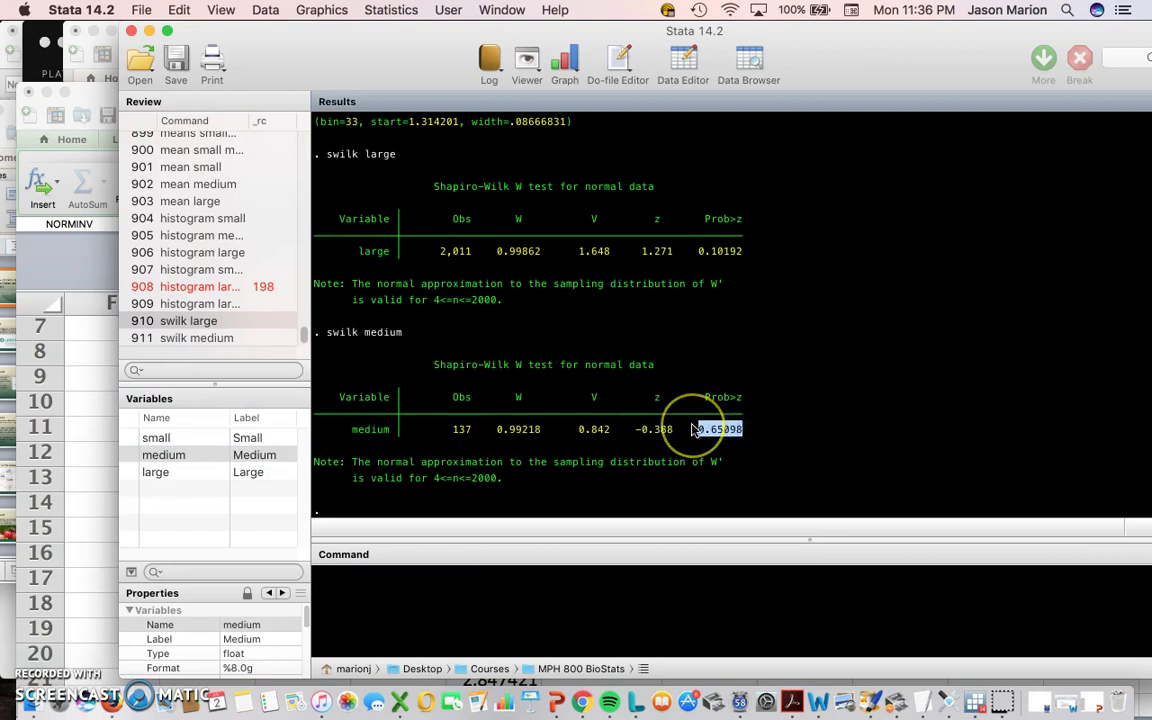
Replace medium with small in the recalled swilk command, run swilk small, and examine its Prob>z value.
left_click(224, 305)
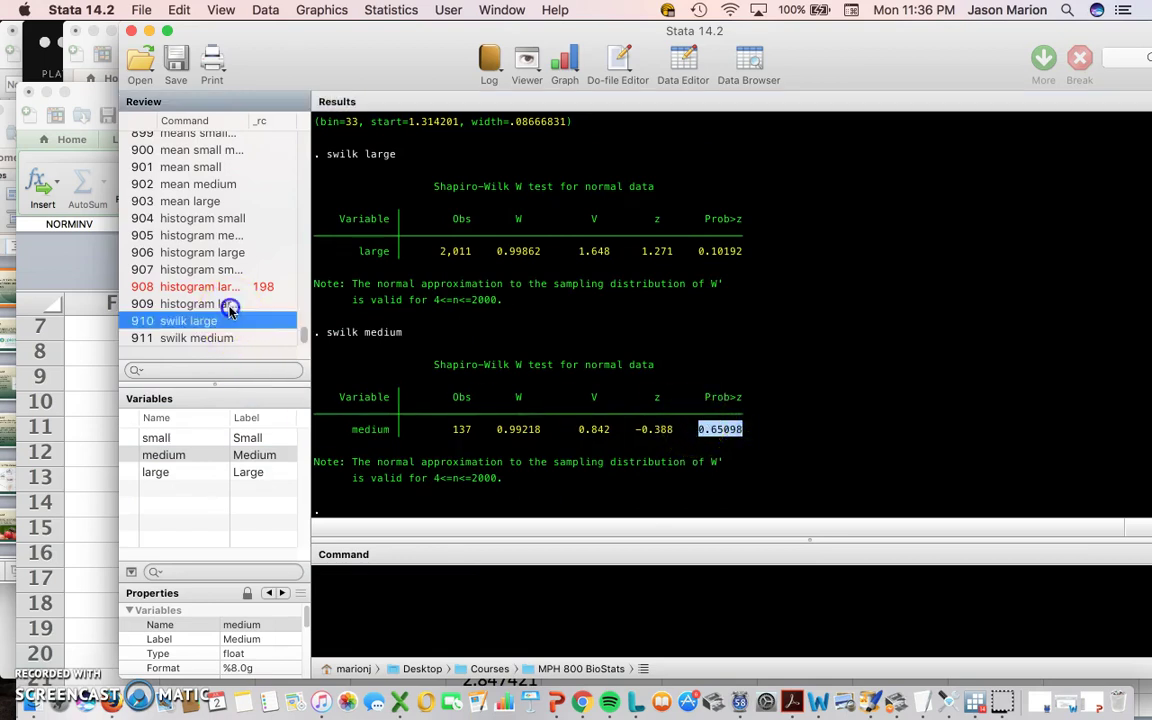
left_click(221, 337)
left_click_drag(400, 580, 480, 578)
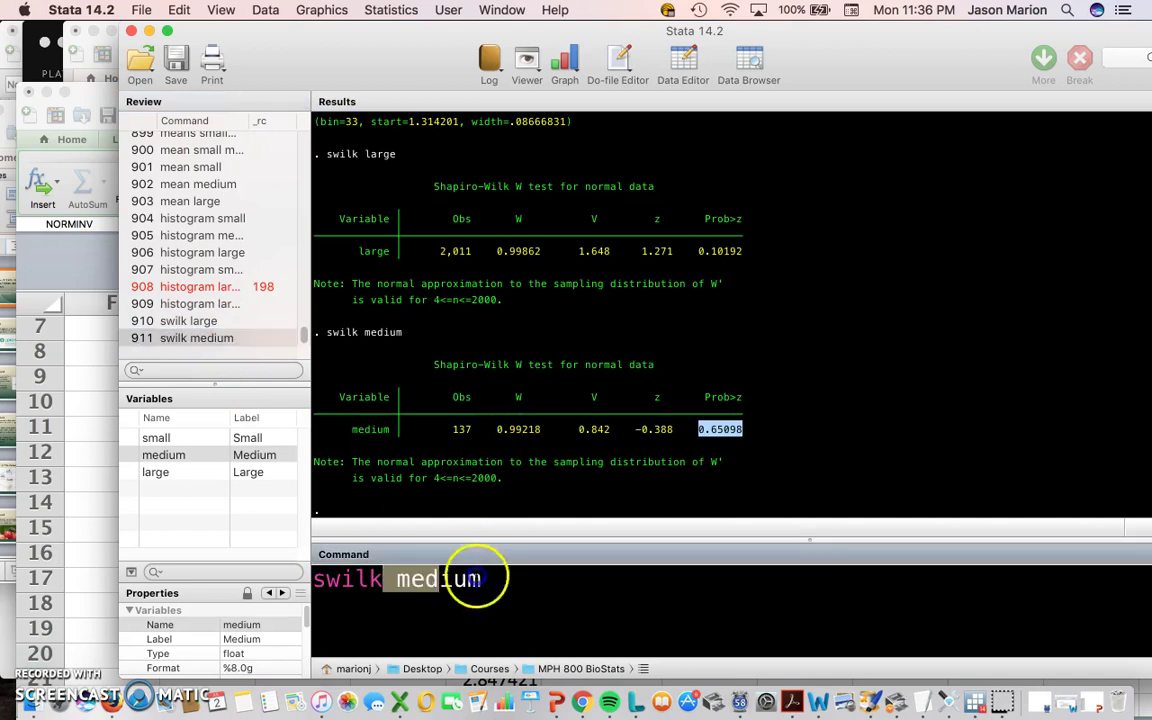
double_click(193, 437)
key("Return")
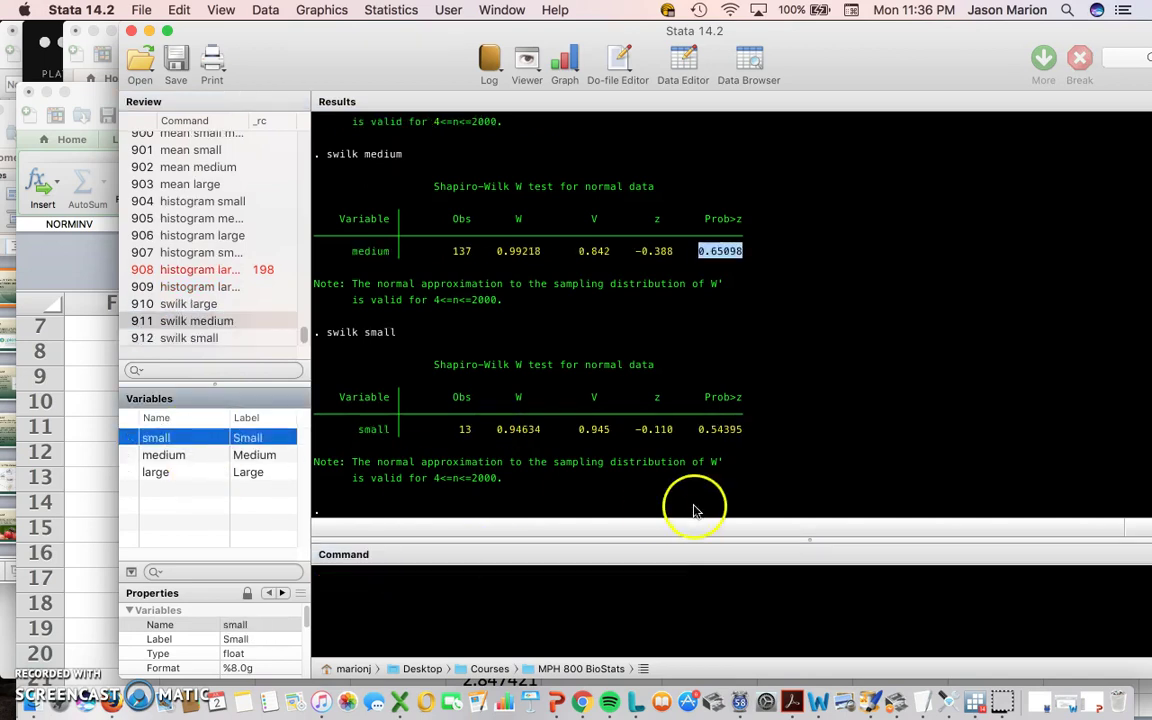
left_click_drag(701, 436, 737, 440)
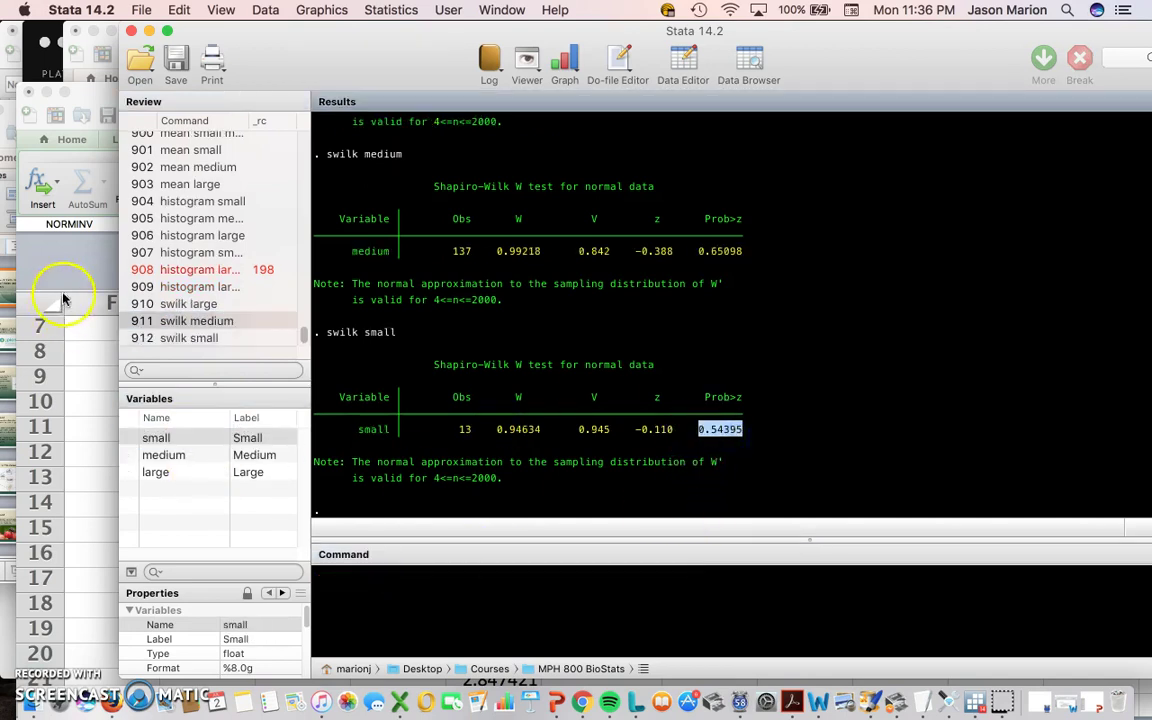
Recall the swilk small command, replace swilk with qnorm, run qnorm small, and close the normal quantile plot after viewing it.
left_click(190, 338)
left_click_drag(383, 579, 295, 578)
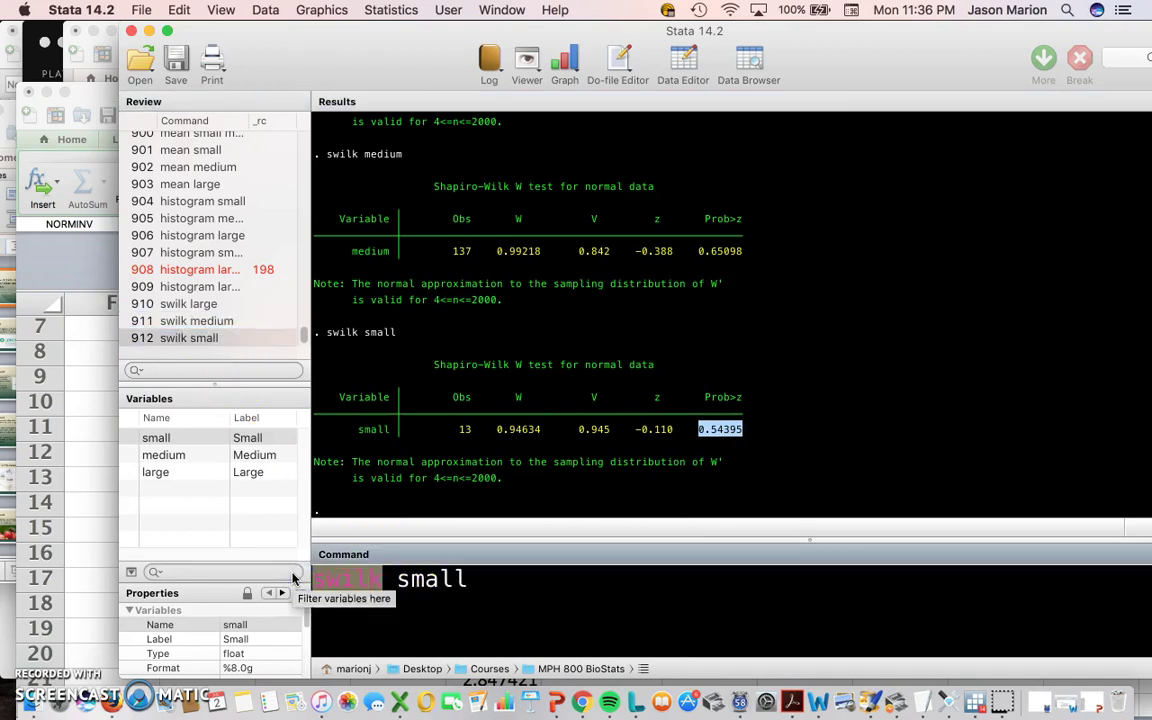
type("qnorm")
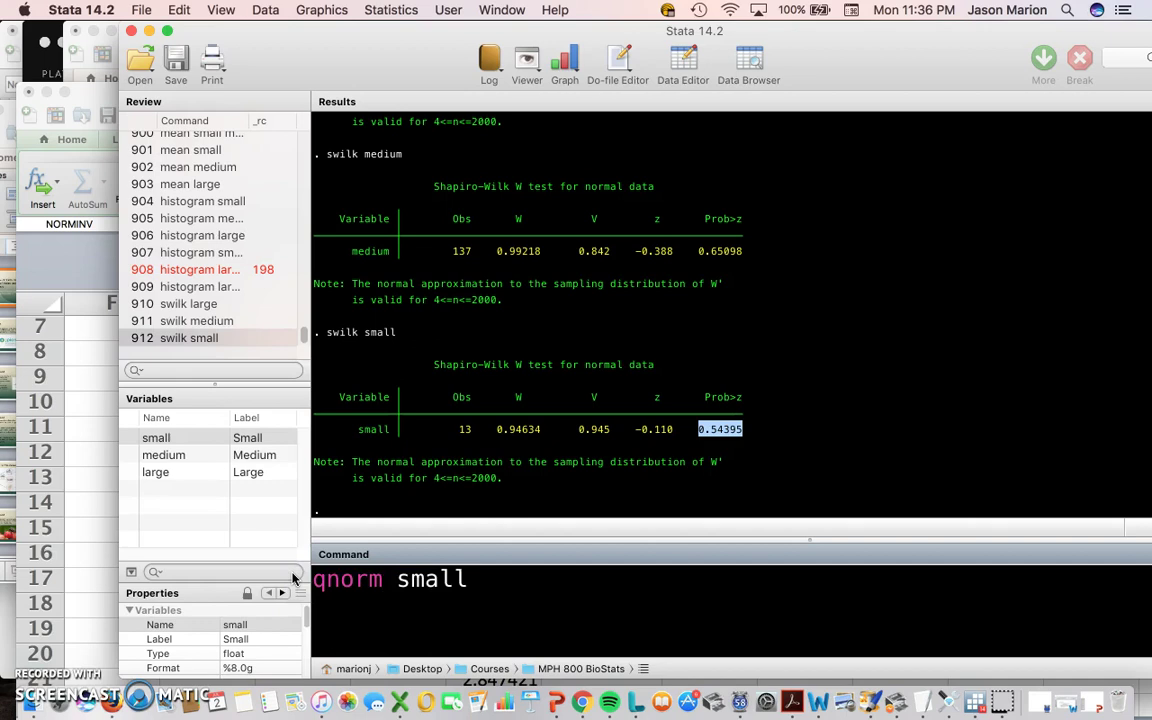
key("Return")
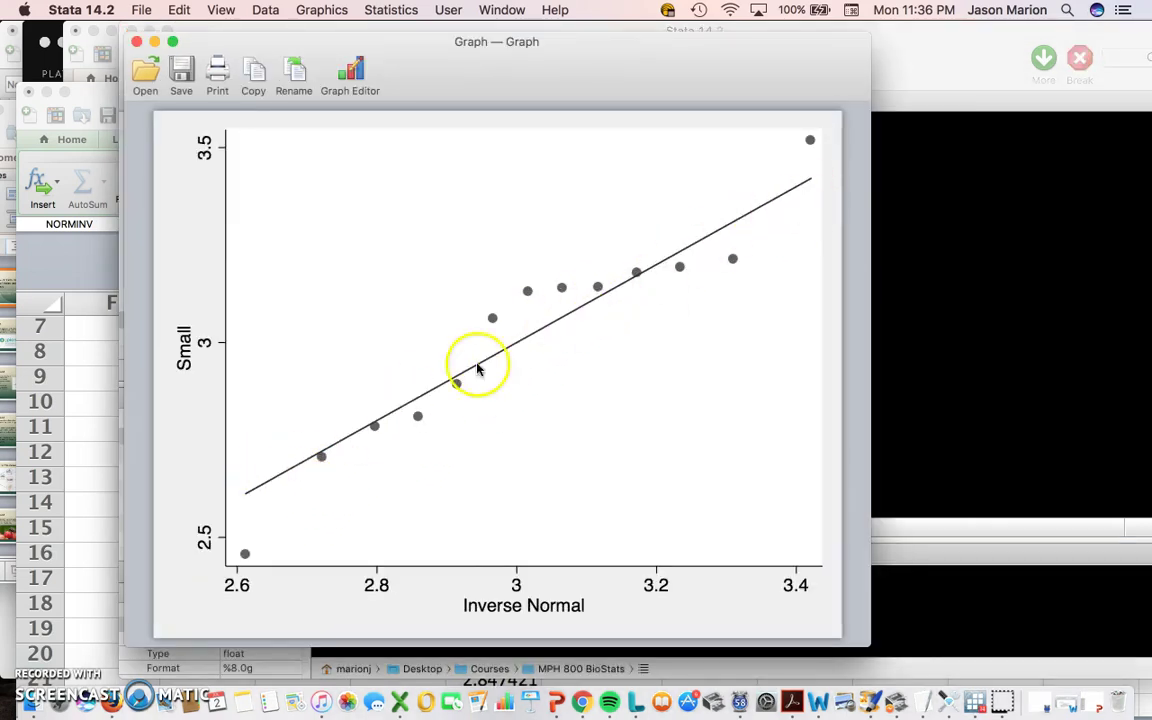
left_click(136, 42)
Replace small with large in the recalled qnorm command, run qnorm large, and close the resulting plot after examining it.
left_click(216, 339)
double_click(410, 578)
double_click(130, 474)
key("Return")
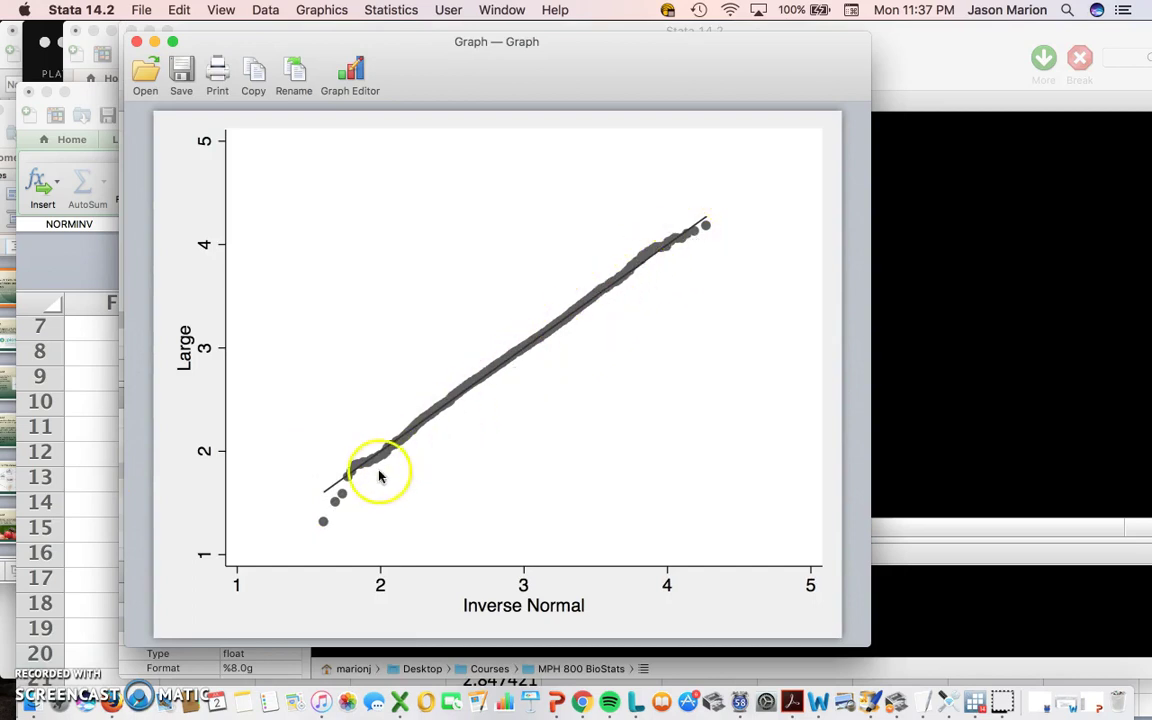
left_click(137, 44)
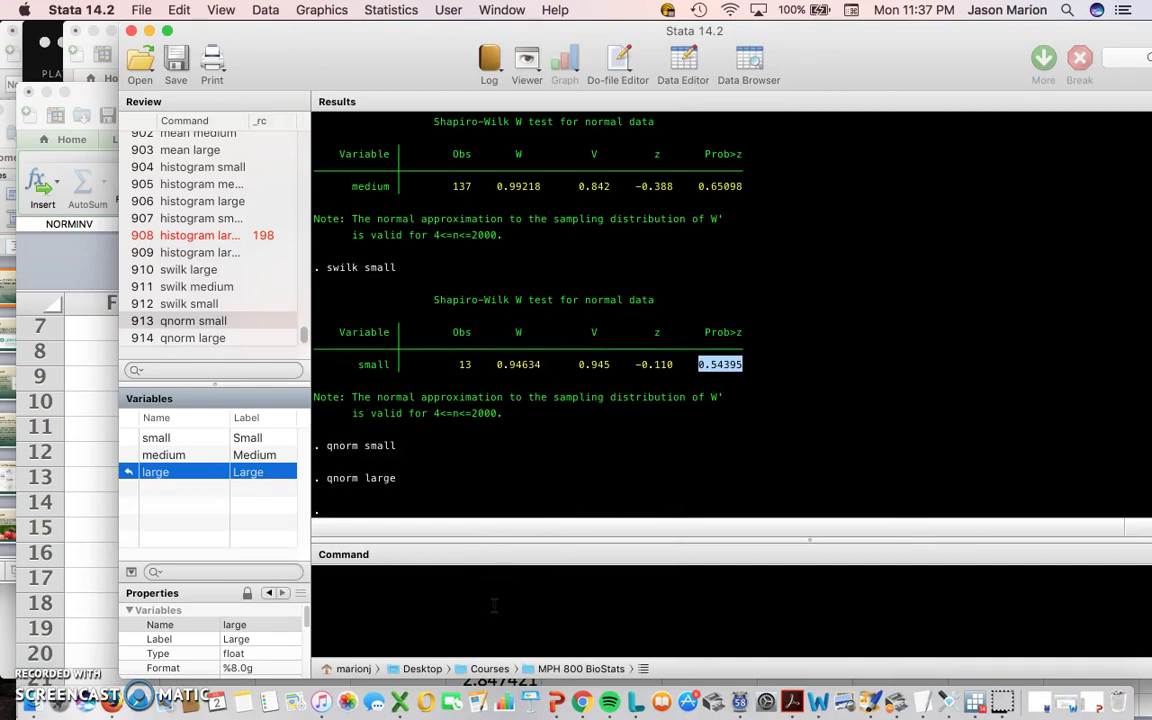
left_click(491, 568)
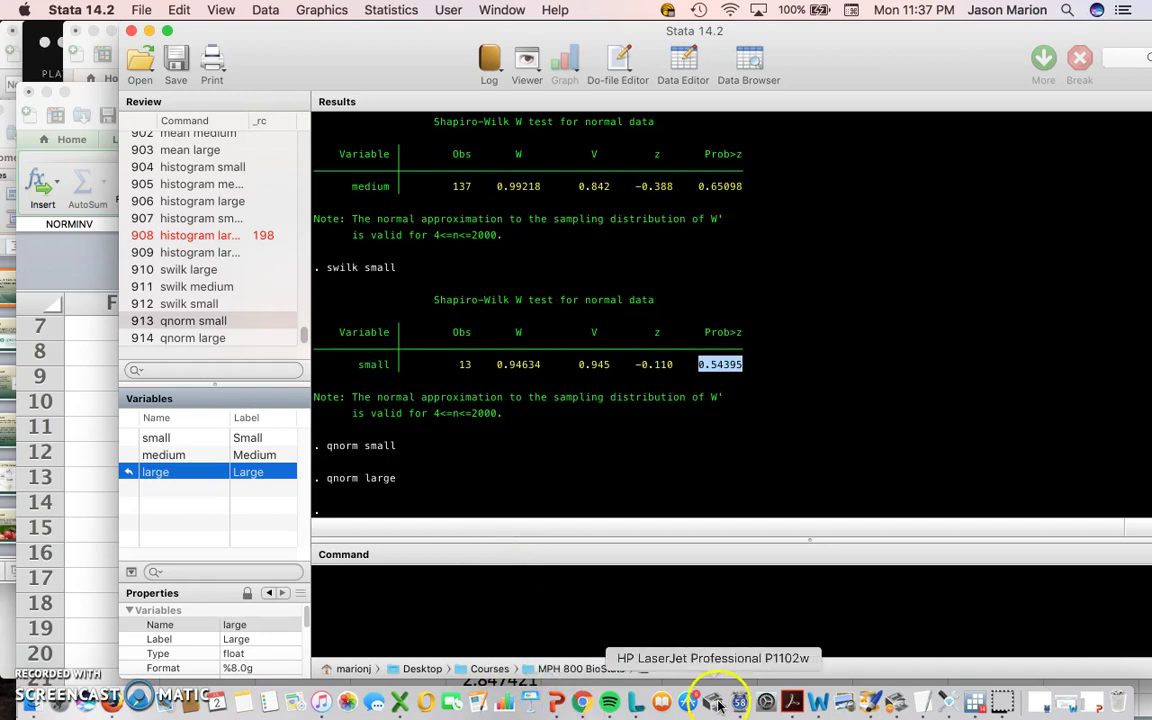
left_click(560, 706)
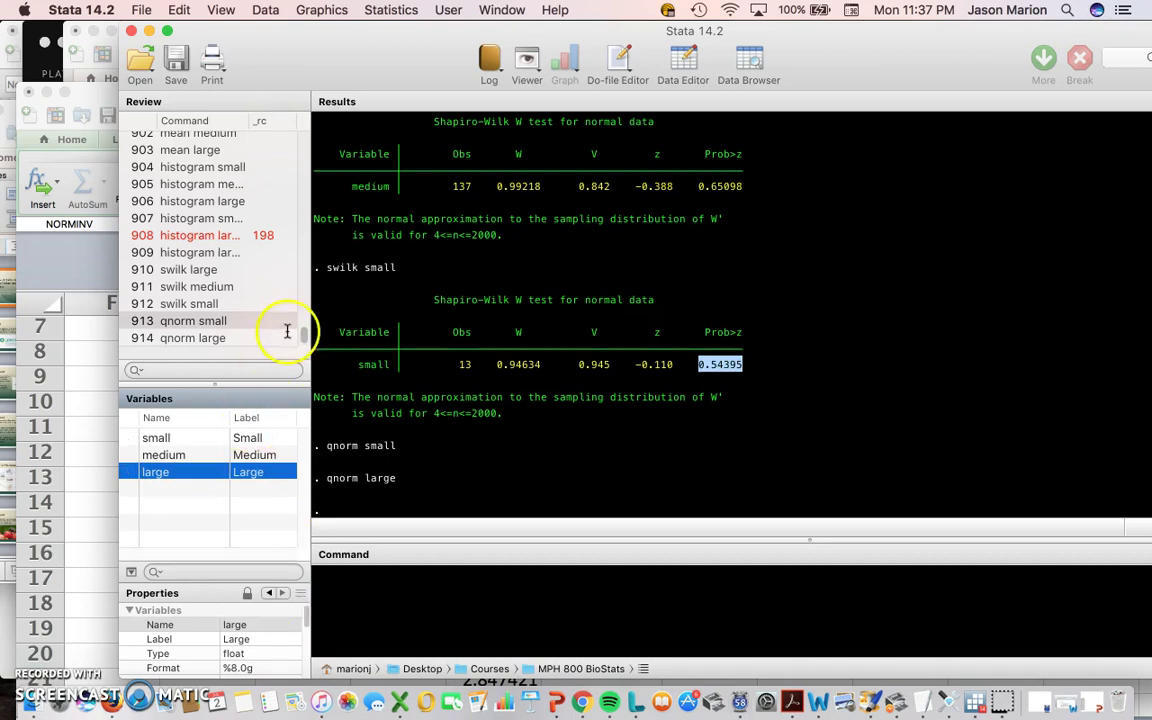
left_click_drag(323, 64, 263, 63)
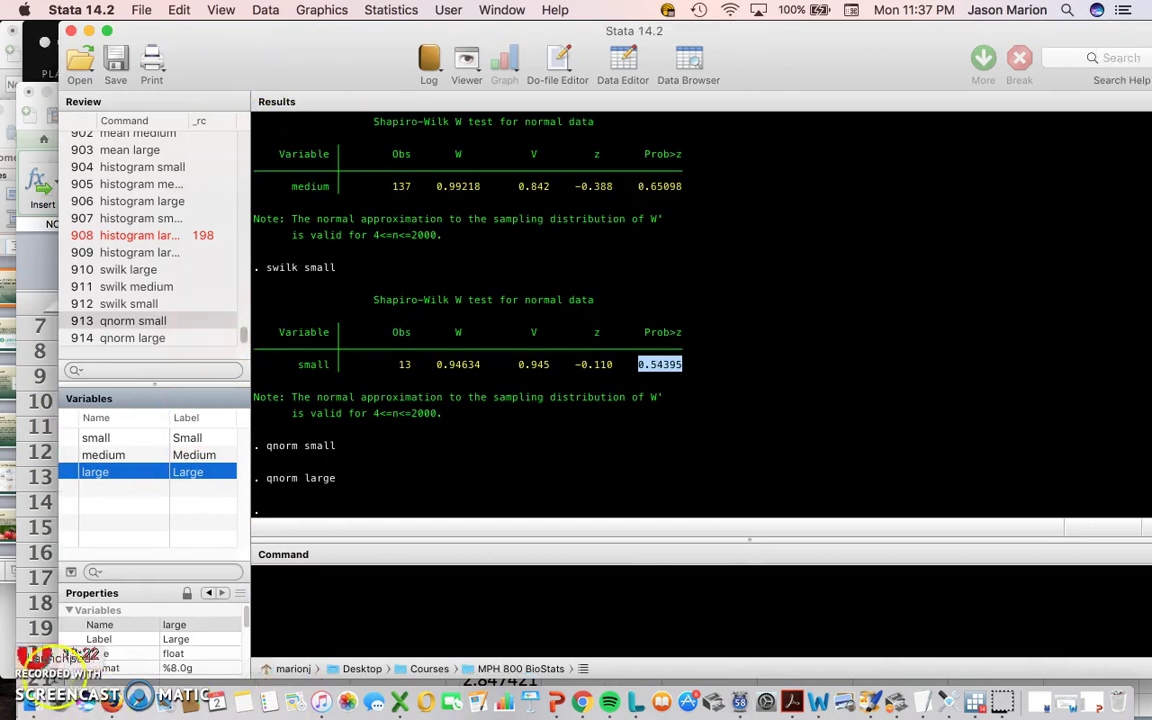